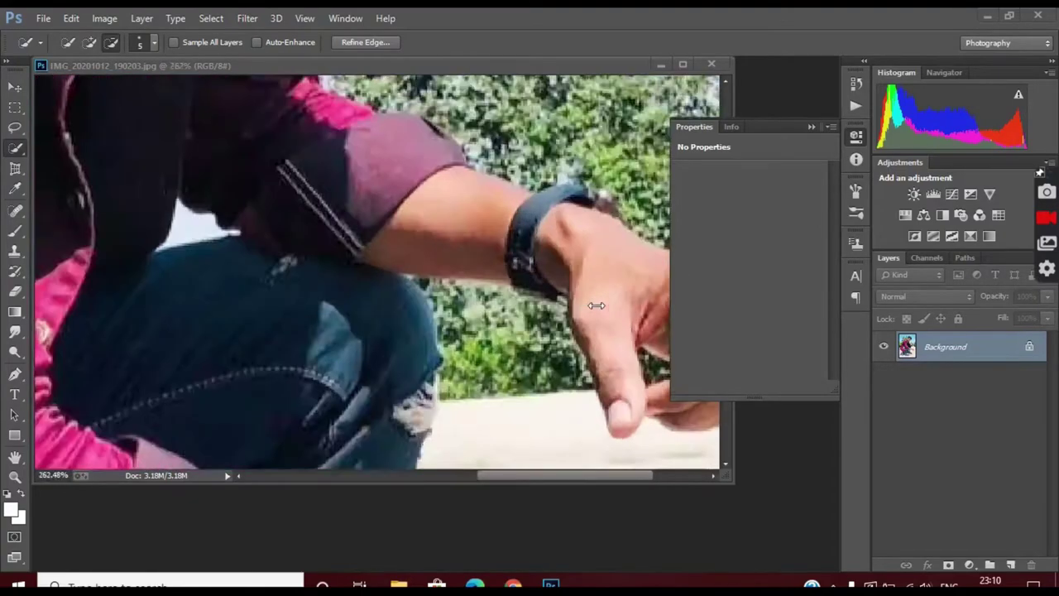
Step: Zoom in and out to inspect the crouching man's selection outline, then bring up its context menu
scroll(378, 272, down, 5)
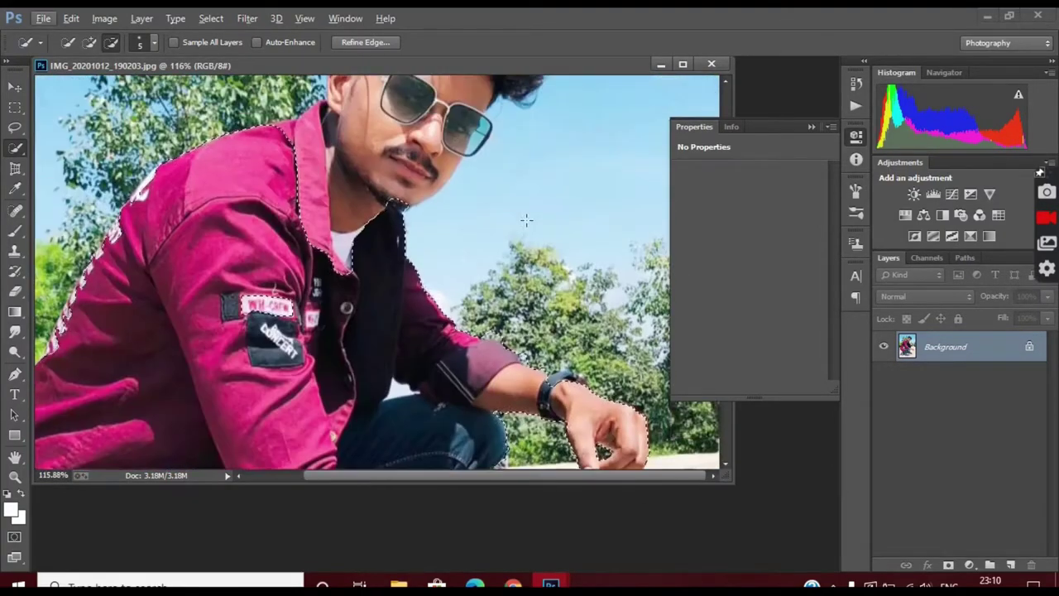
scroll(377, 273, down, 2)
scroll(377, 272, up, 3)
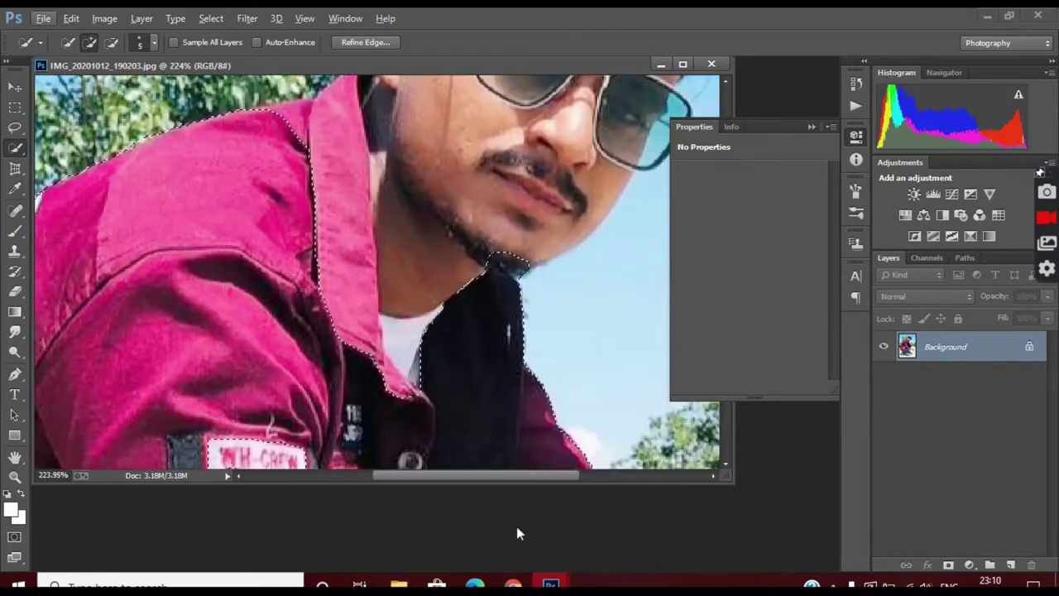
scroll(377, 272, up, 3)
scroll(377, 272, up, 1)
scroll(377, 272, up, 2)
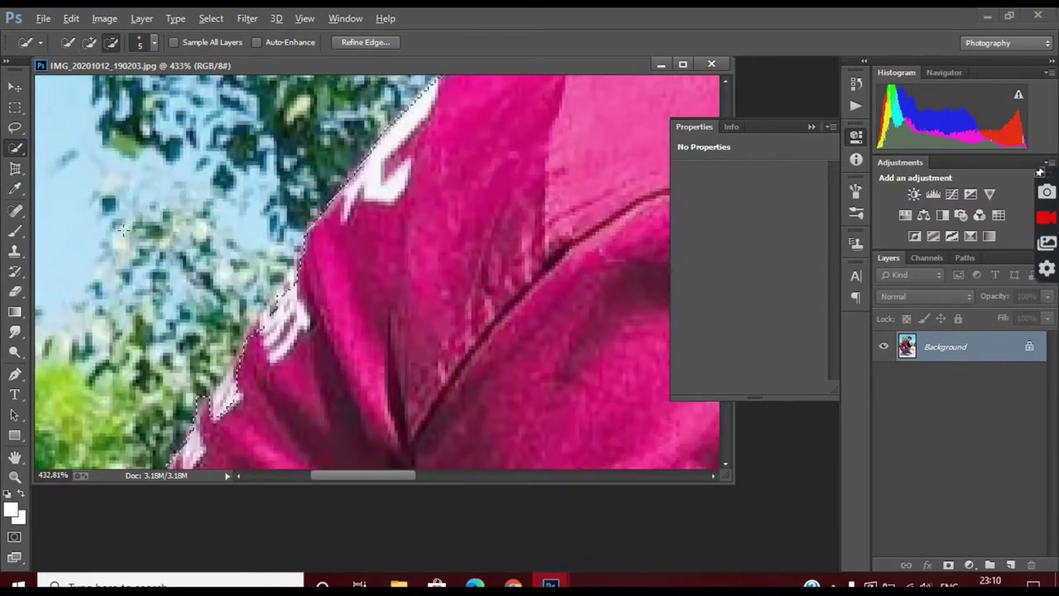
scroll(543, 304, down, 5)
scroll(542, 305, up, 4)
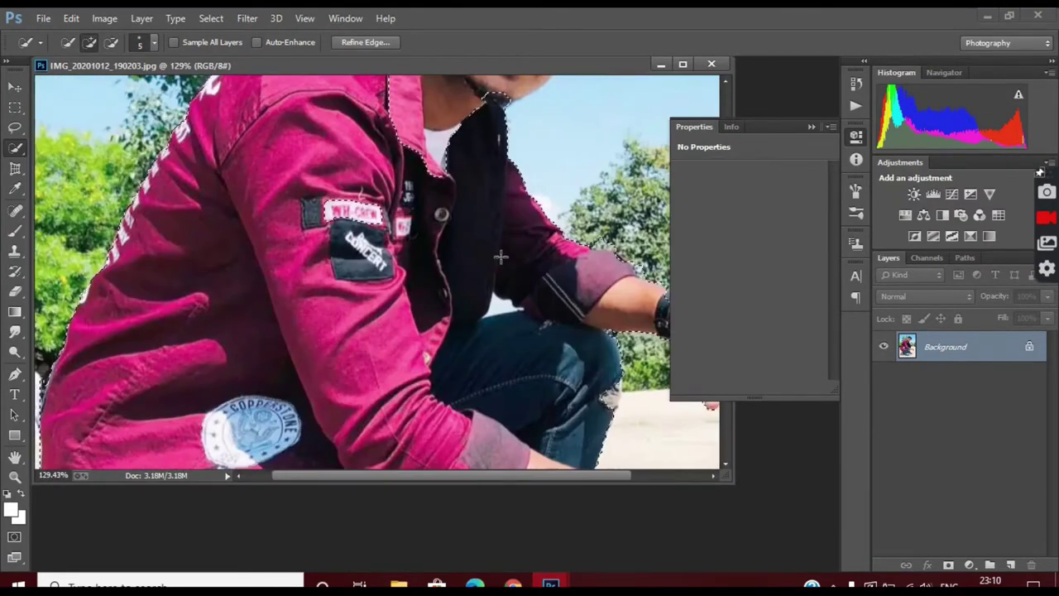
scroll(542, 304, down, 1)
scroll(542, 304, up, 1)
scroll(599, 294, up, 1)
scroll(599, 293, up, 1)
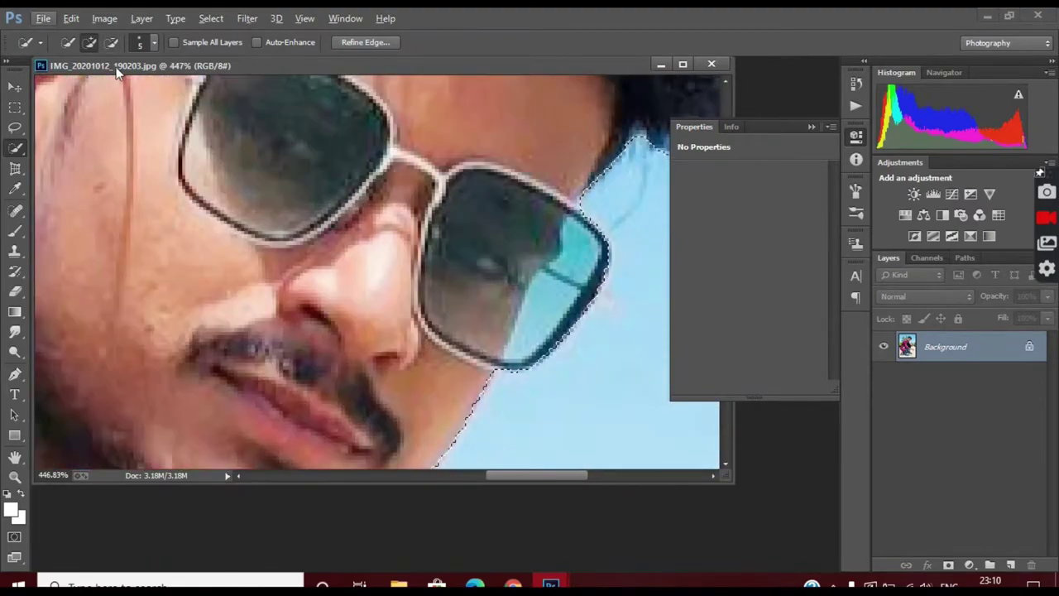
scroll(579, 334, down, 1)
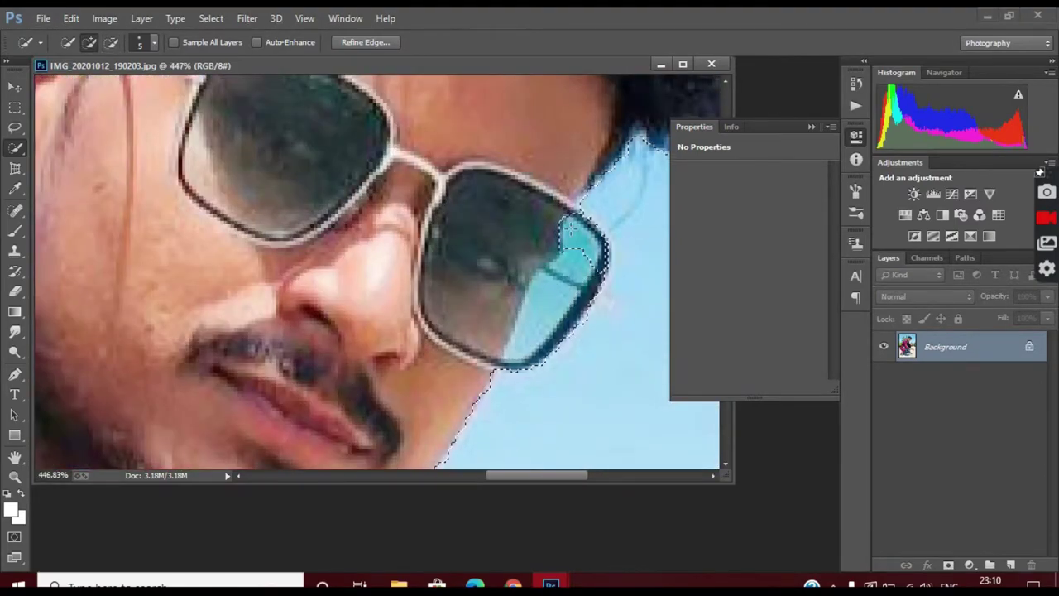
scroll(497, 380, down, 3)
scroll(412, 437, up, 2)
scroll(413, 437, up, 1)
scroll(201, 272, down, 1)
scroll(201, 272, down, 2)
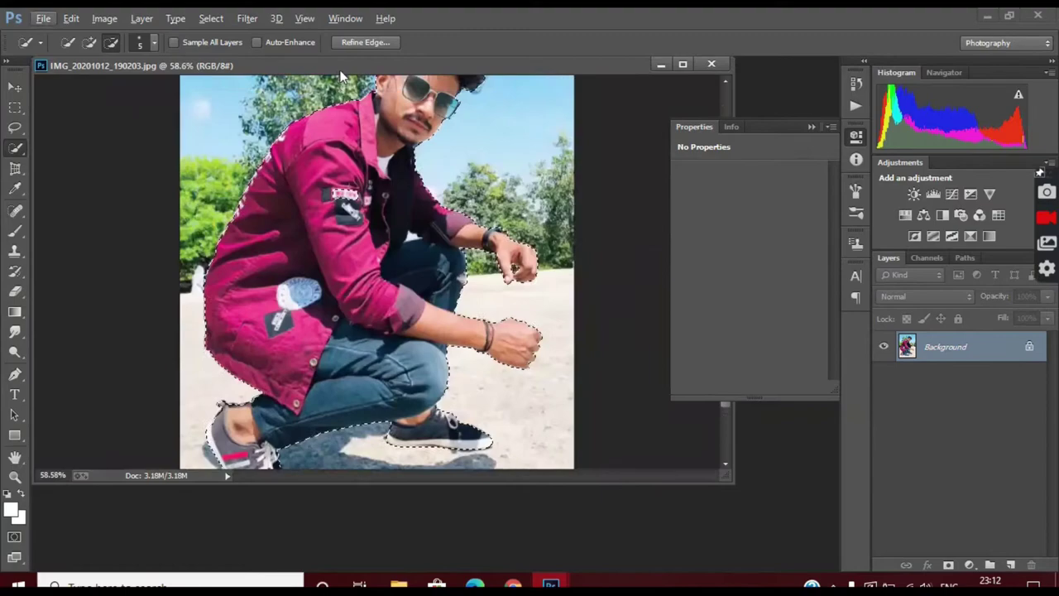
scroll(455, 220, up, 2)
right_click(456, 220)
Step: Refine the man's selection and output it to a new layer
click(551, 289)
key(ctrl+0)
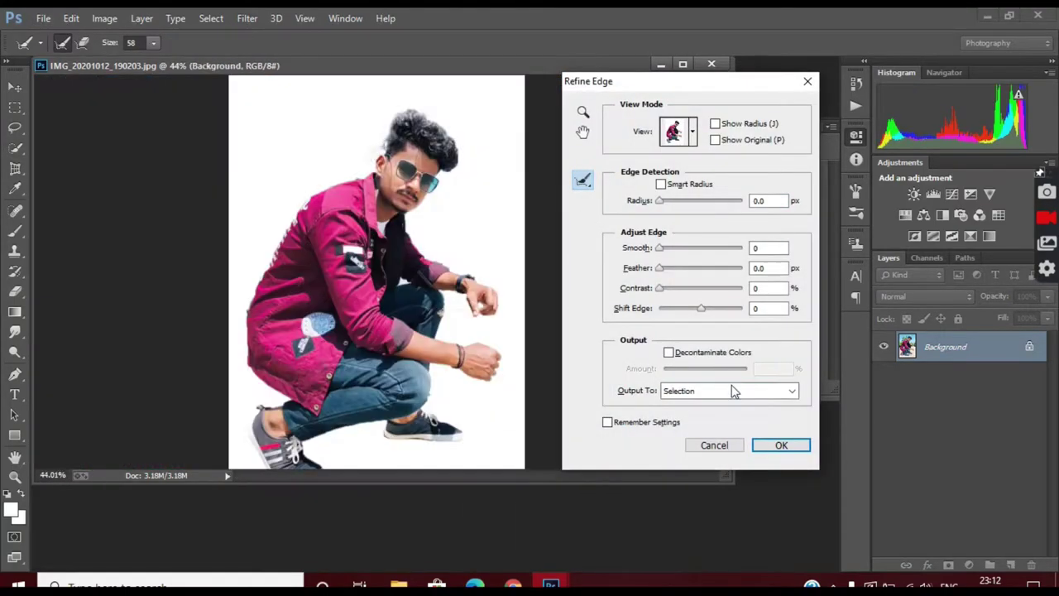
click(733, 390)
click(744, 423)
click(780, 445)
Step: Open the pink neon corridor image and drag the cut-out man into it
key(ctrl+o)
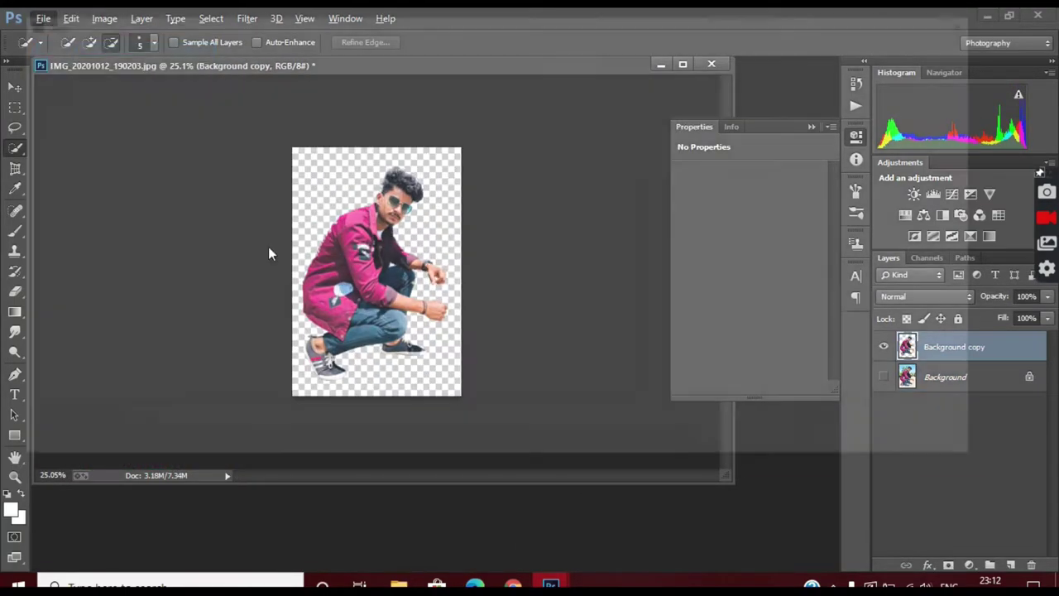
scroll(636, 298, down, 3)
scroll(675, 287, down, 5)
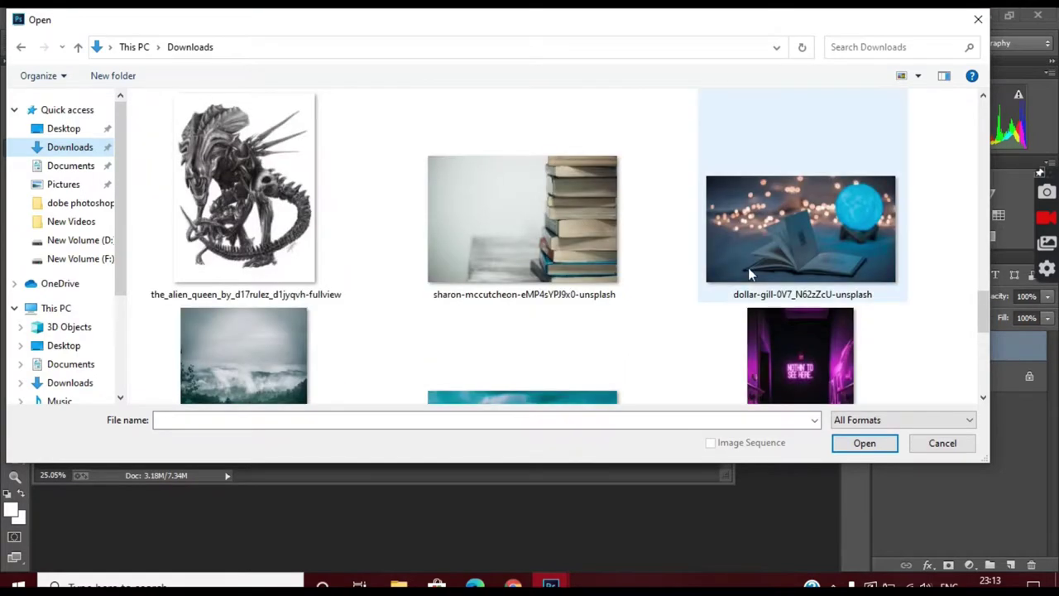
double_click(778, 356)
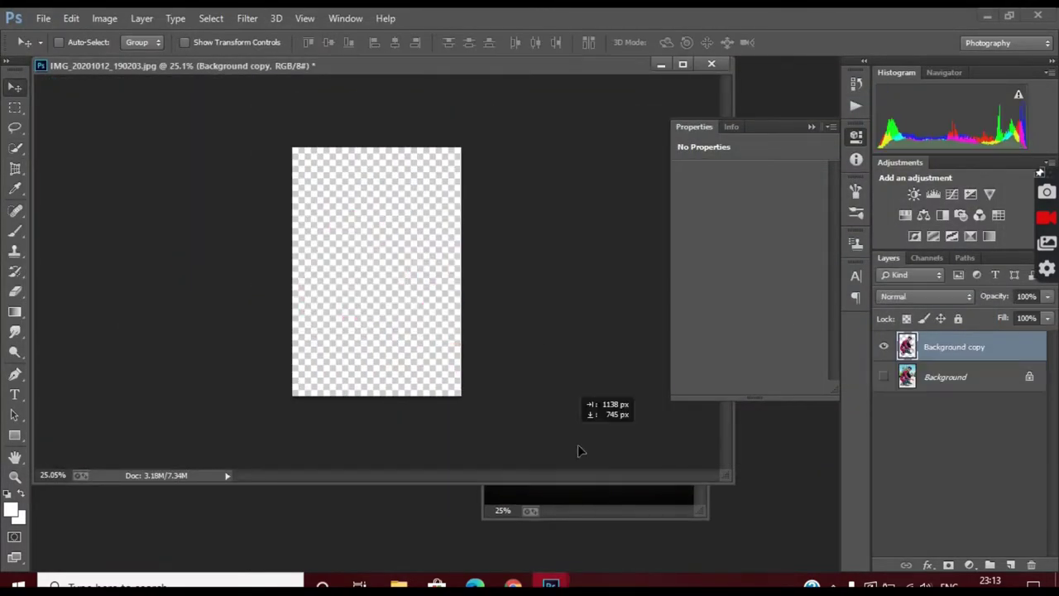
mouse_move(352, 264)
mouse_down()
mouse_move(579, 449)
mouse_move(579, 282)
mouse_up()
drag(563, 123, 132, 105)
Step: Scale the man to about 78% width and position him on the corridor floor
key(ctrl+t)
drag(421, 181, 385, 223)
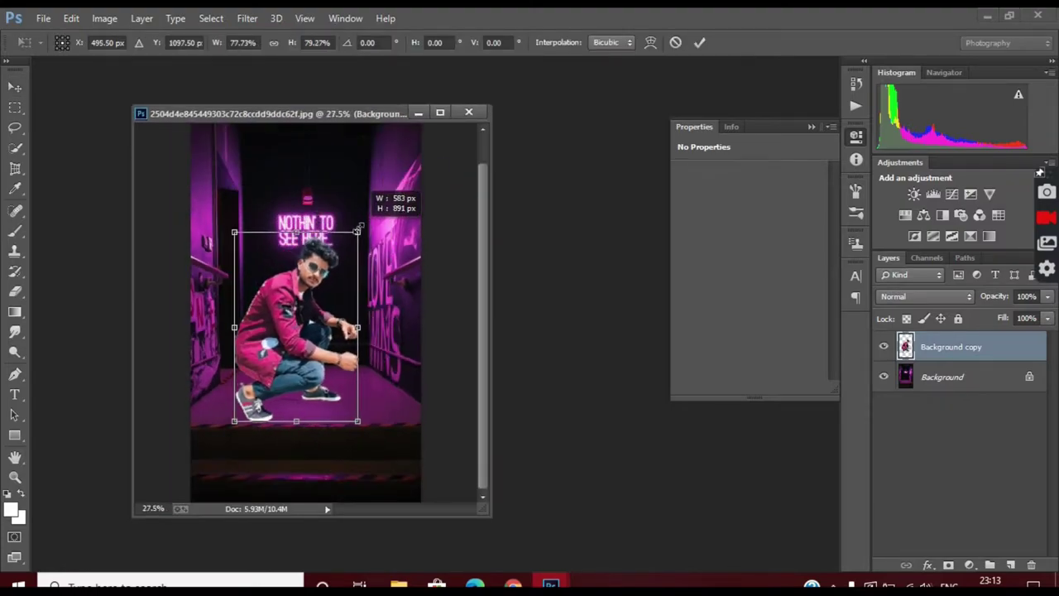
drag(262, 290, 337, 302)
scroll(335, 368, up, 1)
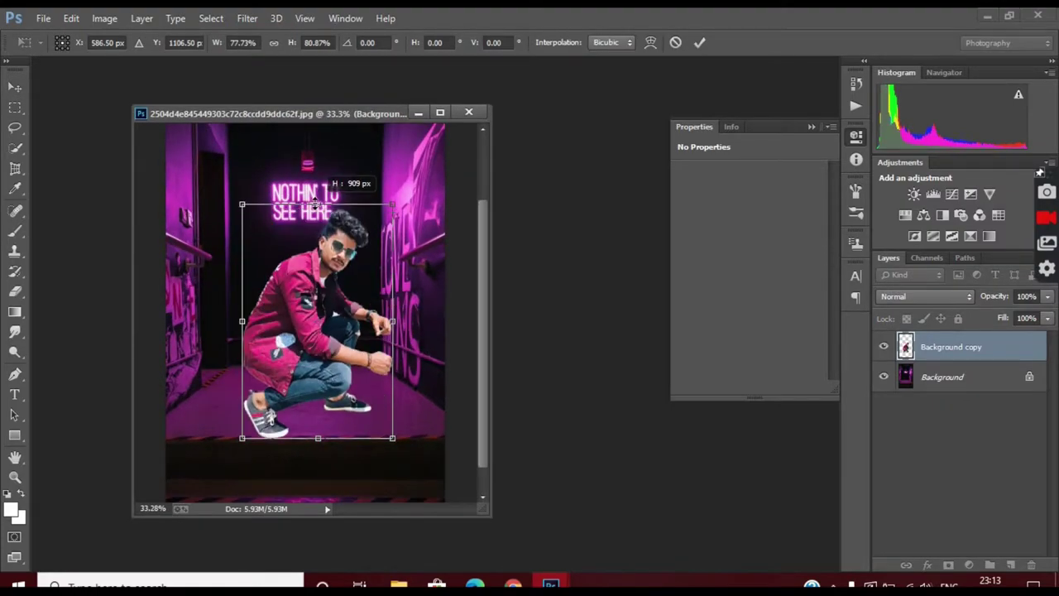
scroll(335, 366, down, 4)
click(700, 42)
key(ctrl+t)
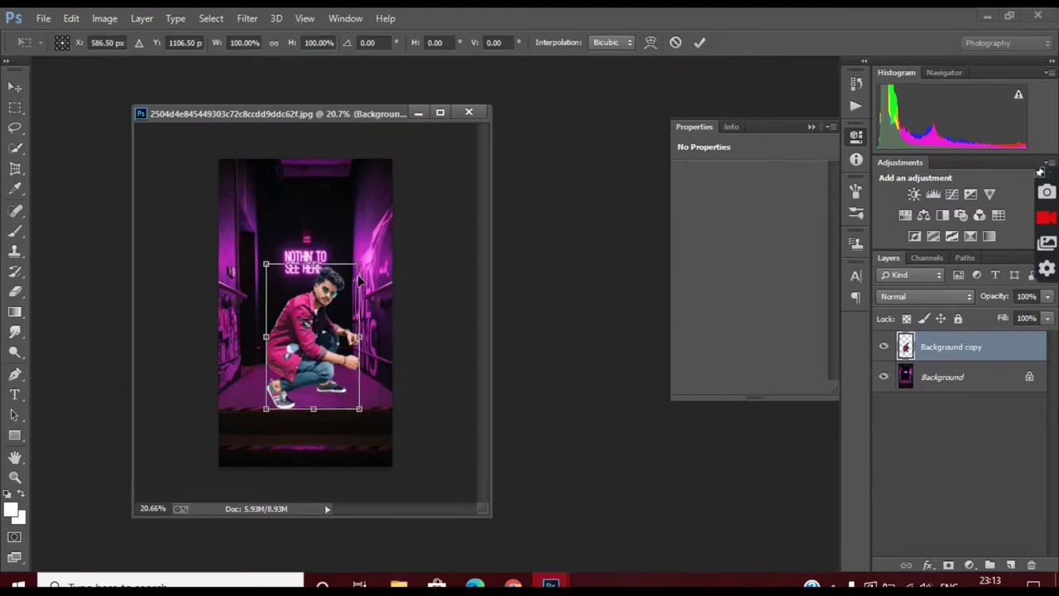
key(Return)
scroll(306, 356, up, 3)
scroll(306, 355, up, 3)
Step: Erase stray fringe along the man's outline with a 34% opacity eraser
key(e)
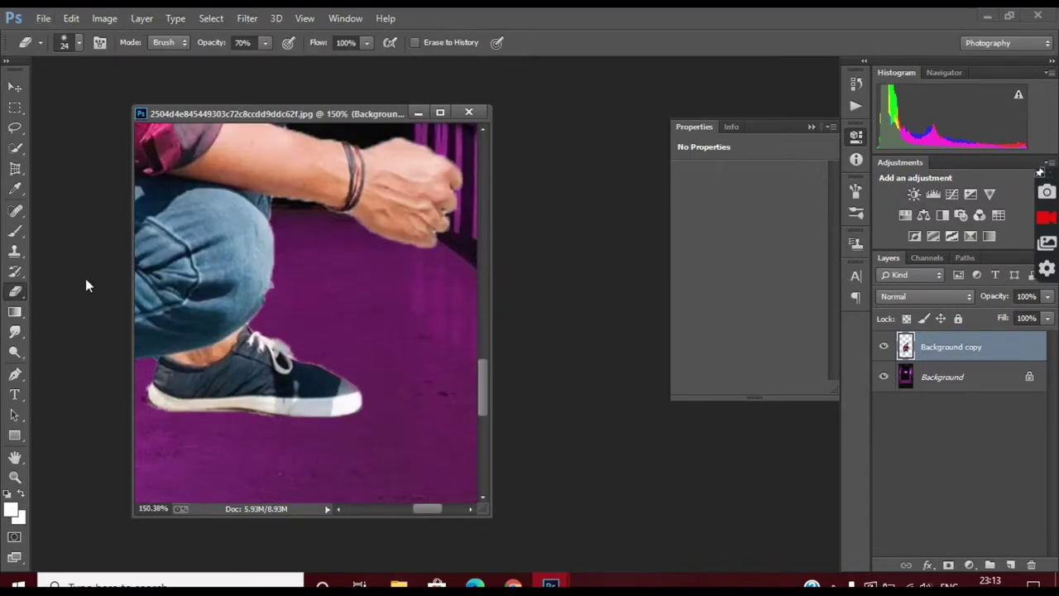
scroll(243, 221, up, 2)
click(264, 42)
drag(270, 62, 235, 62)
scroll(319, 229, up, 2)
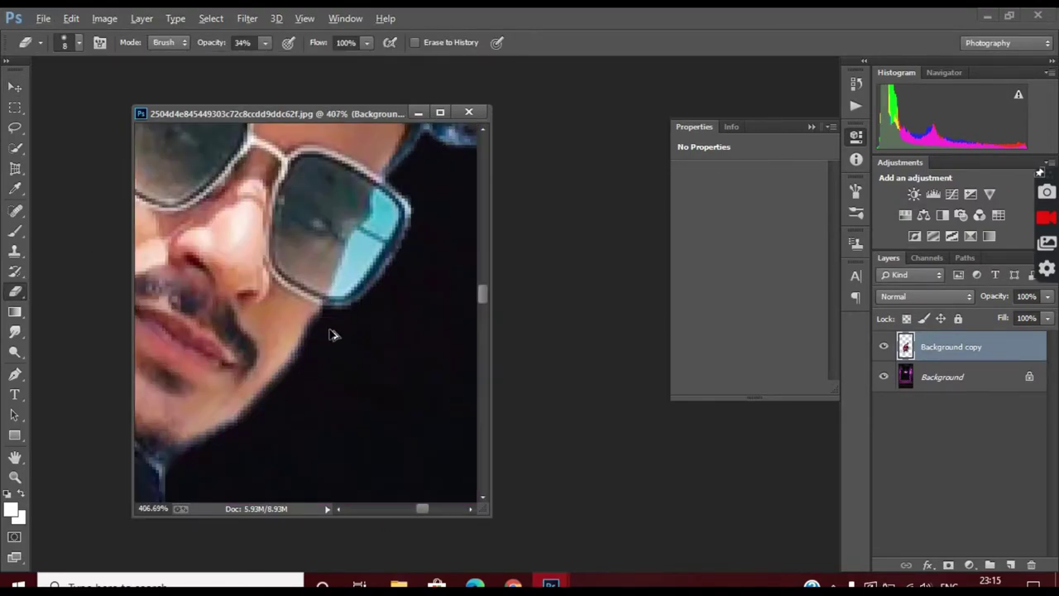
scroll(304, 365, down, 1)
Step: Add a layer mask to the man's layer and set up a black brush
click(948, 565)
key(b)
scroll(304, 365, up, 2)
click(63, 43)
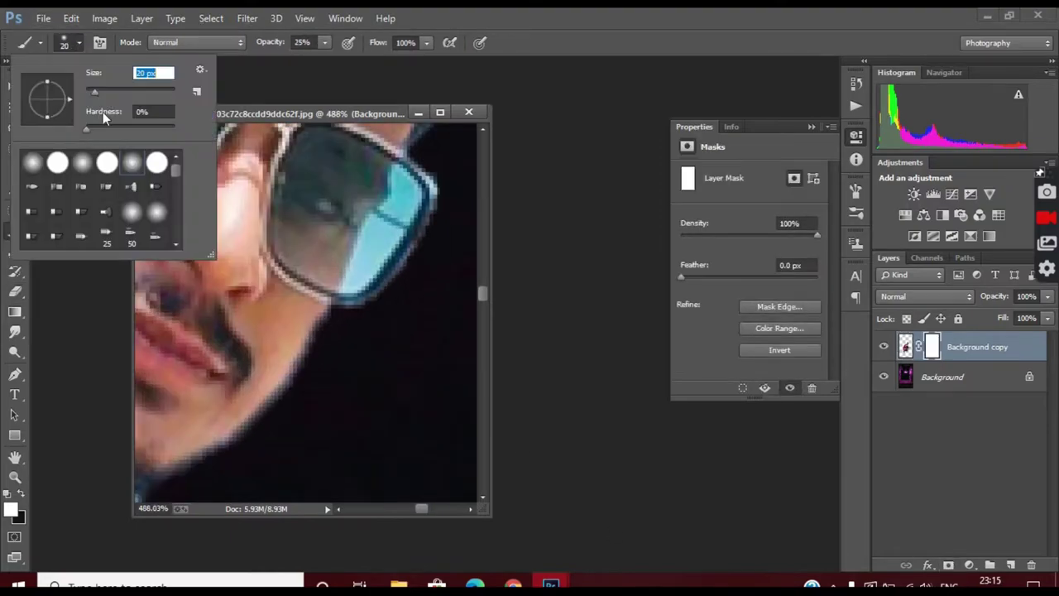
key(Return)
scroll(294, 374, up, 1)
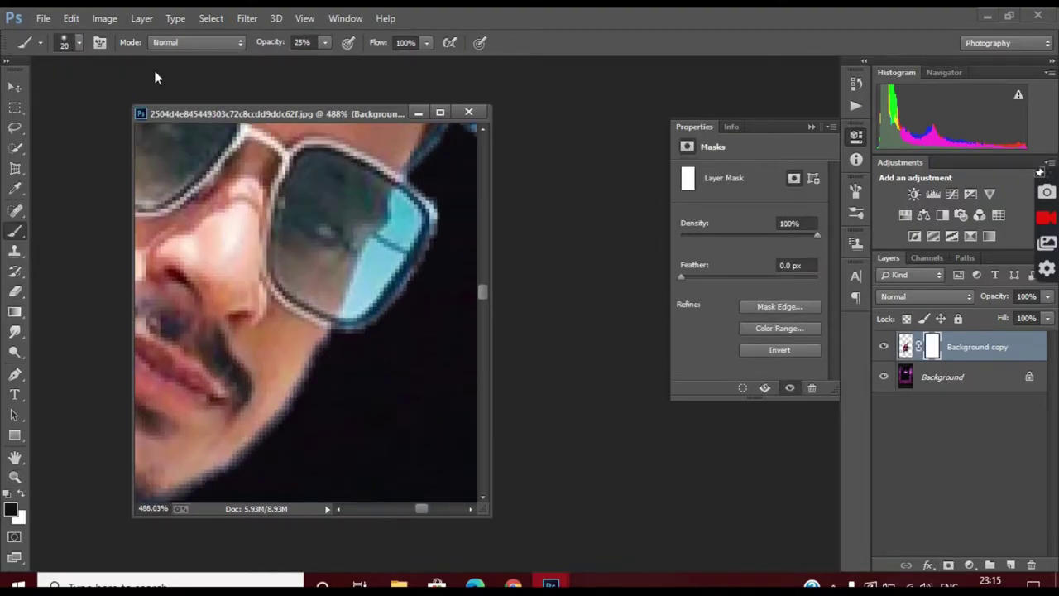
Step: Set the mask brush to 67% opacity and 3 px size
click(76, 43)
drag(325, 42, 359, 59)
alt+scroll(314, 314, up, 3)
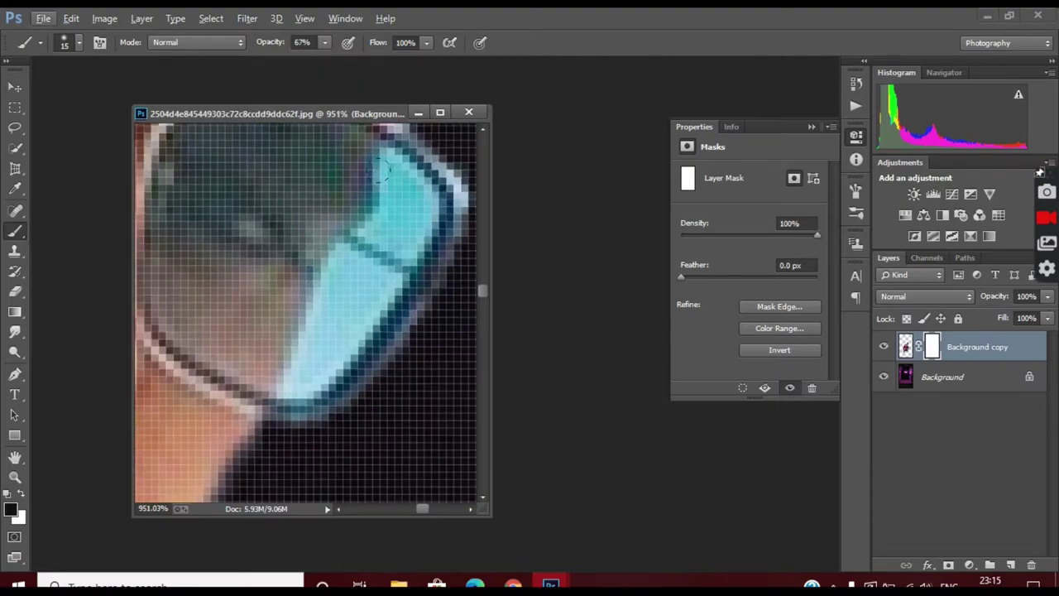
click(76, 42)
drag(92, 92, 91, 98)
text(3)
key(Return)
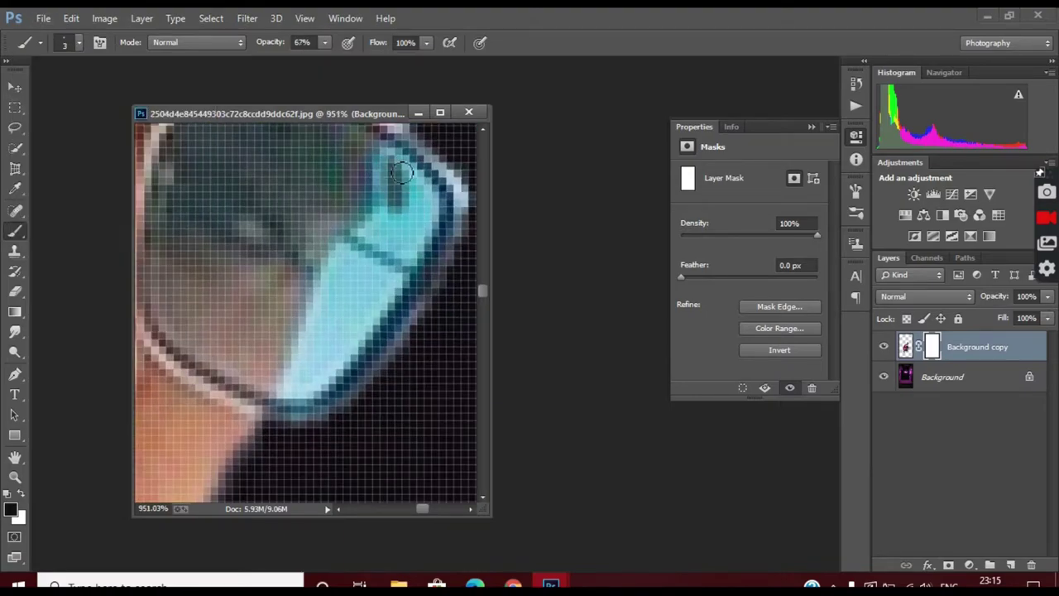
Step: Mask out the teal sky inside the sunglasses lens, raising opacity to 90%
drag(393, 166, 381, 248)
alt+scroll(331, 323, down, 1)
key(9)
mouse_move(267, 309)
mouse_down()
mouse_move(260, 406)
mouse_move(278, 355)
mouse_move(274, 317)
mouse_move(228, 436)
mouse_up()
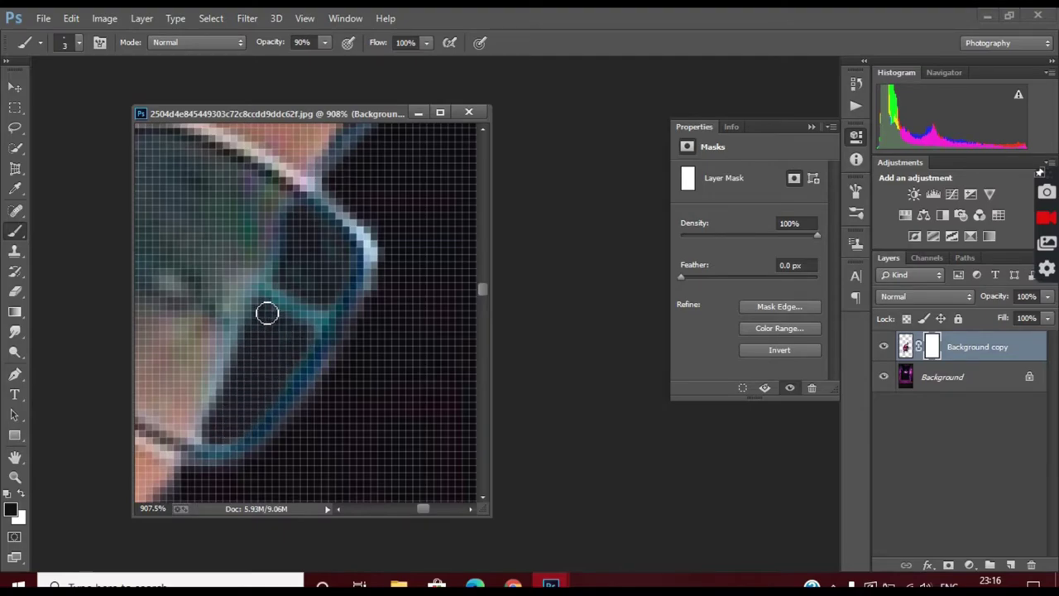
drag(296, 279, 325, 272)
alt+scroll(339, 231, down, 2)
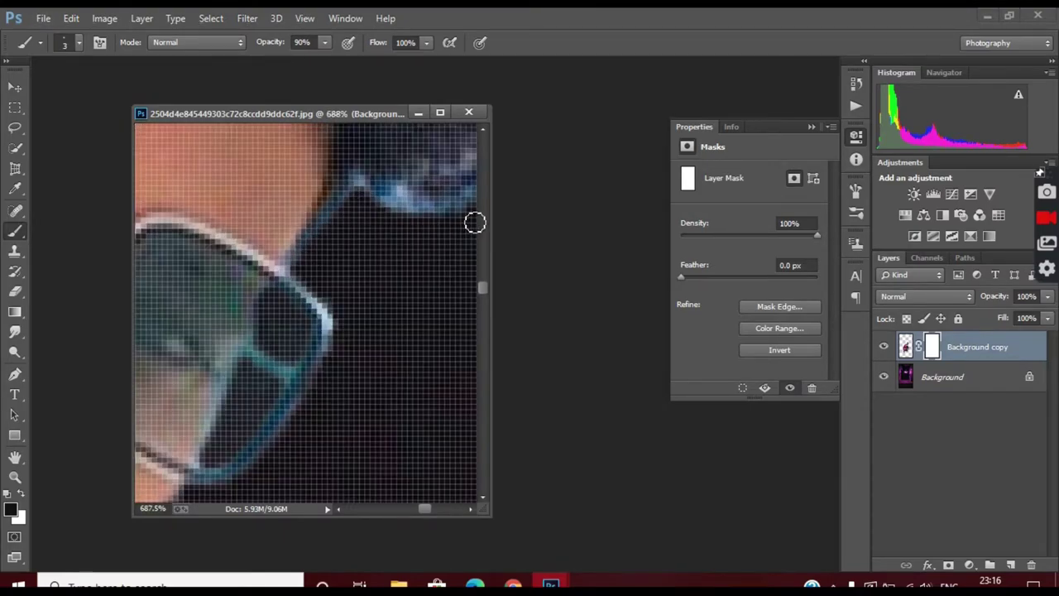
alt+scroll(396, 205, down, 3)
Step: Soften the hair edge against the corridor with a 27 px brush at 41% opacity
click(78, 42)
key(Return)
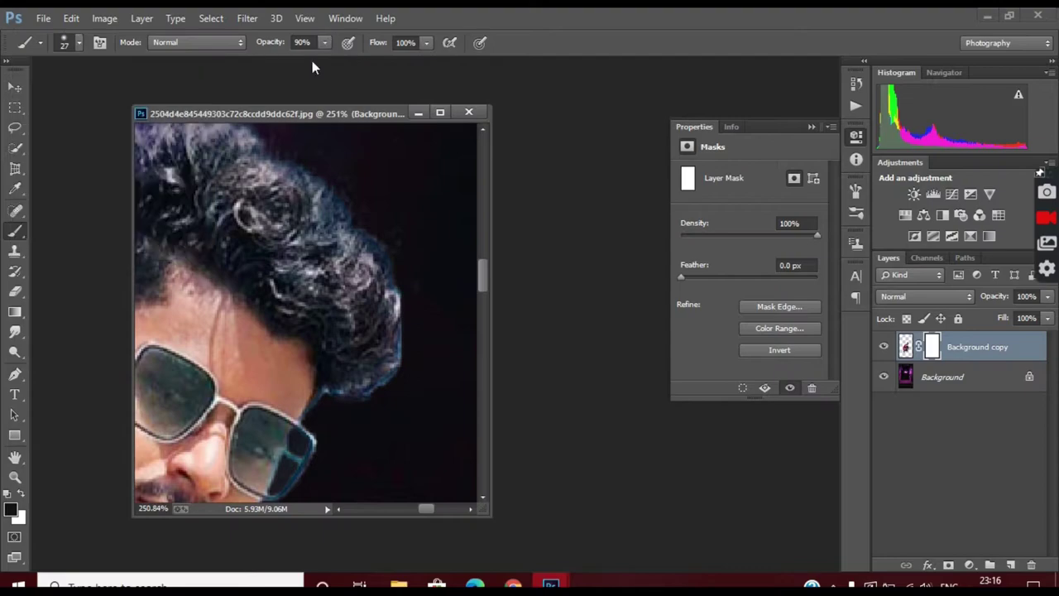
key(4)
key(1)
drag(371, 213, 398, 389)
alt+scroll(260, 276, down, 2)
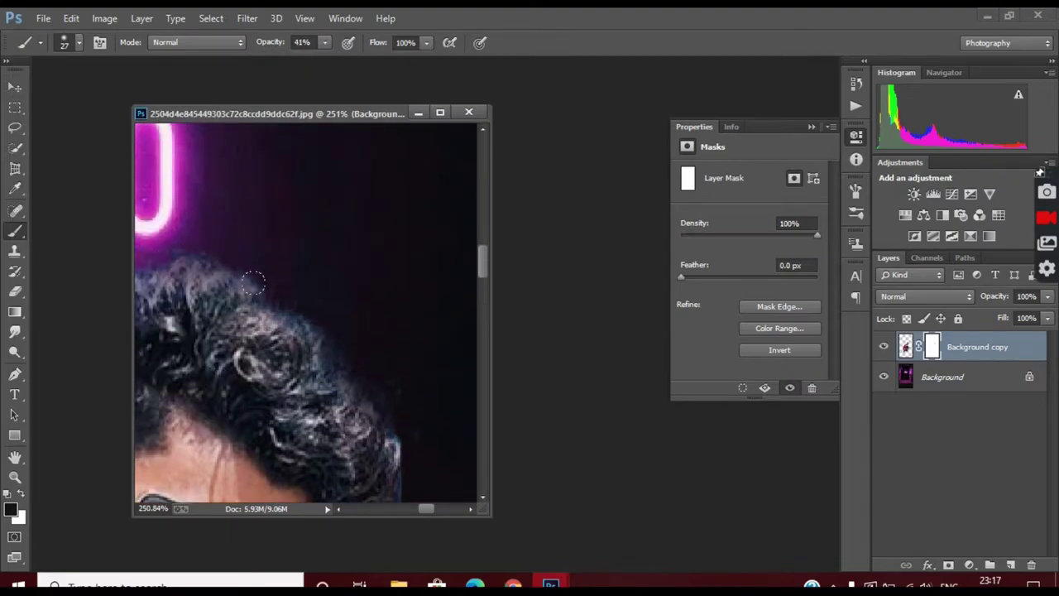
alt+scroll(273, 331, down, 2)
alt+scroll(236, 436, up, 3)
scroll(219, 435, down, 2)
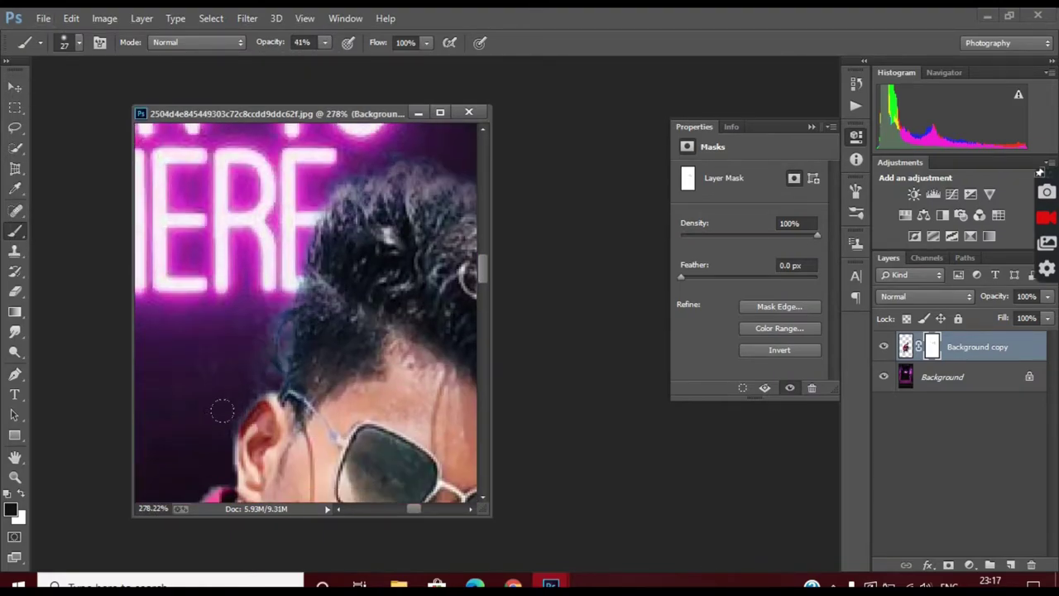
alt+scroll(305, 353, up, 2)
Step: Switch to an 8 px brush and review the masked edges
click(64, 42)
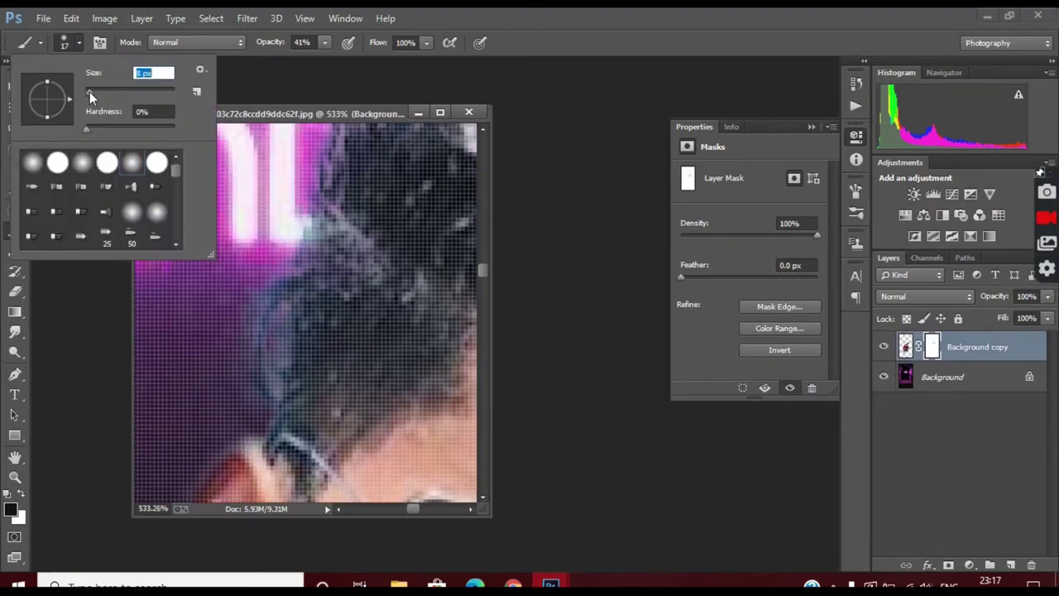
key(Return)
alt+scroll(281, 313, down, 5)
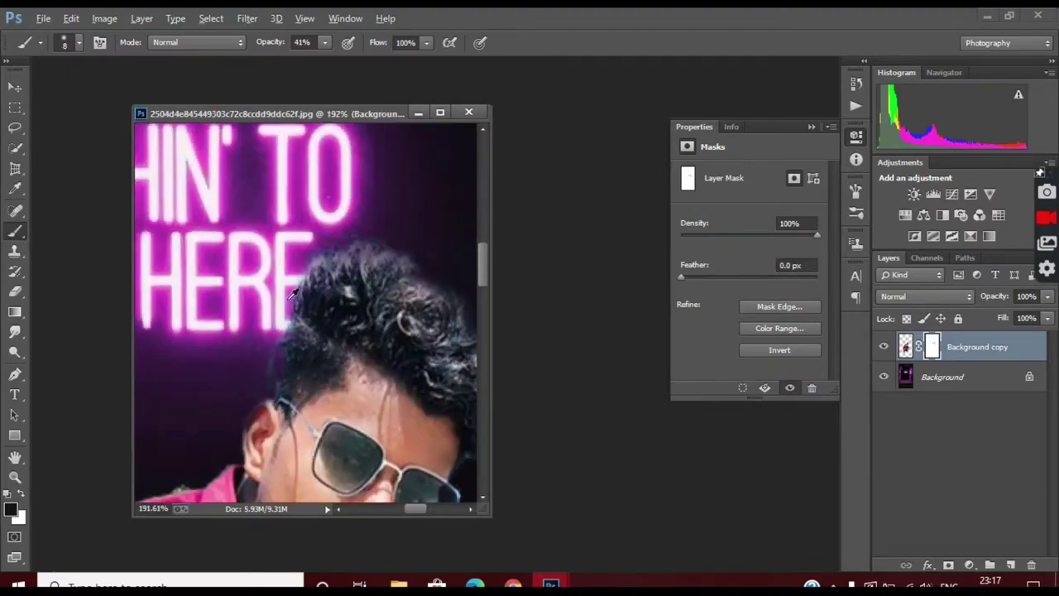
alt+scroll(260, 455, up, 4)
alt+scroll(293, 336, down, 5)
alt+scroll(293, 336, down, 4)
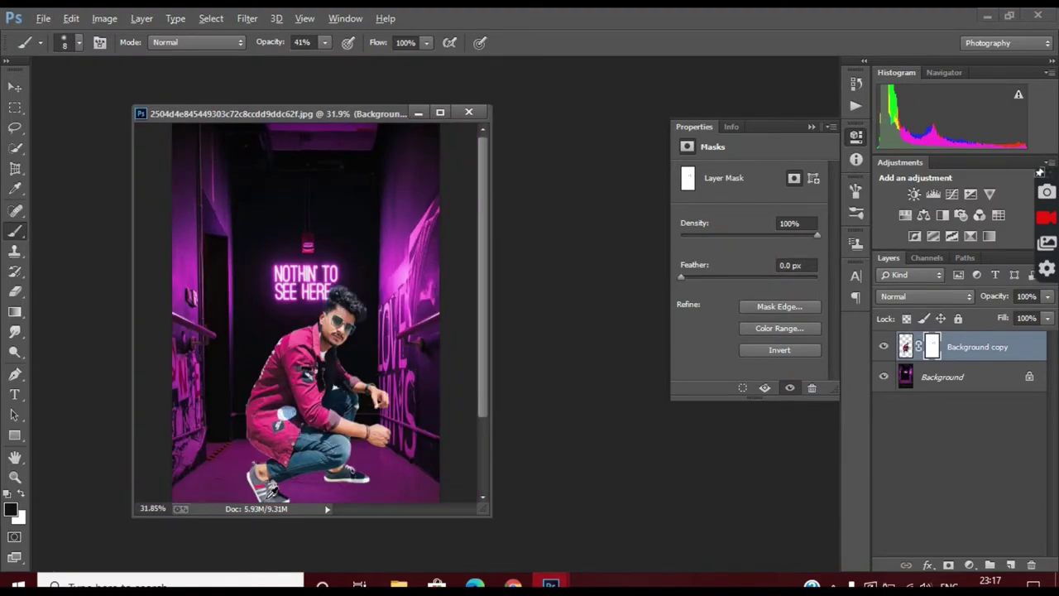
Step: Add a new empty layer and undo a sole stroke painted on the wrong layer
click(1016, 564)
key(Escape)
alt+scroll(161, 411, up, 3)
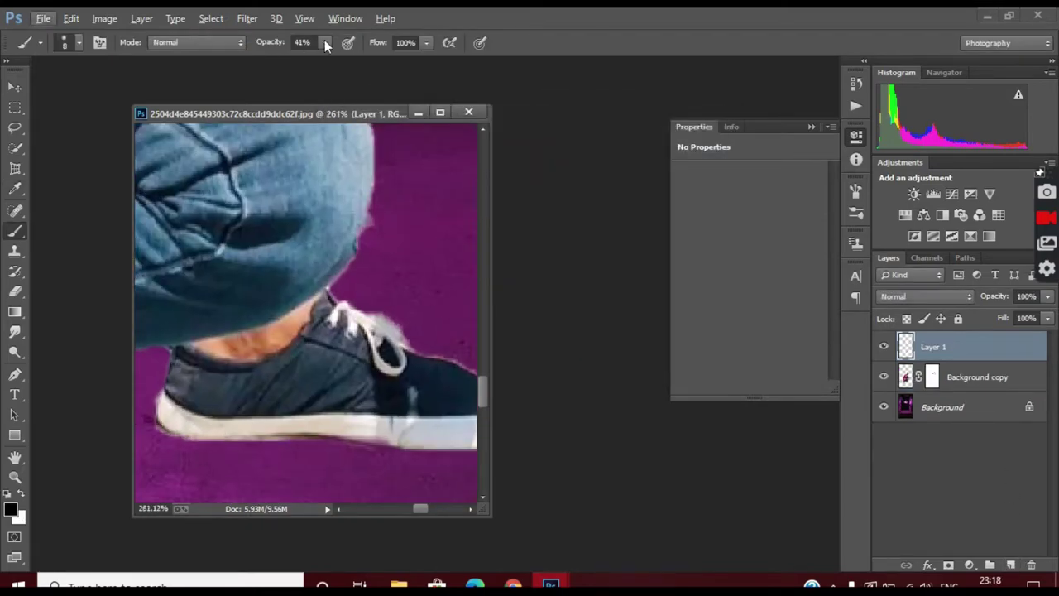
key(alt+bracketleft)
drag(165, 425, 354, 448)
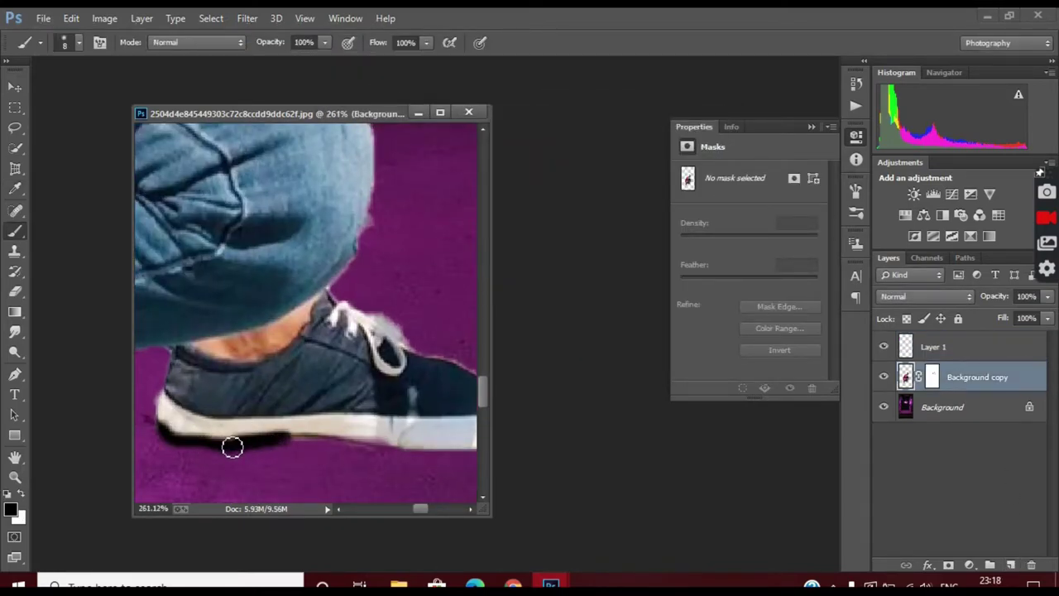
key(ctrl+z)
Step: Paint a black shadow under the shoe sole and toe on the new layer
key(alt+bracketright)
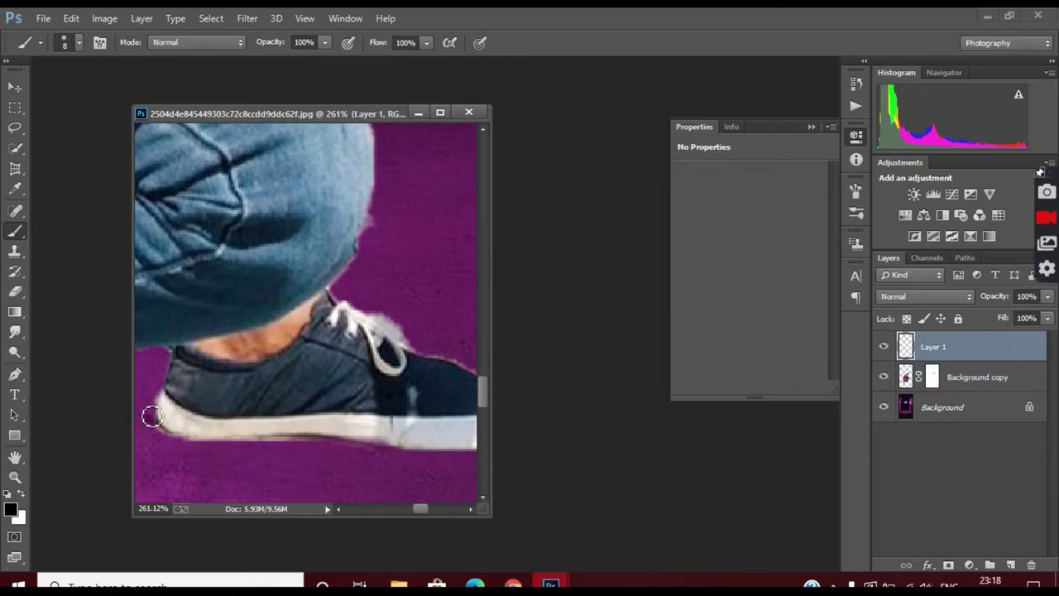
mouse_move(149, 410)
mouse_down()
mouse_move(202, 448)
mouse_move(412, 463)
mouse_up()
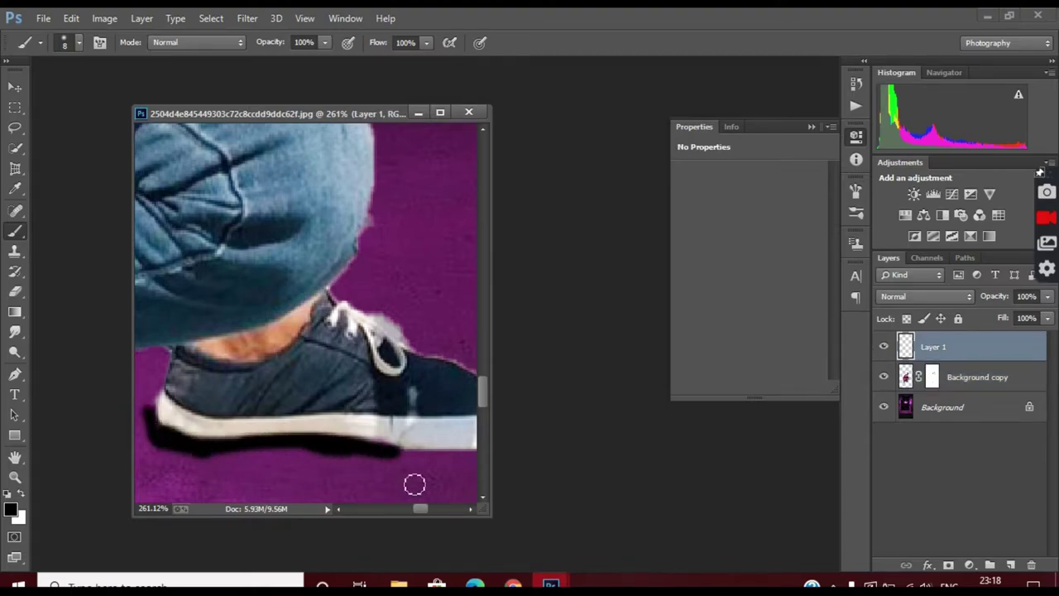
scroll(348, 461, right, 2)
drag(348, 461, 397, 466)
scroll(397, 466, down, 3)
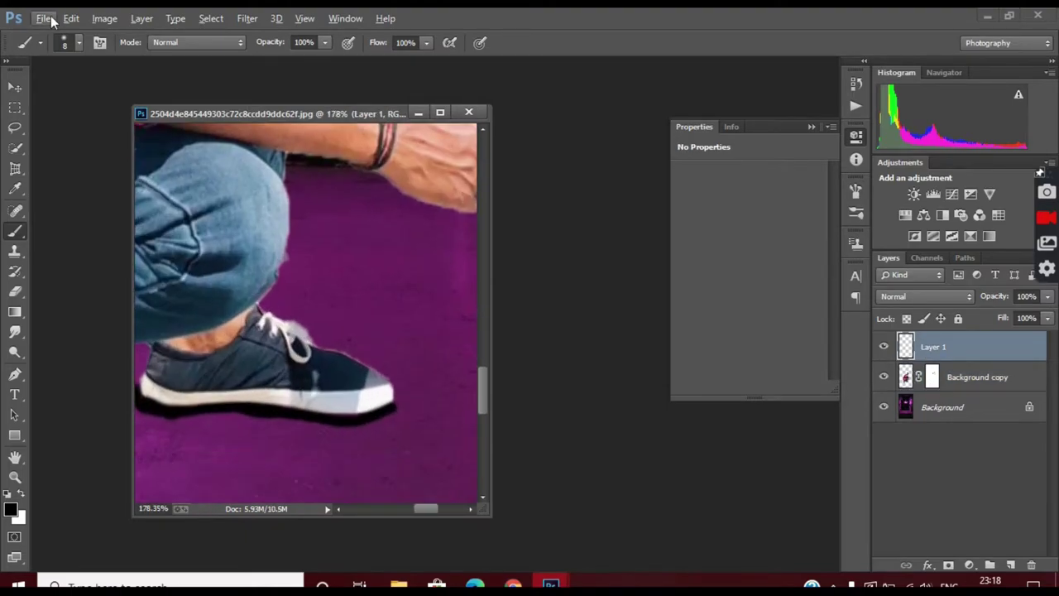
Step: Paint a soft shadow along the sole with the brush at 37% opacity
click(66, 42)
click(359, 51)
key(3)
key(7)
drag(139, 427, 397, 426)
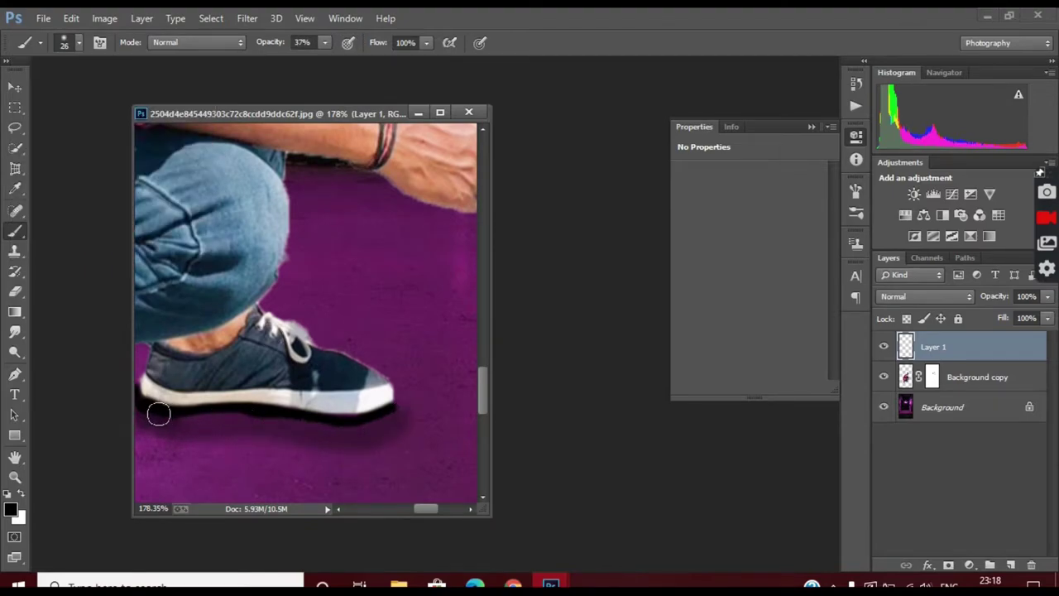
drag(156, 414, 338, 428)
scroll(338, 427, down, 3)
scroll(302, 417, up, 2)
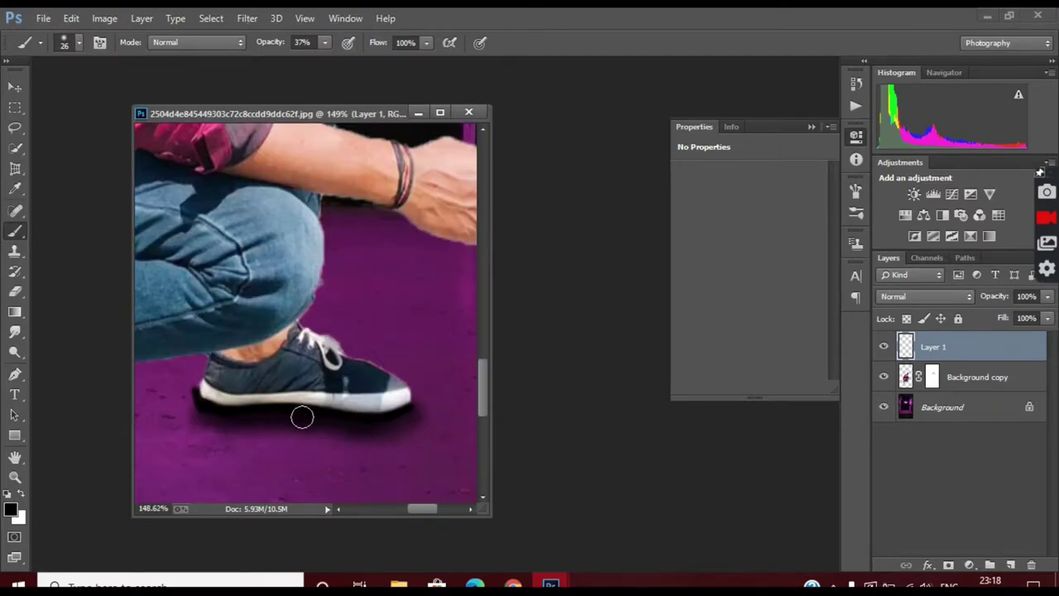
Step: Paint a wide faint shadow below the shoe with a size 43 brush at 20%
drag(325, 42, 313, 63)
click(67, 42)
drag(105, 87, 120, 87)
mouse_move(199, 446)
mouse_down()
mouse_move(289, 439)
mouse_move(381, 457)
mouse_up()
scroll(401, 432, down, 2)
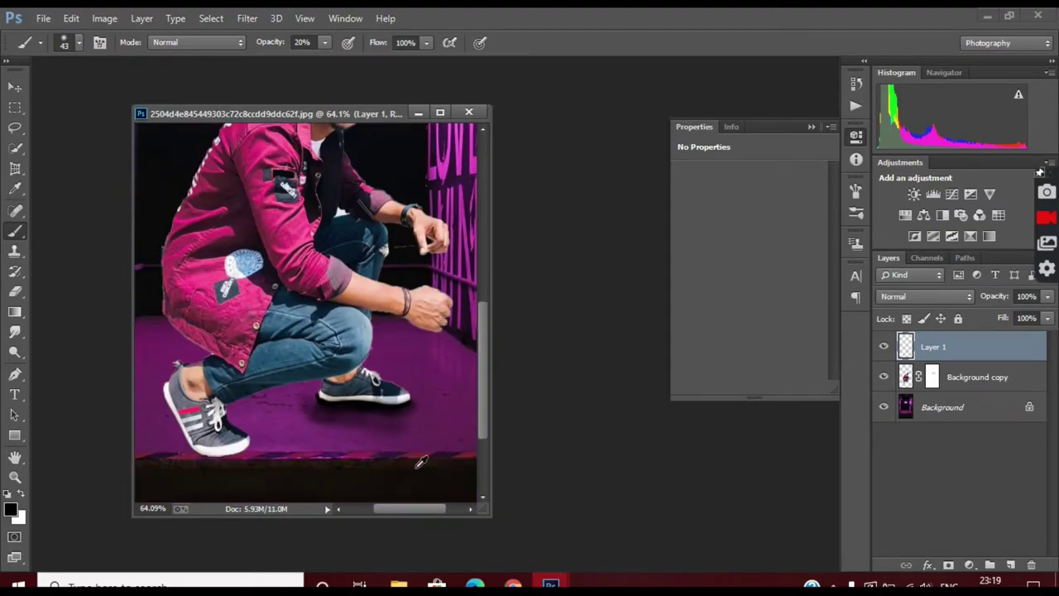
scroll(401, 431, down, 3)
scroll(401, 432, up, 3)
Step: Apply a Gaussian Blur to soften the shoe shadow
click(247, 18)
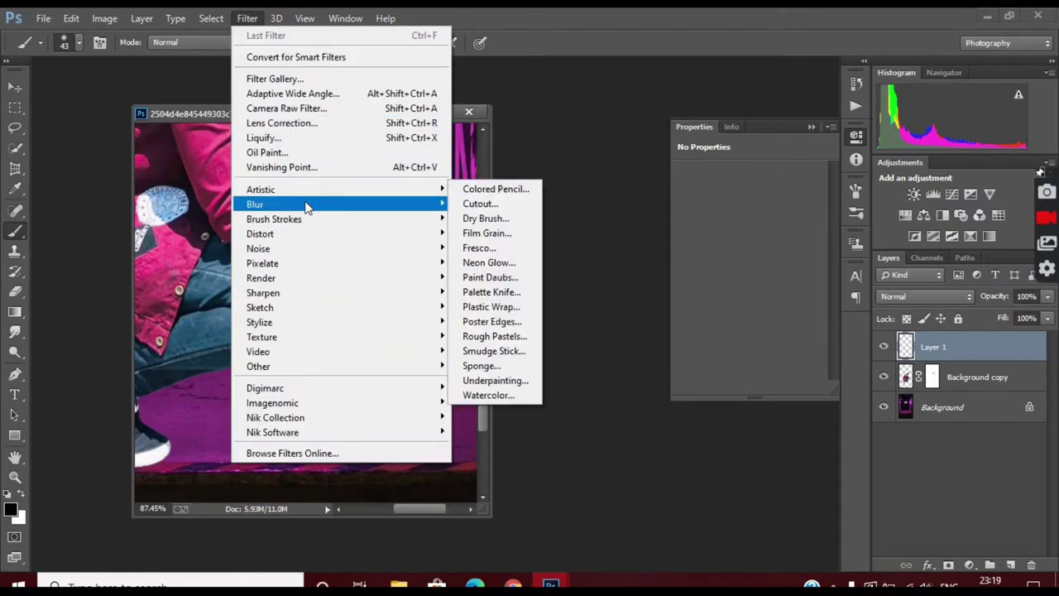
click(496, 309)
mouse_move(736, 381)
mouse_down()
mouse_move(701, 385)
mouse_move(744, 396)
mouse_move(713, 397)
mouse_move(726, 406)
mouse_up()
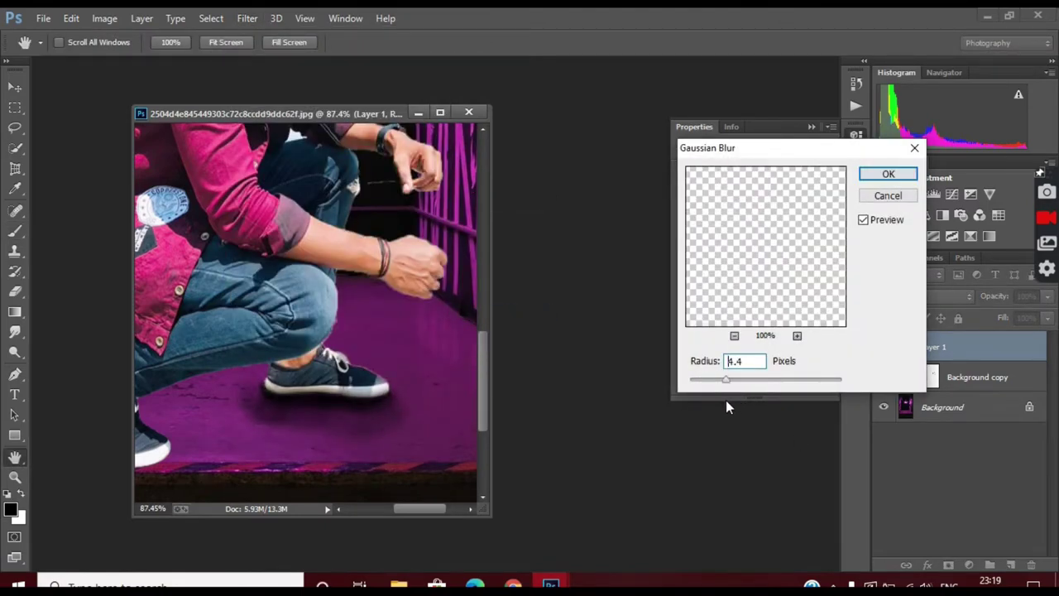
click(887, 175)
scroll(288, 335, up, 3)
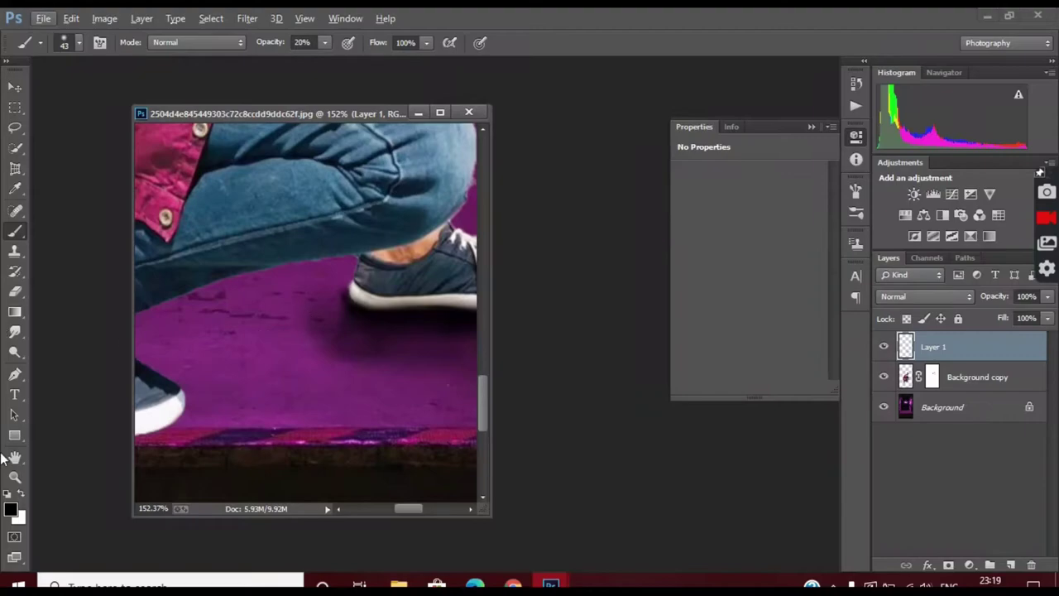
Step: Erase excess shadow from the floor with a size 66 eraser
click(15, 291)
click(71, 42)
drag(102, 100, 111, 100)
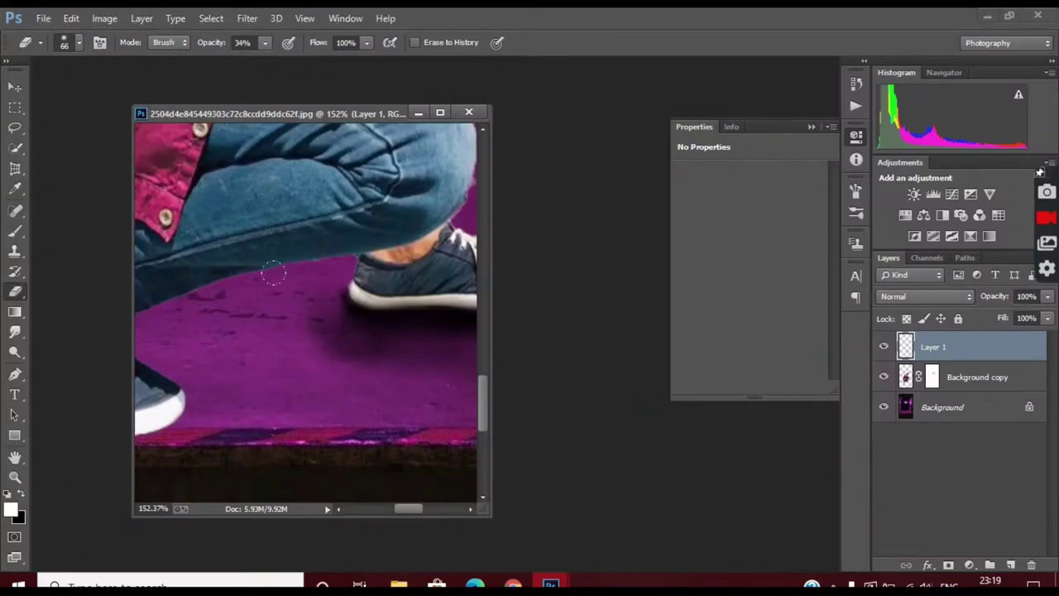
scroll(295, 408, down, 1)
scroll(295, 408, down, 1)
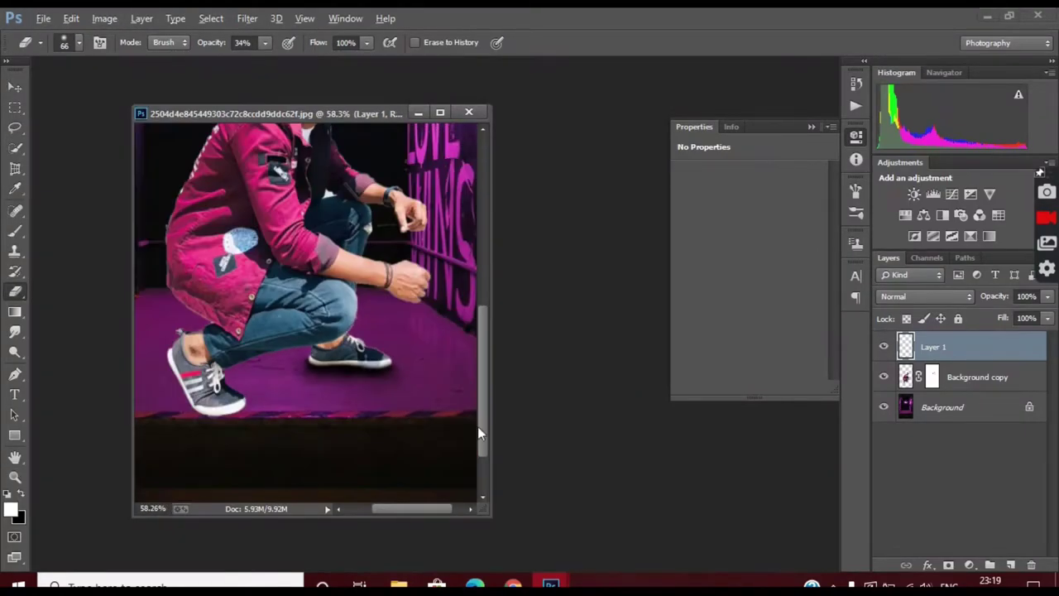
scroll(295, 408, down, 1)
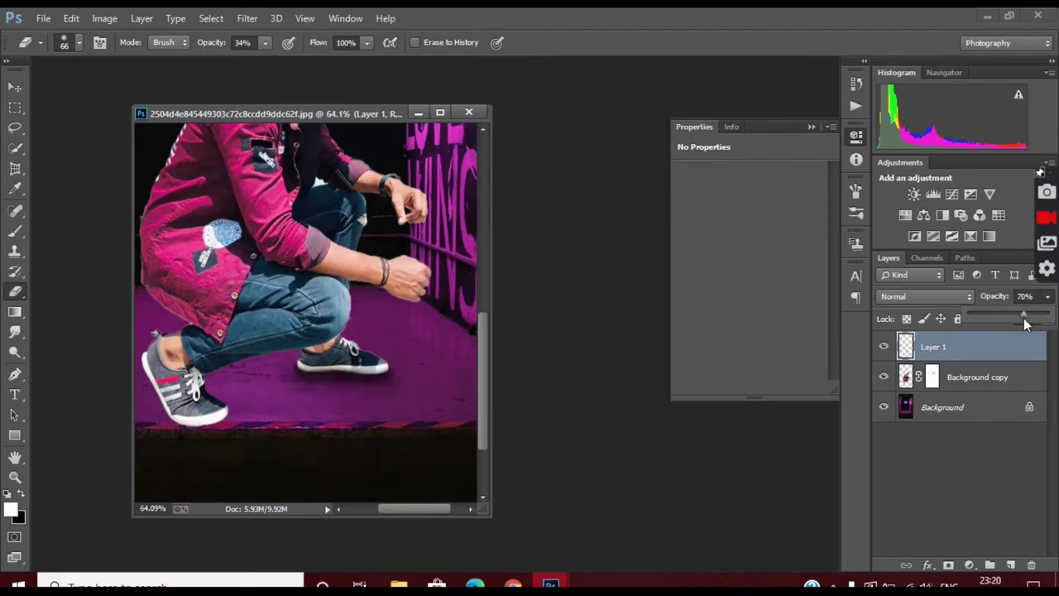
scroll(325, 394, up, 2)
Step: Return to the Brush tool and confirm its size settings
key(b)
click(66, 42)
click(322, 87)
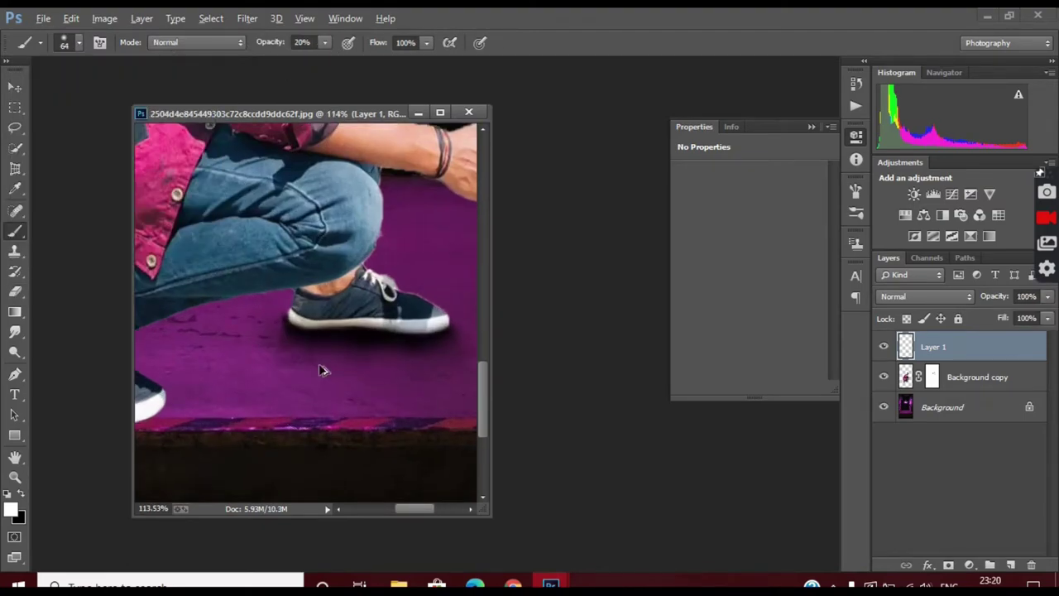
scroll(392, 362, down, 2)
scroll(279, 366, up, 1)
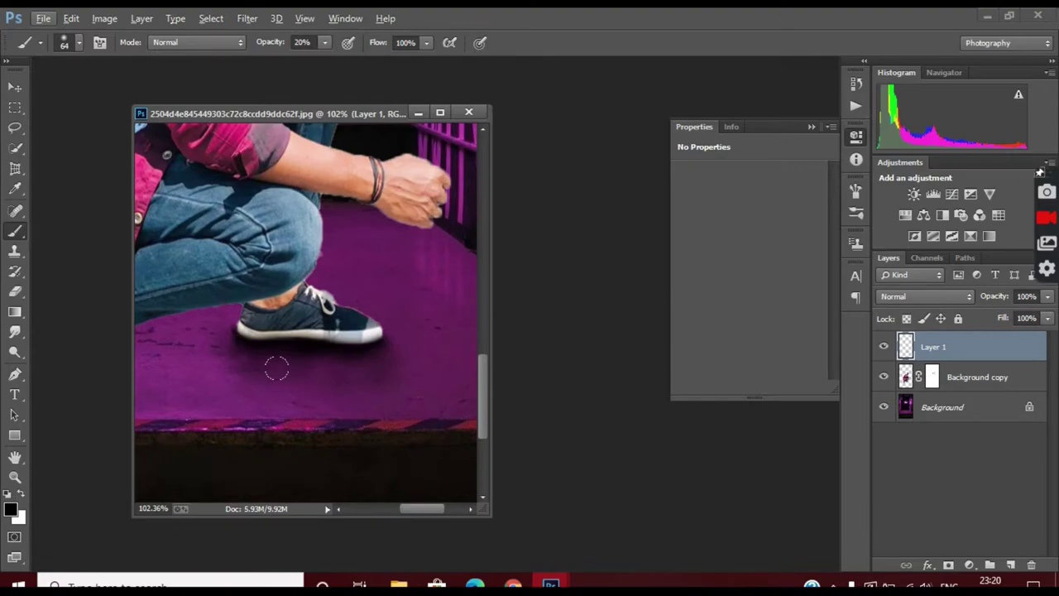
scroll(430, 383, down, 3)
Step: Add a new empty layer for additional shadows
click(1009, 564)
scroll(364, 413, up, 1)
scroll(364, 419, up, 1)
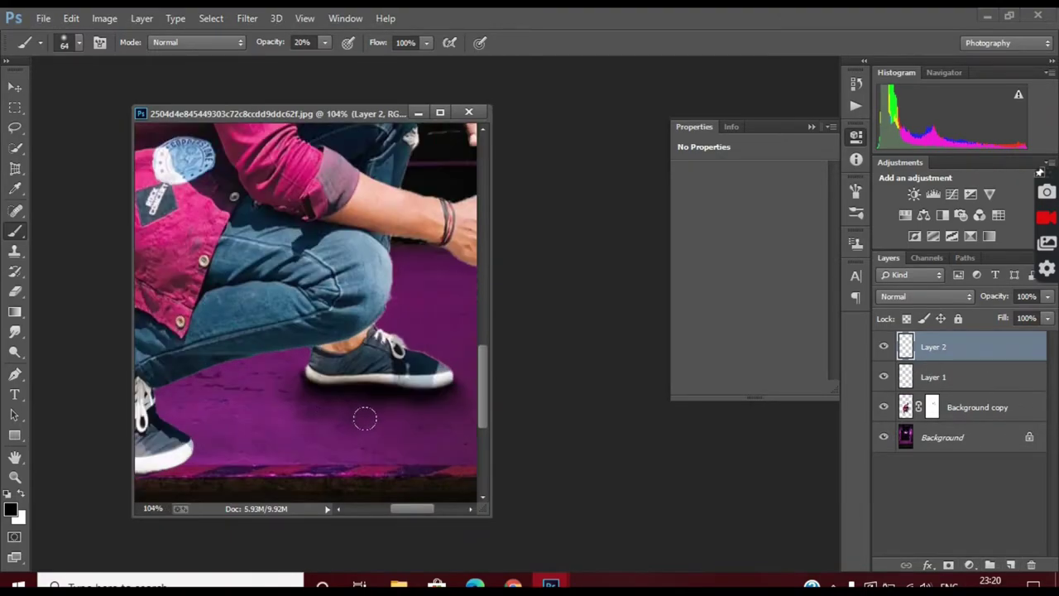
scroll(406, 419, down, 1)
scroll(402, 447, up, 1)
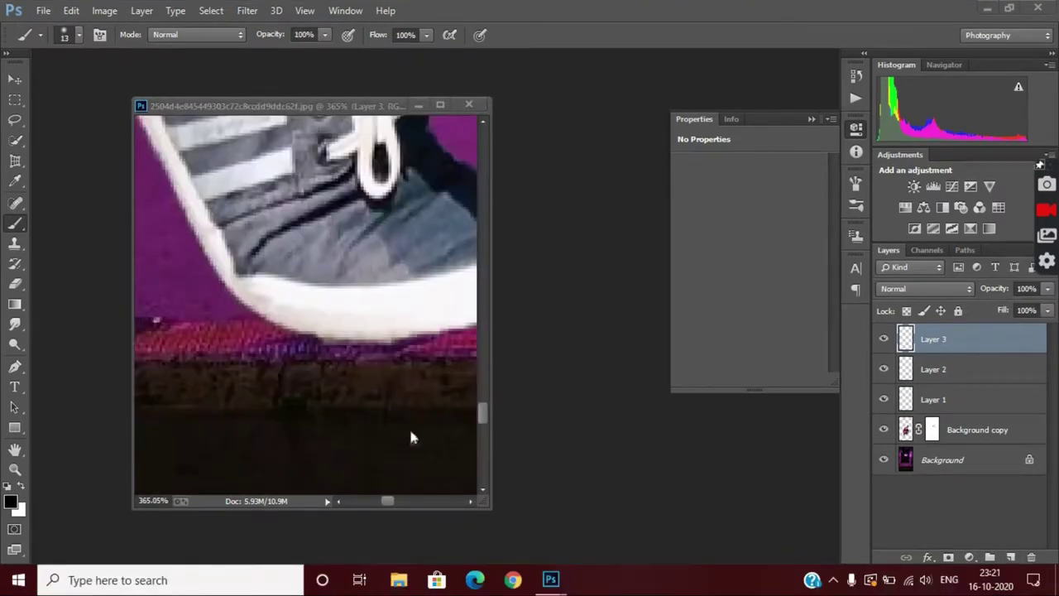
click(14, 227)
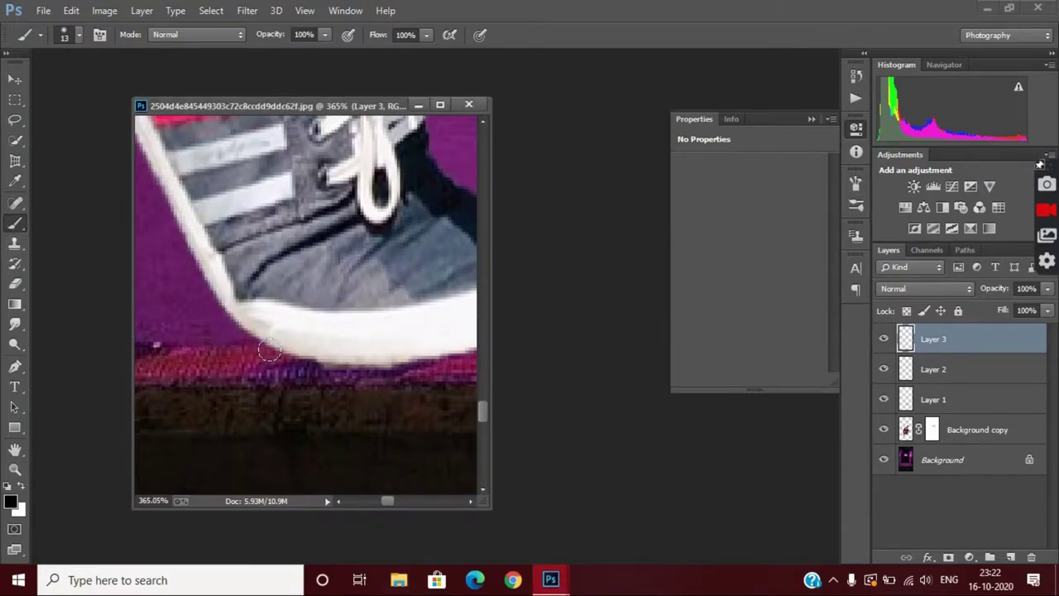
Step: On Layer 3, paint a thin black contact shadow along the grey shoe's sole with a size-6 soft brush
click(81, 36)
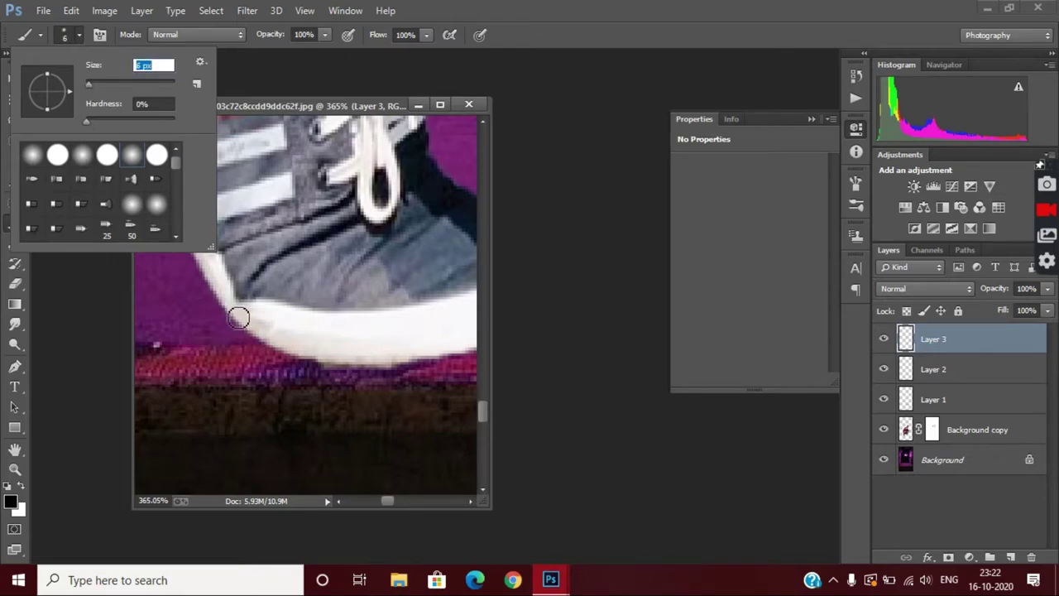
drag(254, 341, 483, 357)
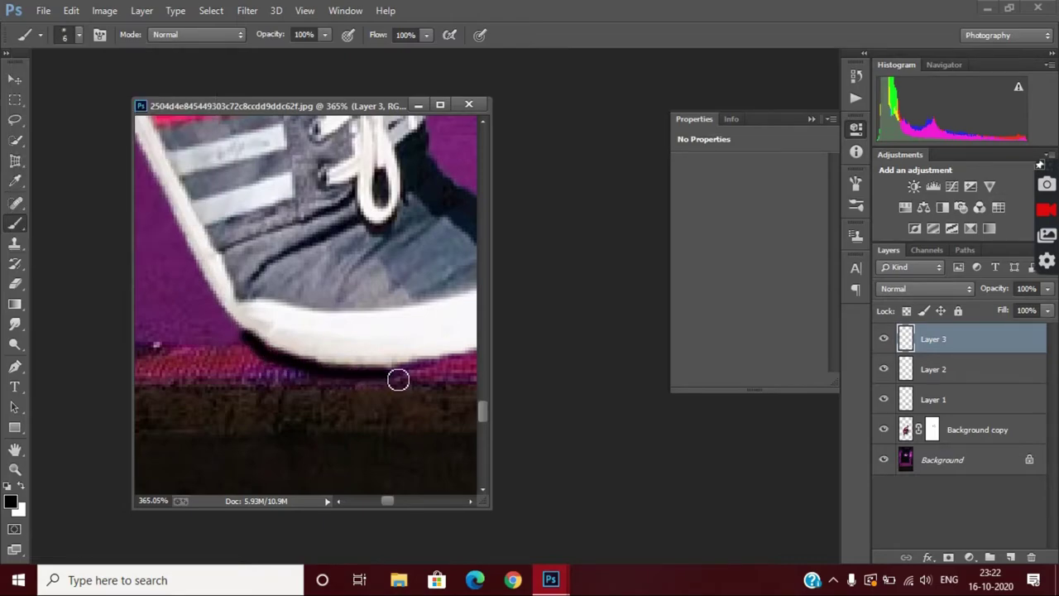
drag(388, 502, 405, 503)
drag(196, 364, 264, 321)
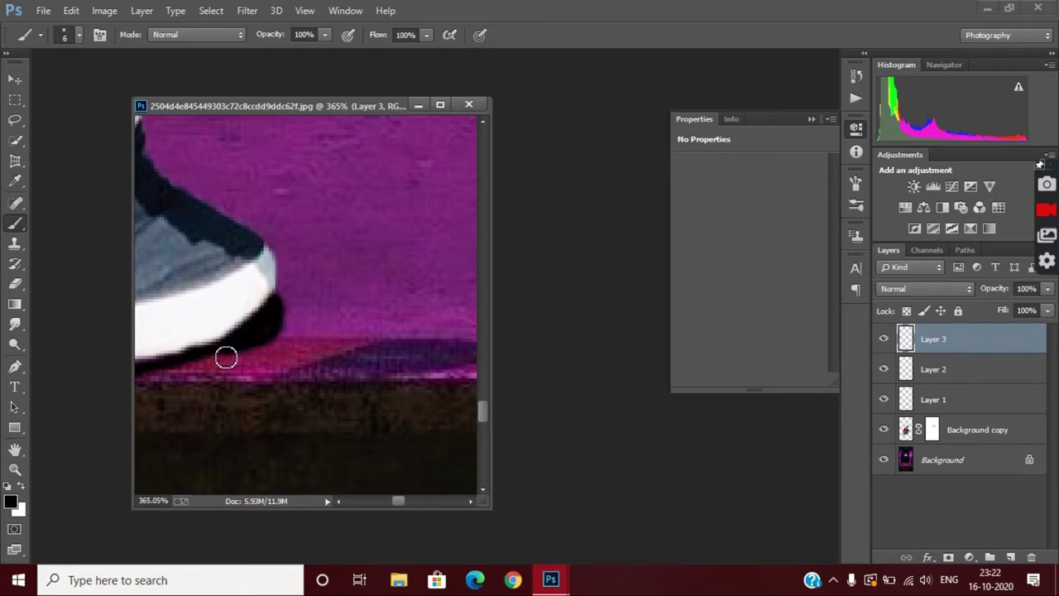
drag(399, 503, 395, 502)
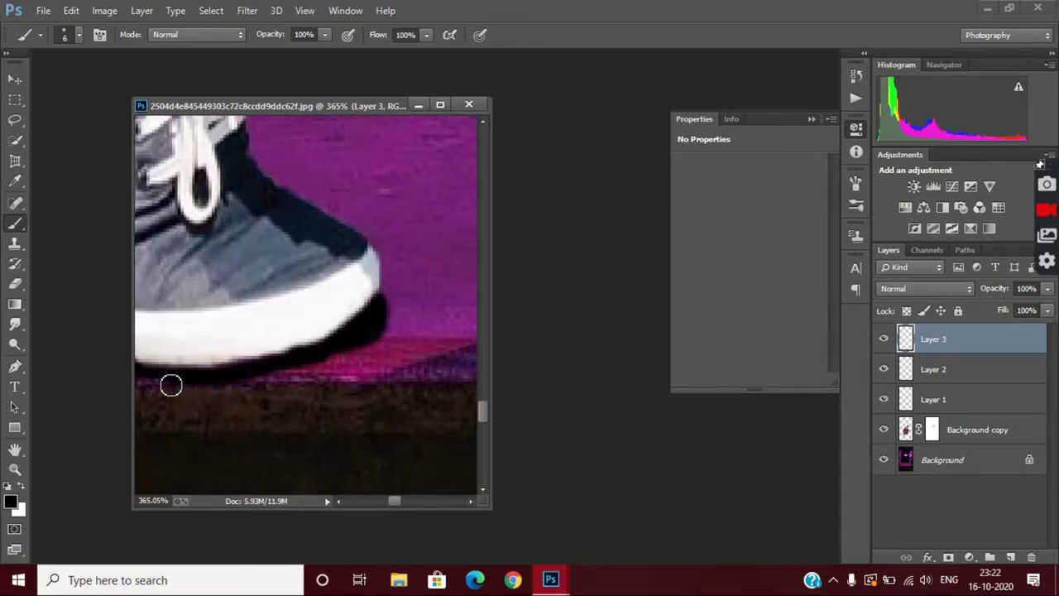
drag(393, 502, 385, 502)
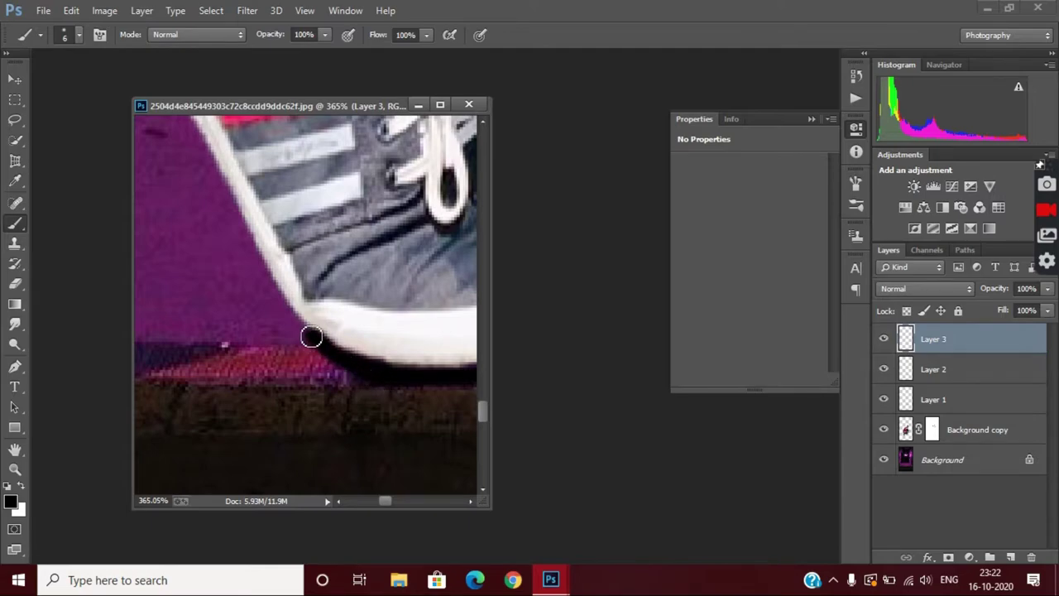
key(ctrl+0)
click(78, 35)
drag(325, 35, 286, 51)
Step: Darken the shadow along the heel and sole, then set the brush opacity to 9%
scroll(303, 392, down, 3)
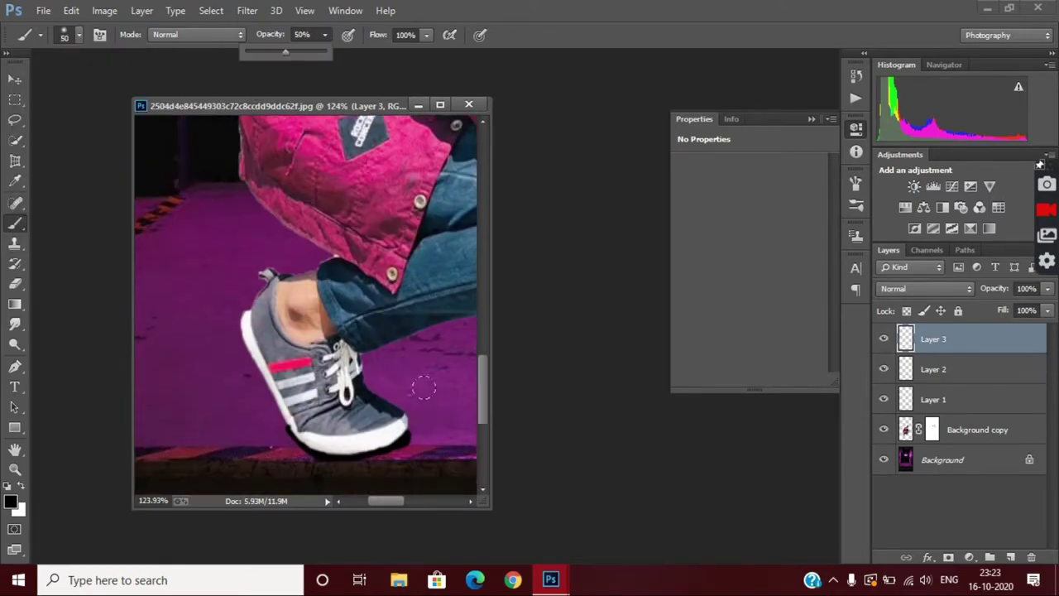
drag(279, 378, 295, 388)
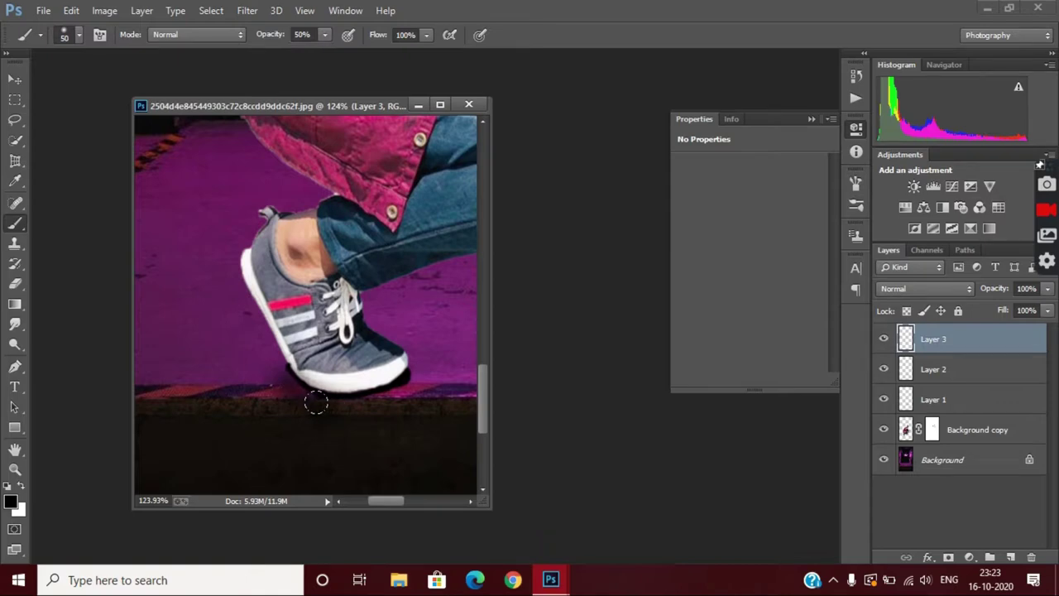
drag(380, 395, 343, 407)
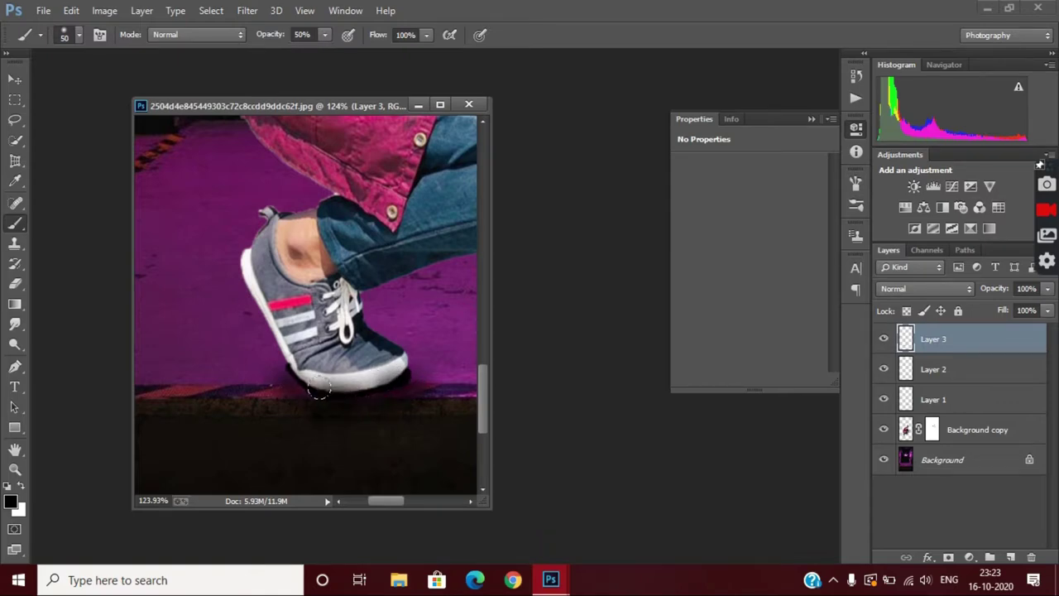
click(78, 35)
click(325, 35)
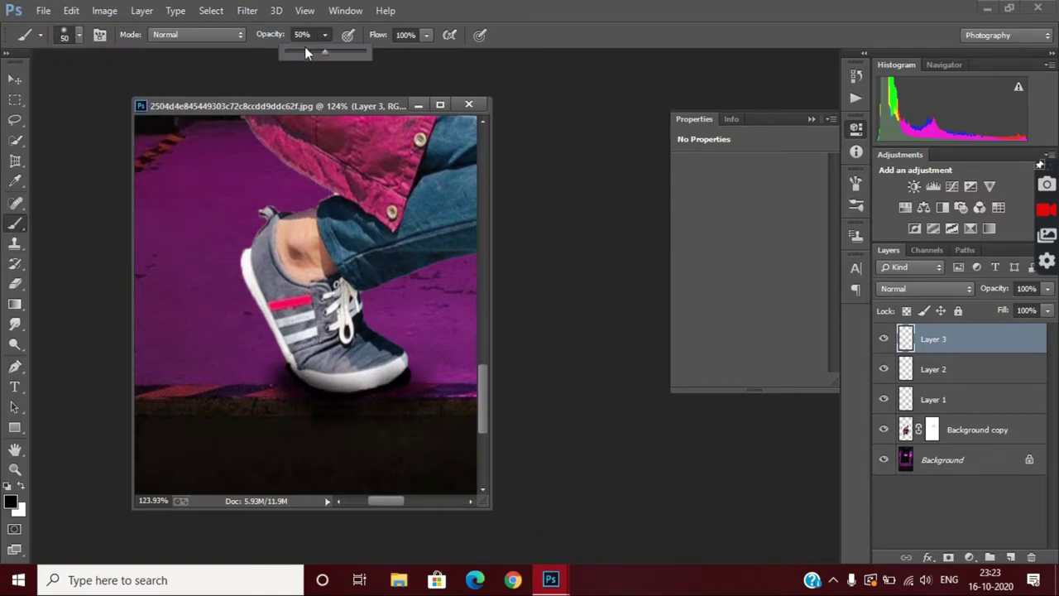
text(9)
key(Return)
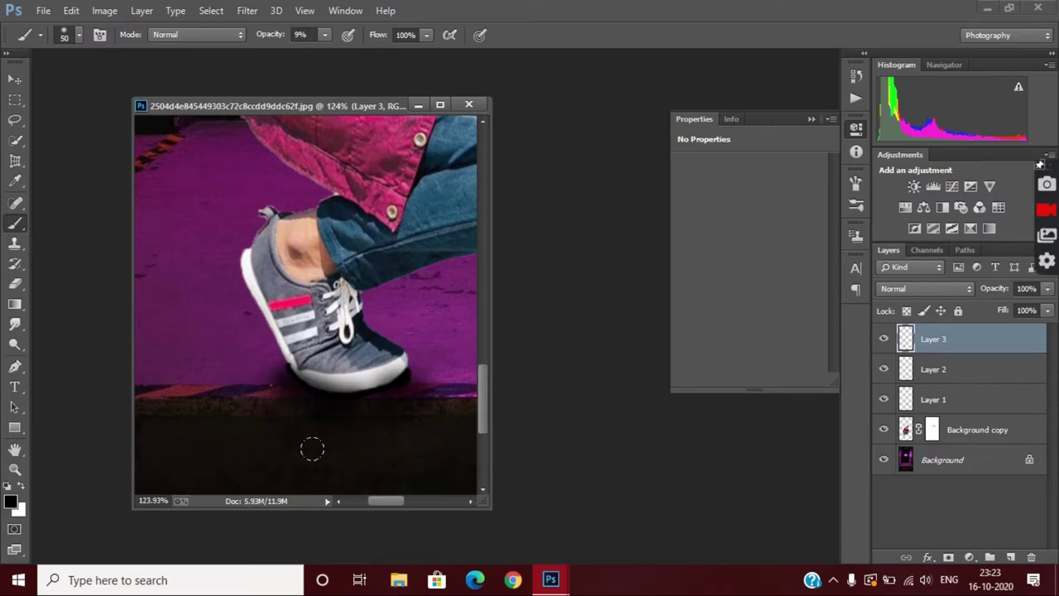
Step: Soften the shoe shadow with a Gaussian Blur of about 6.4 px
scroll(369, 417, up, 2)
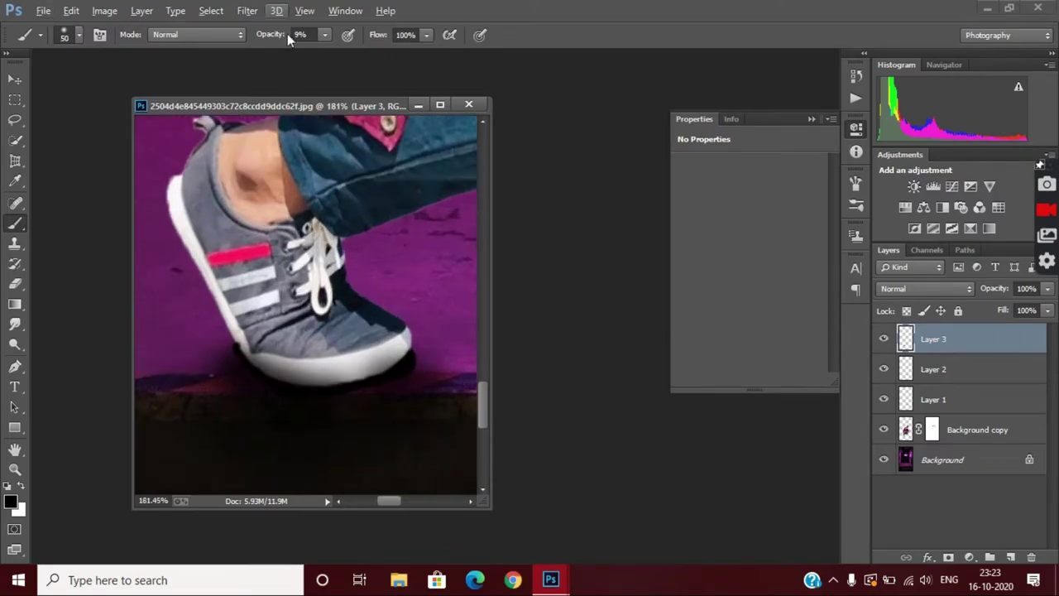
click(247, 10)
click(496, 302)
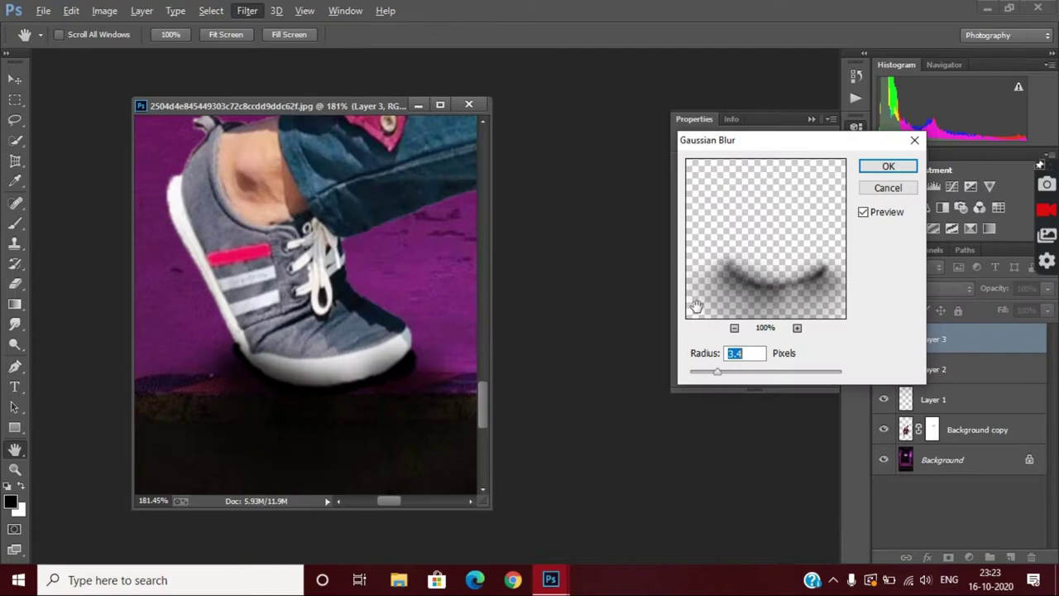
drag(732, 376, 713, 377)
click(887, 166)
key(b)
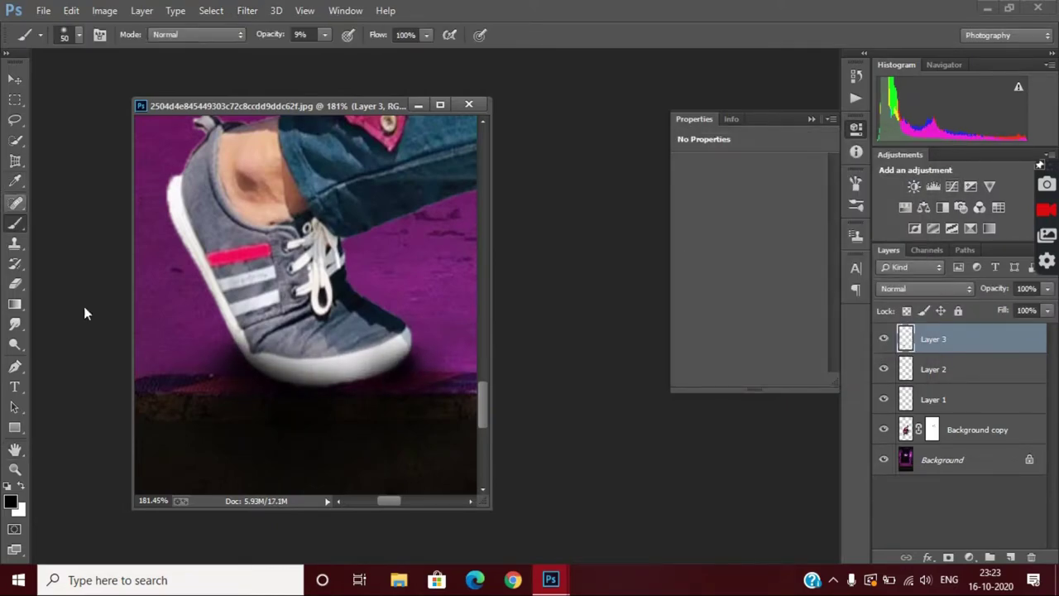
scroll(84, 306, up, 2)
click(78, 35)
Step: Set the brush to 100% opacity and size 6
drag(330, 33, 460, 124)
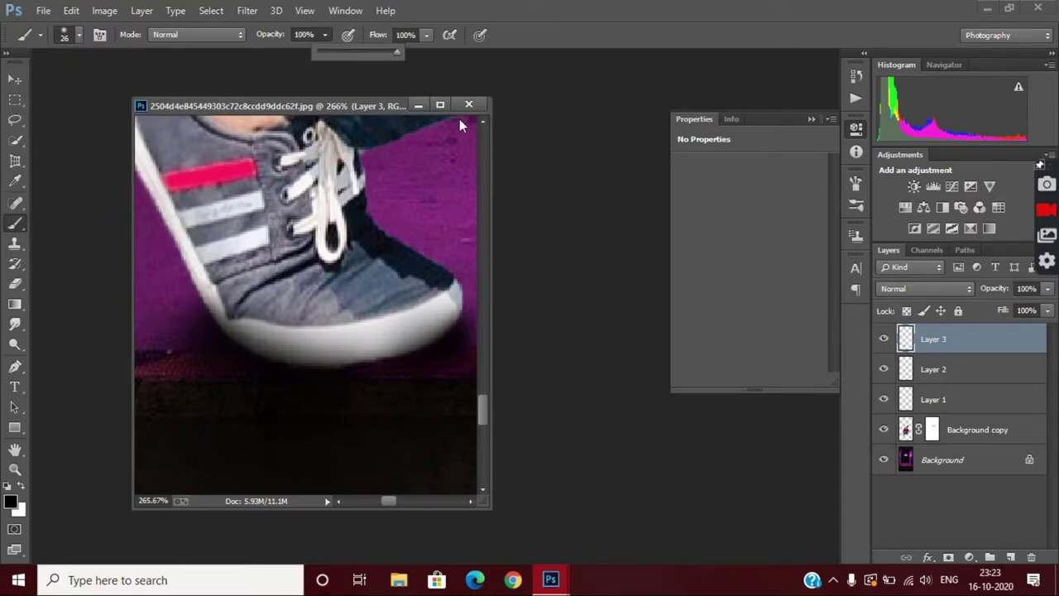
click(78, 35)
double_click(153, 65)
text(6)
key(Return)
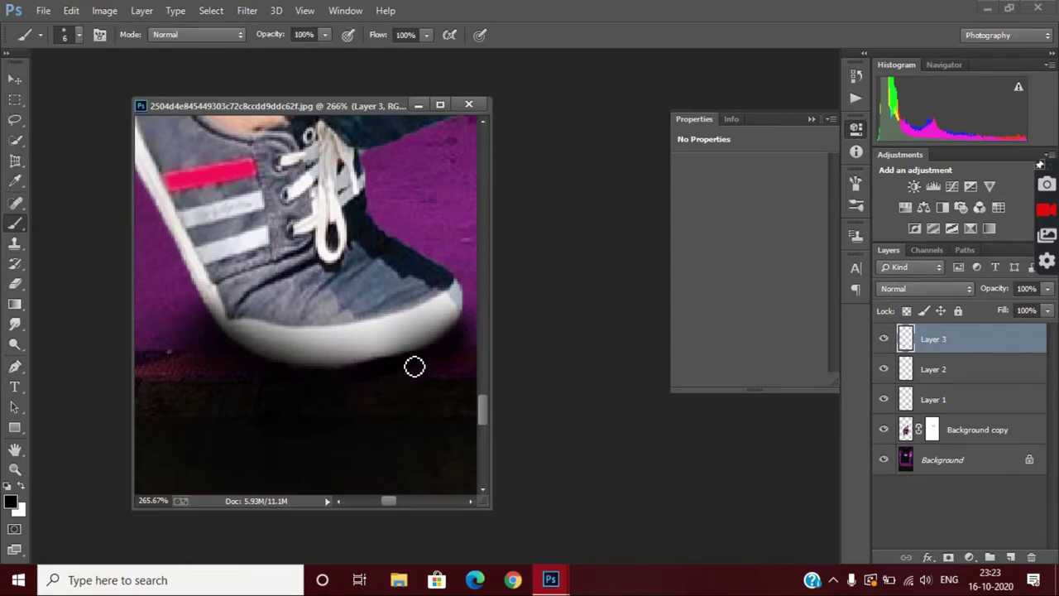
Step: Erase the stray shadow off the shoe toe with the Eraser at 34% opacity
click(15, 282)
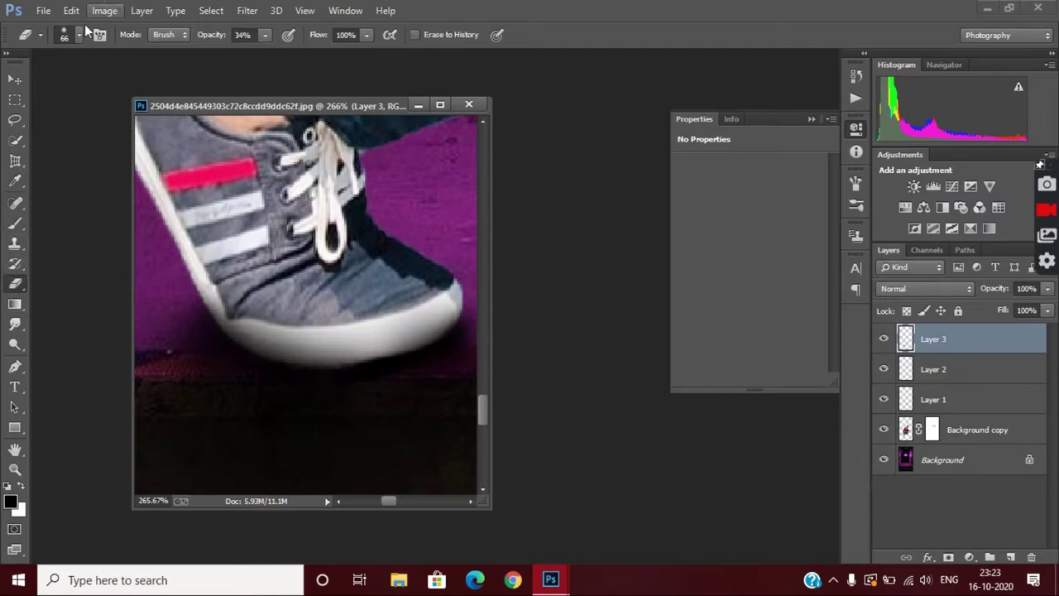
click(79, 35)
click(240, 285)
drag(235, 285, 403, 288)
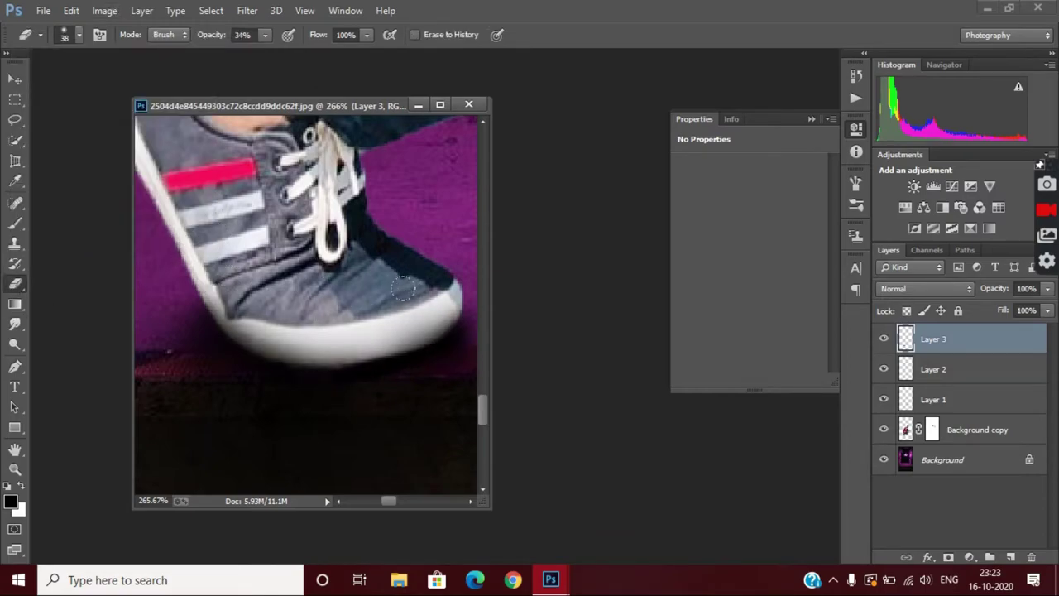
scroll(397, 364, down, 8)
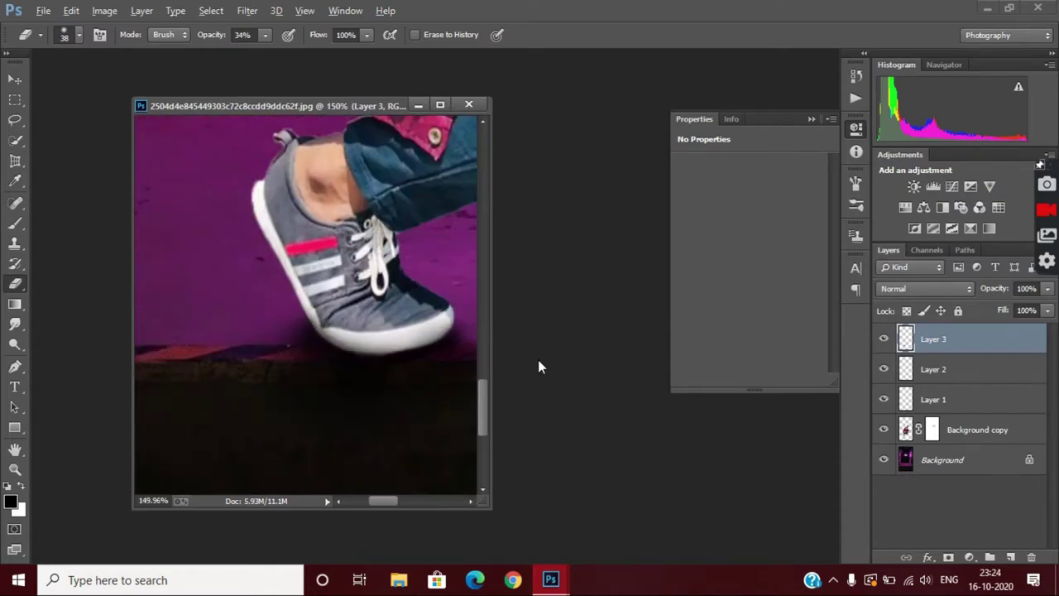
scroll(443, 413, down, 3)
Step: Set Layer 3's opacity to 95%
click(1047, 288)
mouse_move(1040, 308)
mouse_down()
mouse_move(1031, 311)
mouse_move(1043, 308)
mouse_up()
scroll(286, 432, up, 2)
scroll(260, 273, up, 2)
key(b)
scroll(323, 390, down, 4)
scroll(257, 423, down, 1)
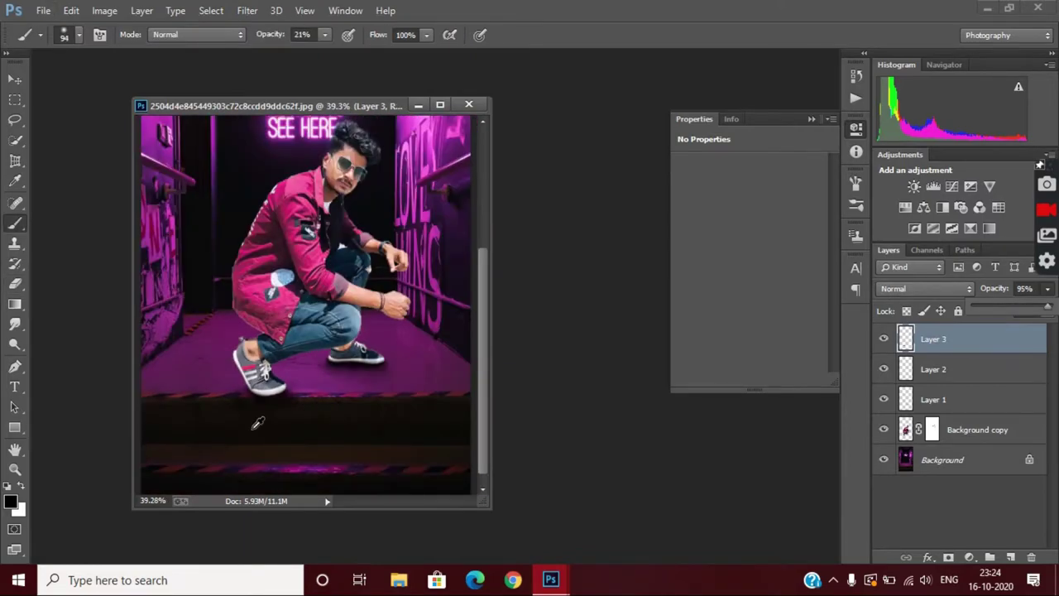
scroll(258, 423, up, 3)
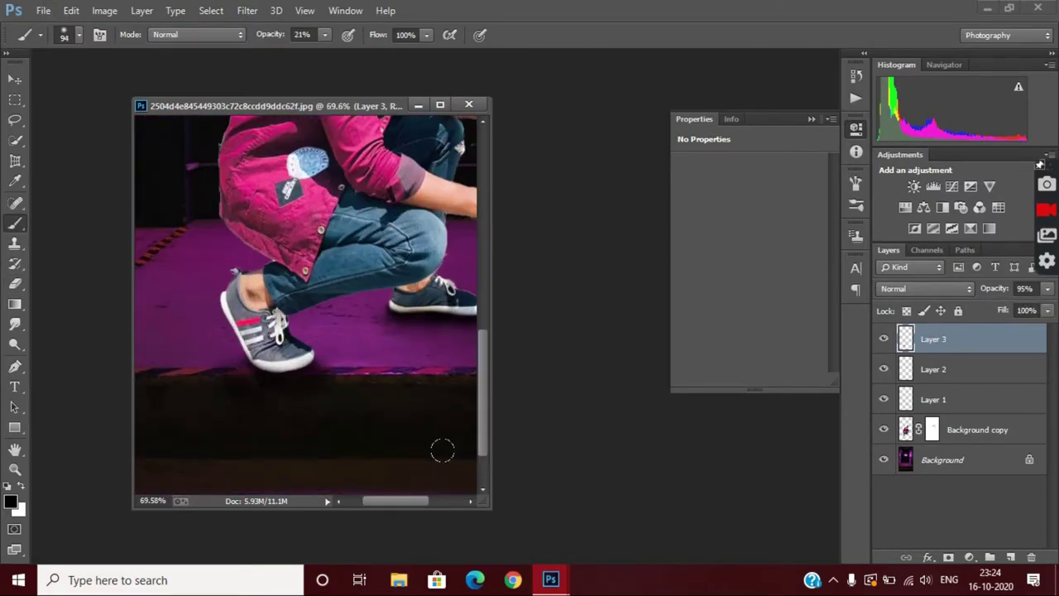
scroll(253, 381, up, 1)
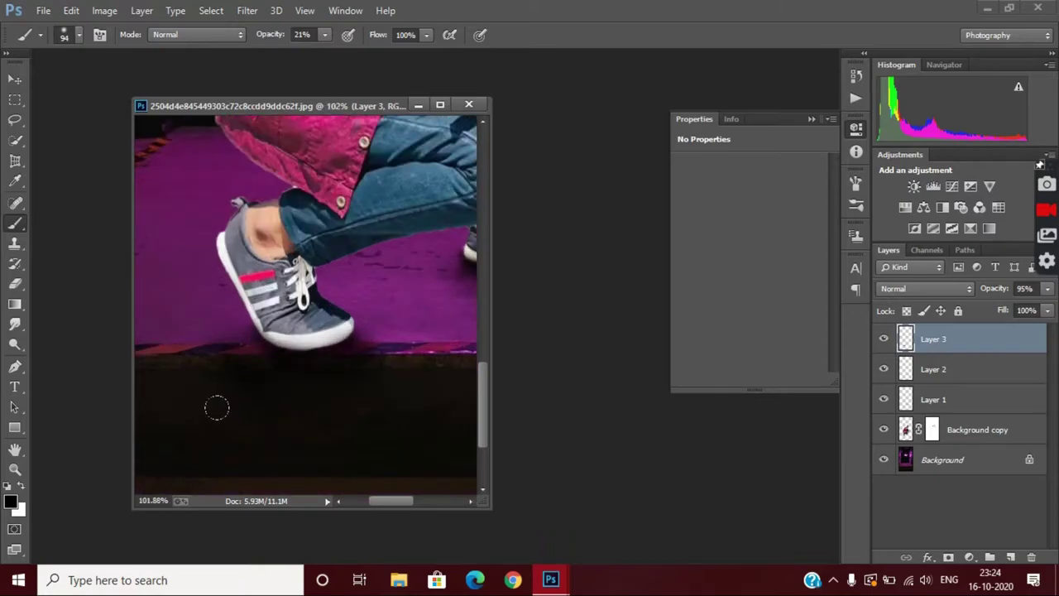
scroll(383, 472, down, 3)
scroll(303, 464, down, 2)
scroll(264, 438, up, 3)
scroll(267, 439, up, 2)
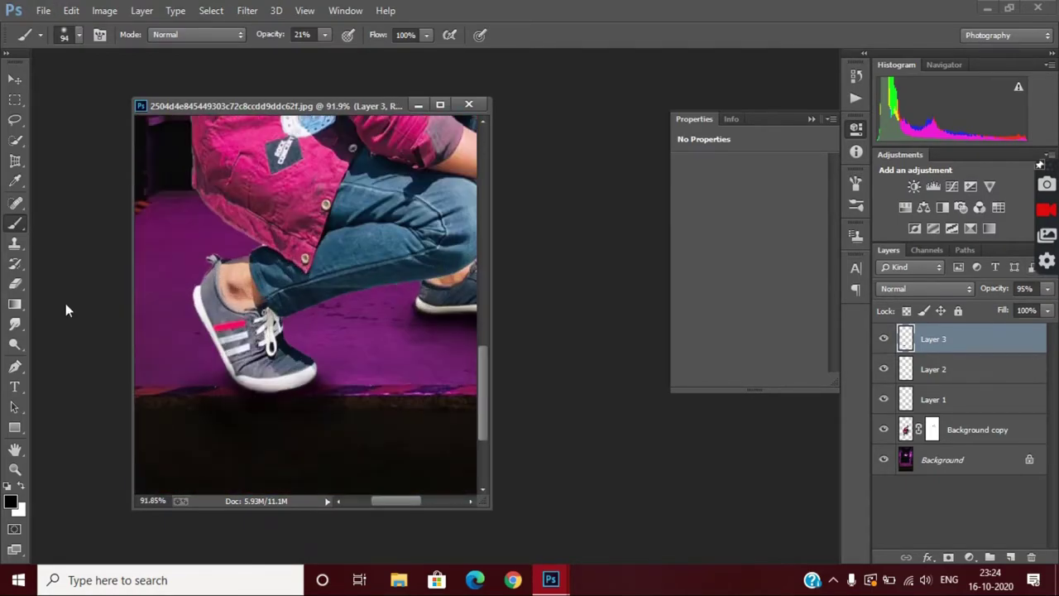
Step: Add a new empty Layer 4 above Layer 3
key(e)
scroll(359, 441, up, 1)
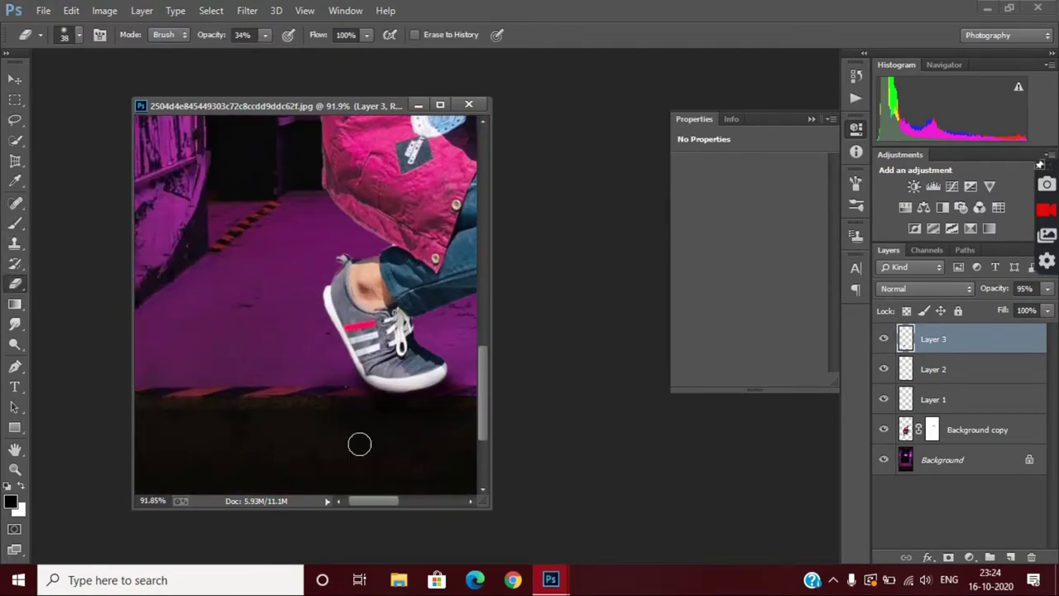
scroll(359, 442, up, 2)
click(1010, 557)
Step: Paint a soft black shadow beneath the left shoe on Layer 4
key(b)
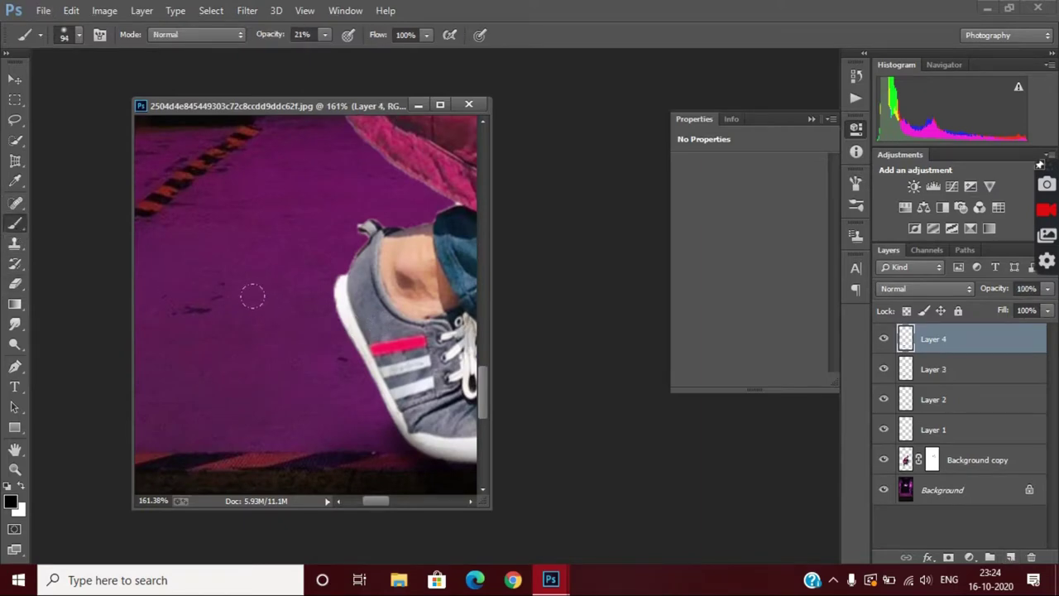
drag(281, 331, 246, 287)
click(66, 35)
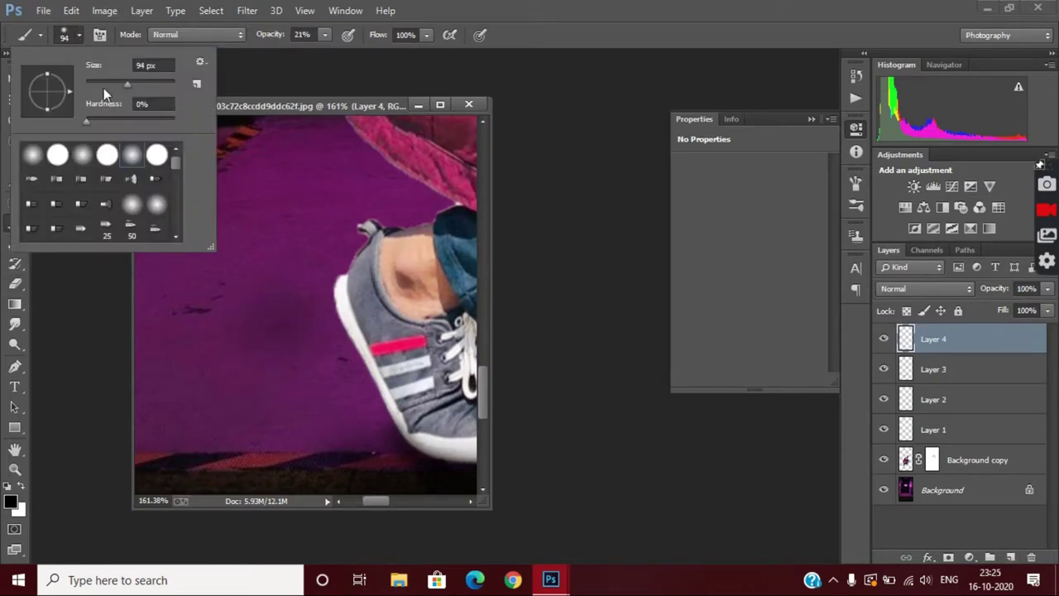
drag(279, 343, 334, 388)
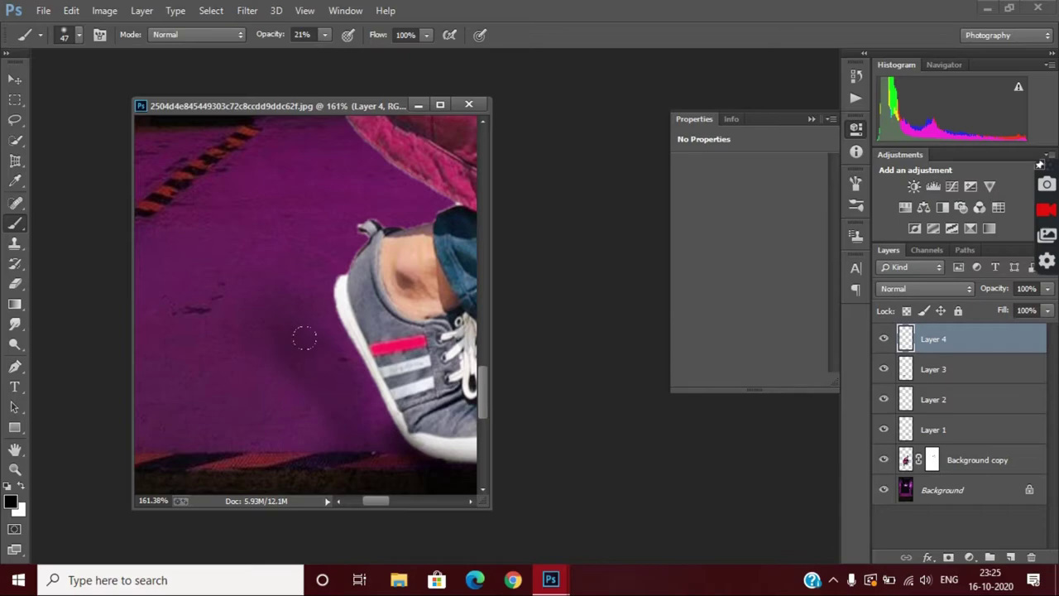
scroll(362, 445, down, 5)
scroll(201, 391, up, 3)
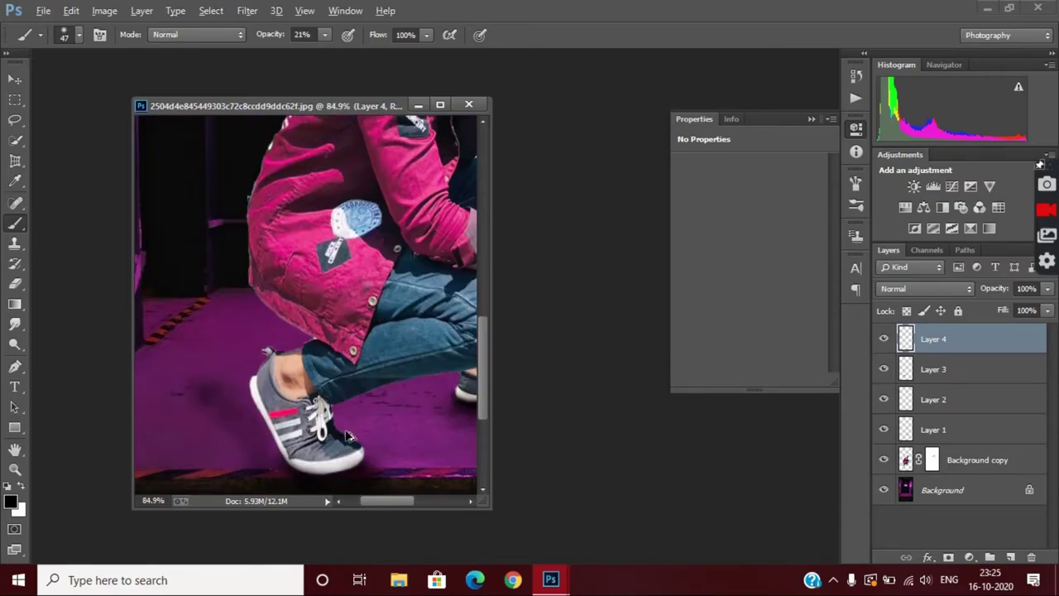
Step: Blur the Layer 4 shadow with a 4 px Gaussian Blur and set the layer to 87% opacity
click(246, 10)
mouse_move(340, 196)
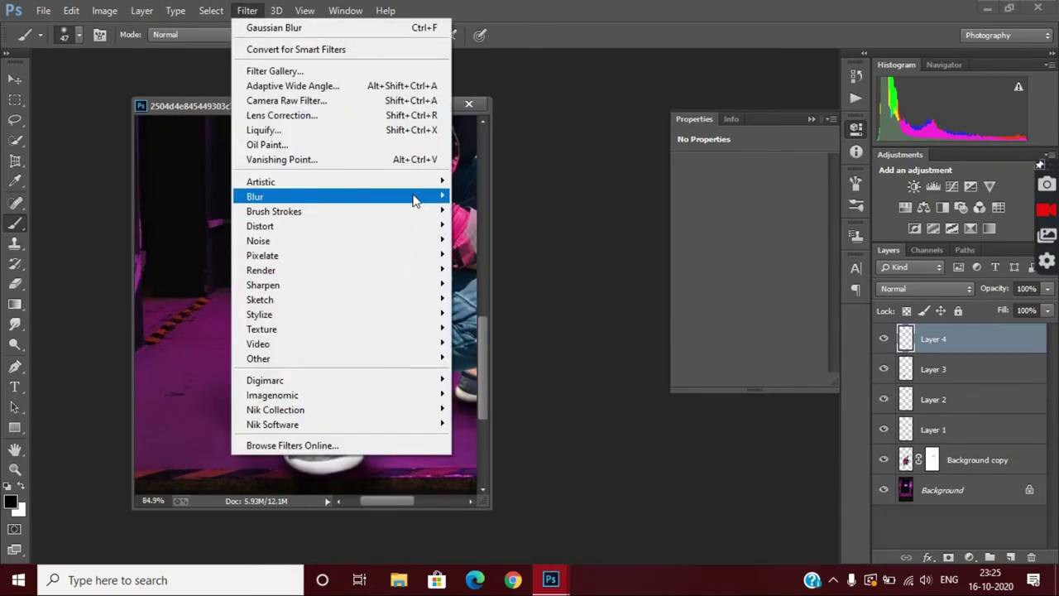
click(570, 305)
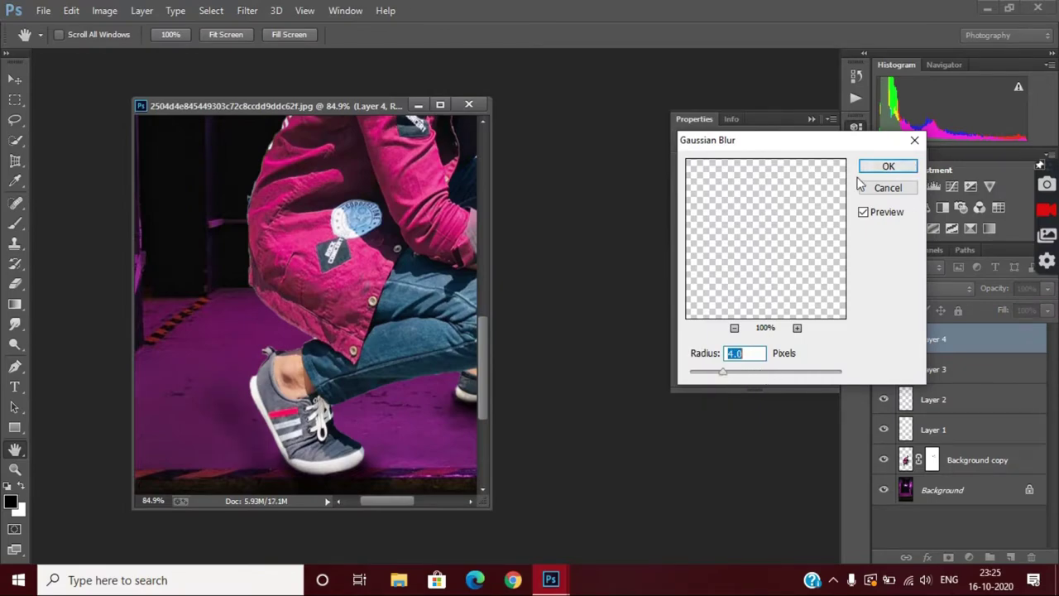
key(Return)
scroll(311, 304, down, 3)
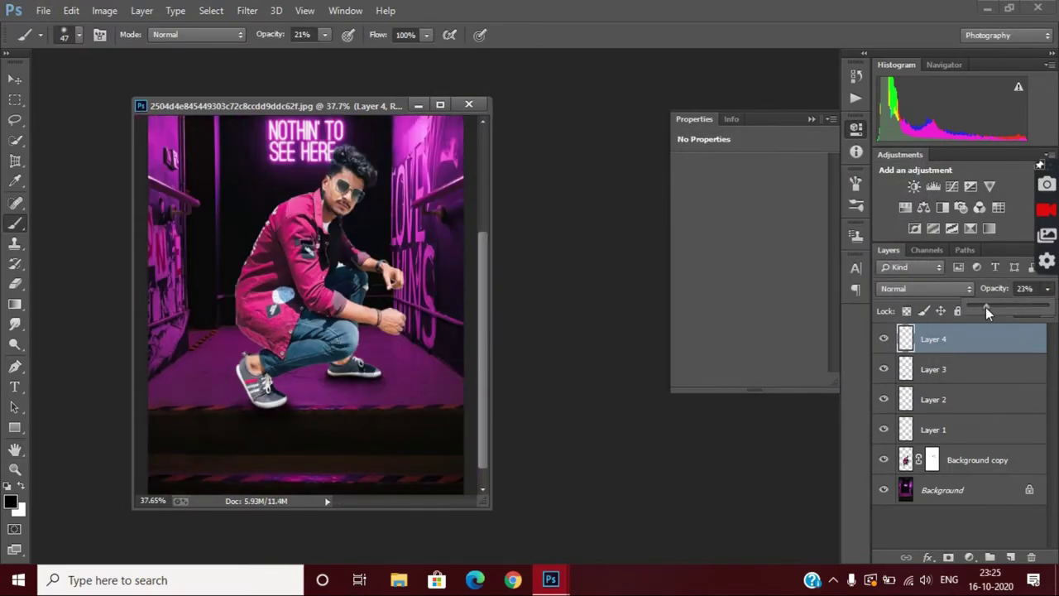
drag(1037, 314, 1041, 315)
Step: Lower Layer 3's opacity to 75%
scroll(207, 402, up, 5)
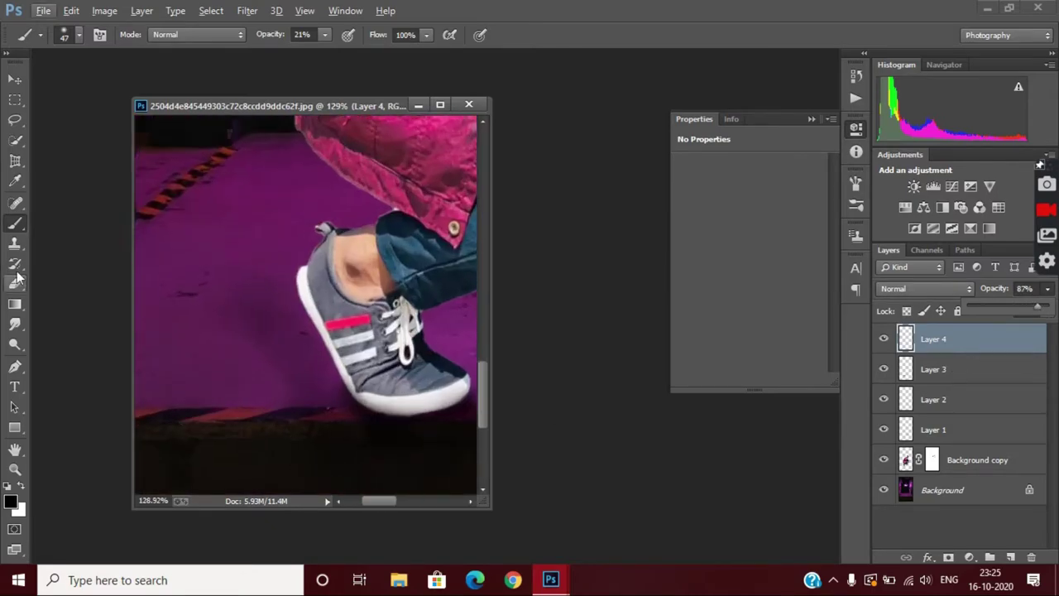
click(313, 374)
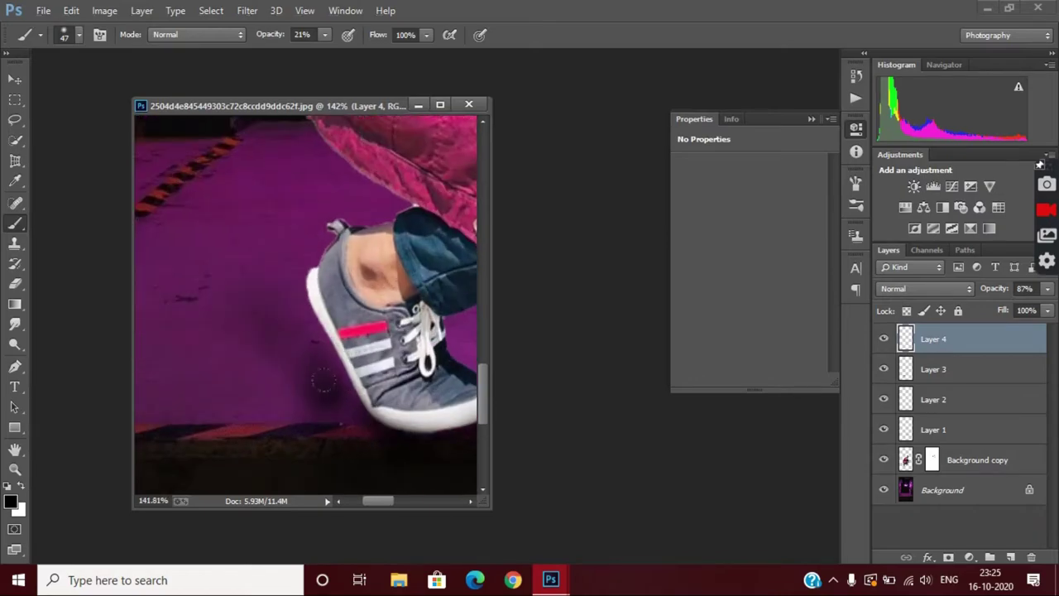
scroll(377, 411, down, 5)
scroll(273, 409, up, 3)
scroll(246, 409, up, 3)
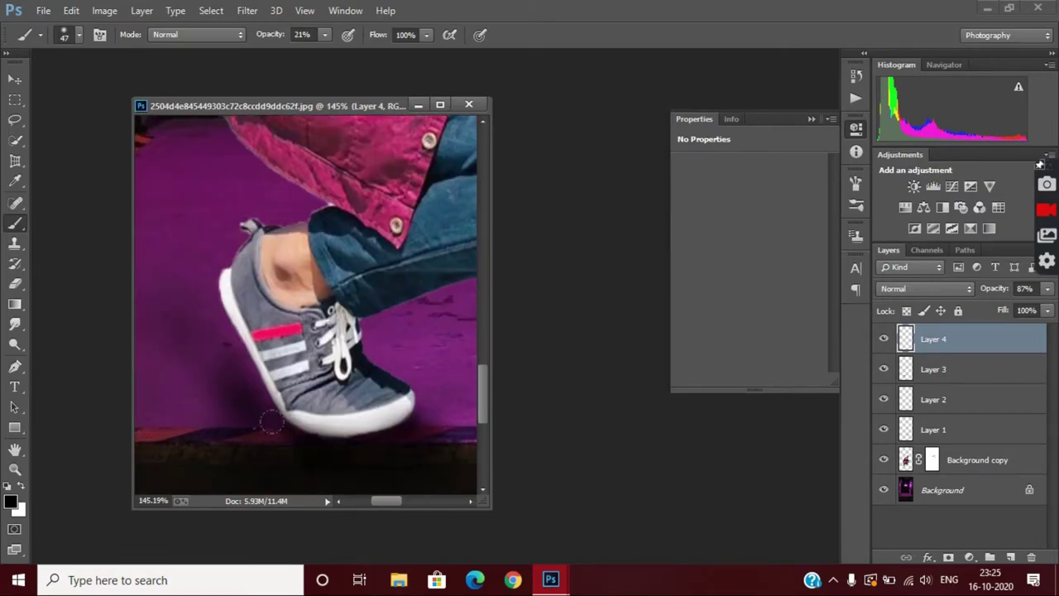
scroll(263, 417, down, 2)
scroll(260, 414, down, 2)
scroll(448, 454, down, 1)
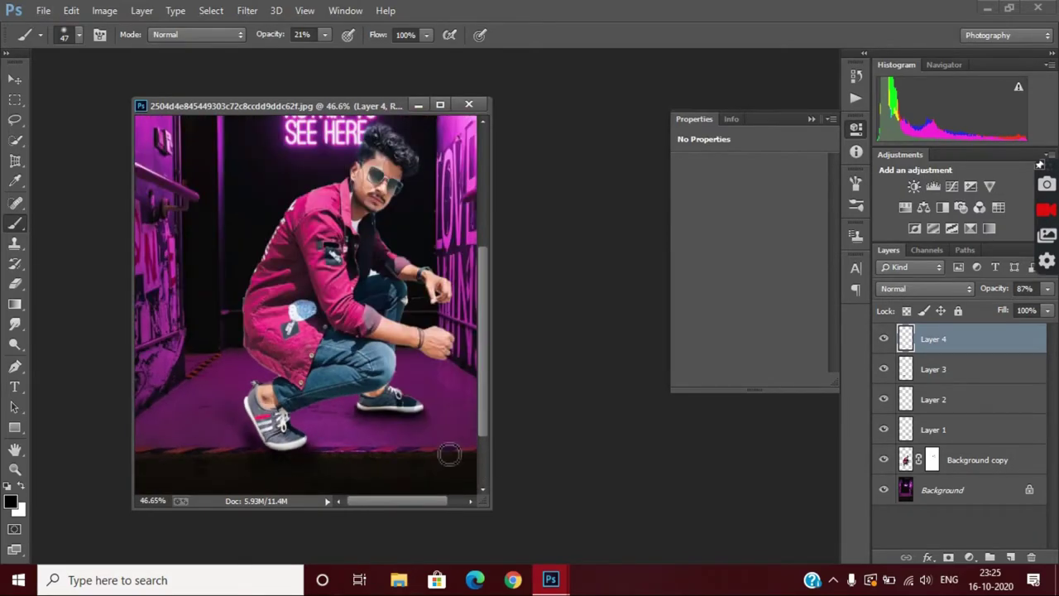
scroll(273, 413, up, 3)
scroll(265, 422, down, 1)
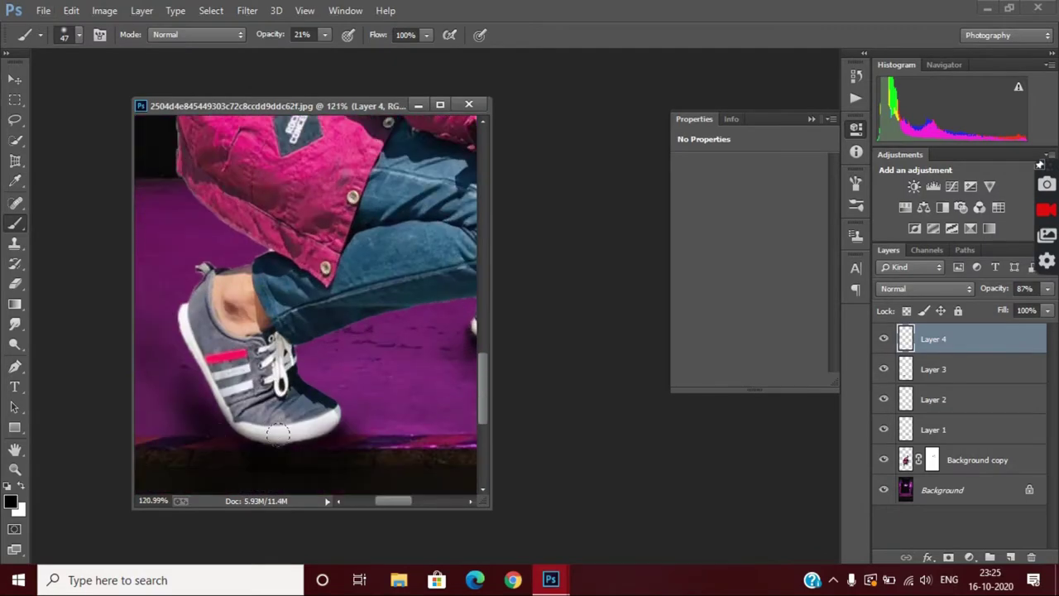
scroll(352, 446, down, 4)
scroll(378, 449, up, 2)
scroll(378, 449, up, 1)
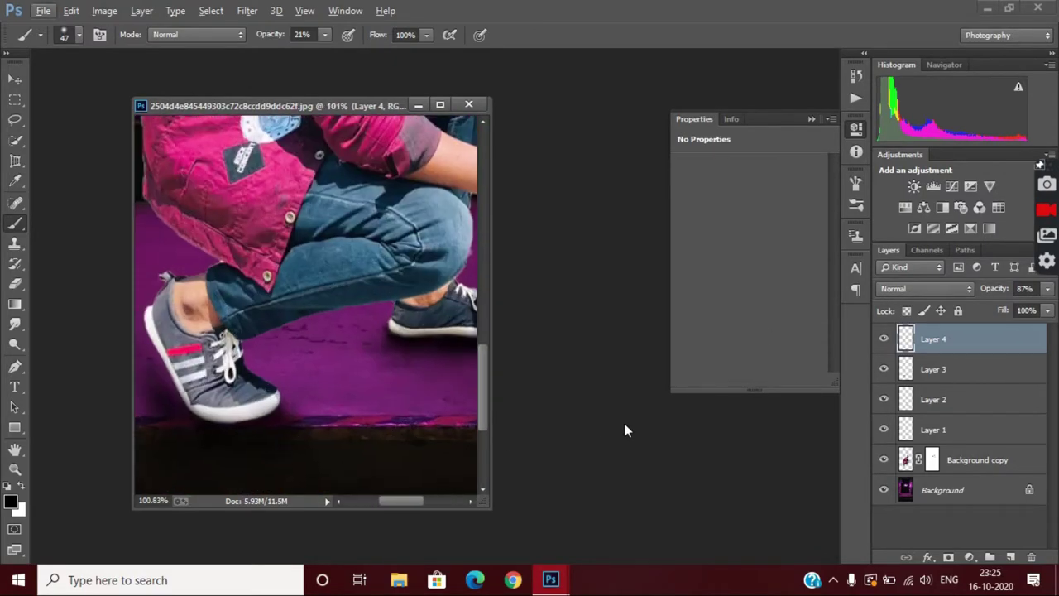
click(916, 371)
mouse_move(1047, 288)
mouse_down()
mouse_move(1033, 310)
mouse_move(1012, 315)
mouse_up()
Step: Lower Layer 4's opacity to 43%
click(988, 347)
scroll(323, 397, down, 3)
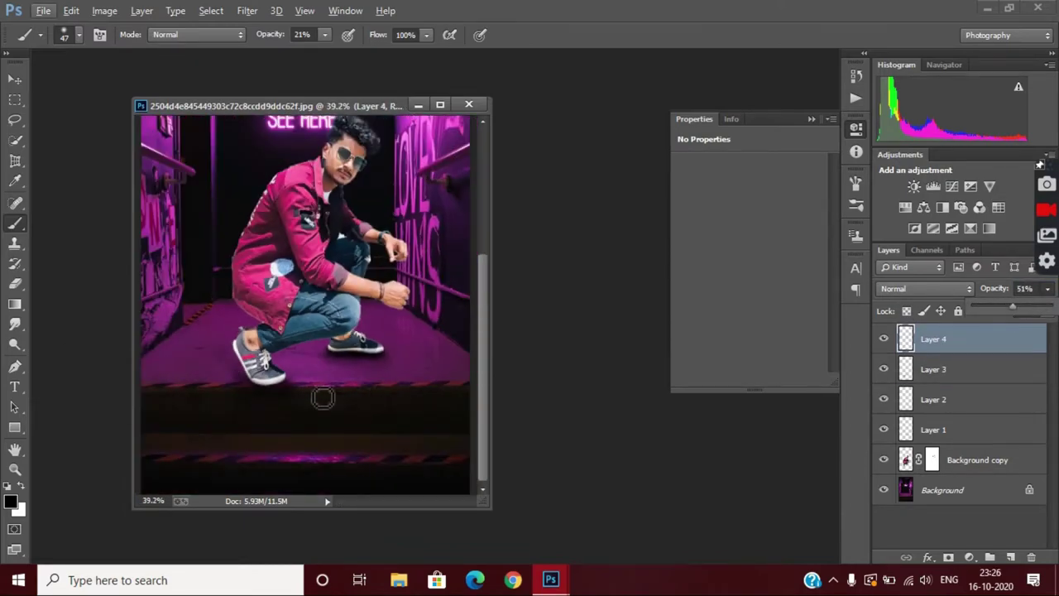
scroll(322, 397, up, 2)
scroll(261, 345, down, 3)
scroll(260, 345, down, 1)
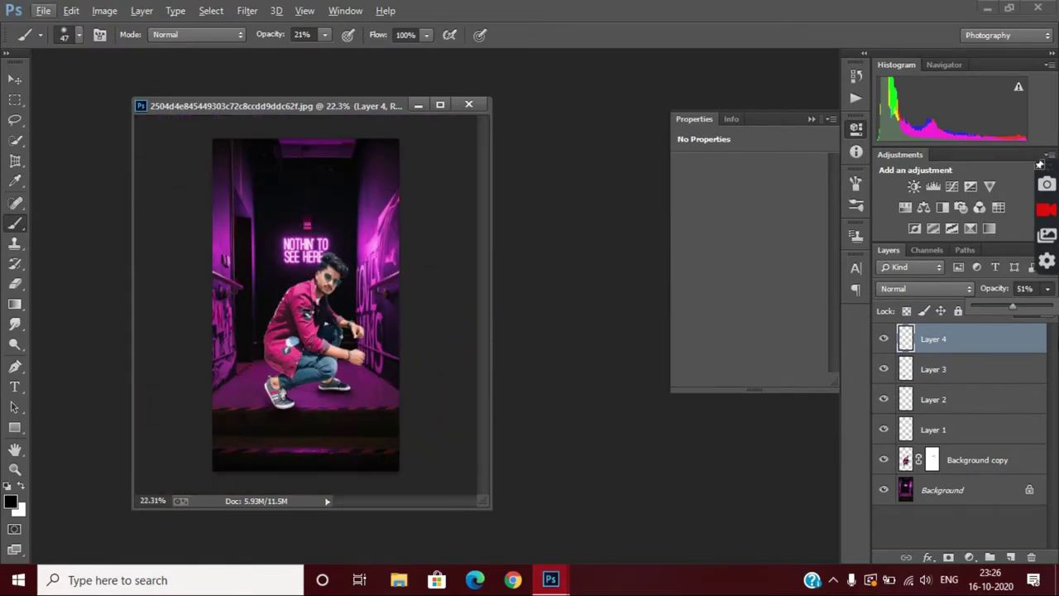
drag(1011, 307, 976, 310)
scroll(318, 436, up, 3)
scroll(229, 348, up, 2)
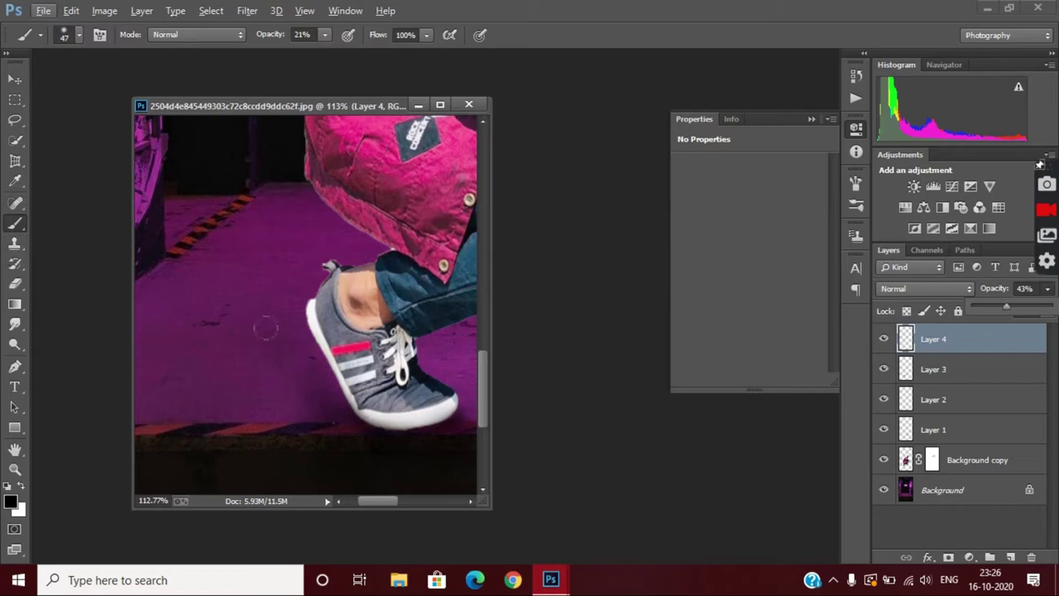
Step: Enlarge the brush to size 71
click(79, 33)
drag(97, 77, 116, 77)
key(Return)
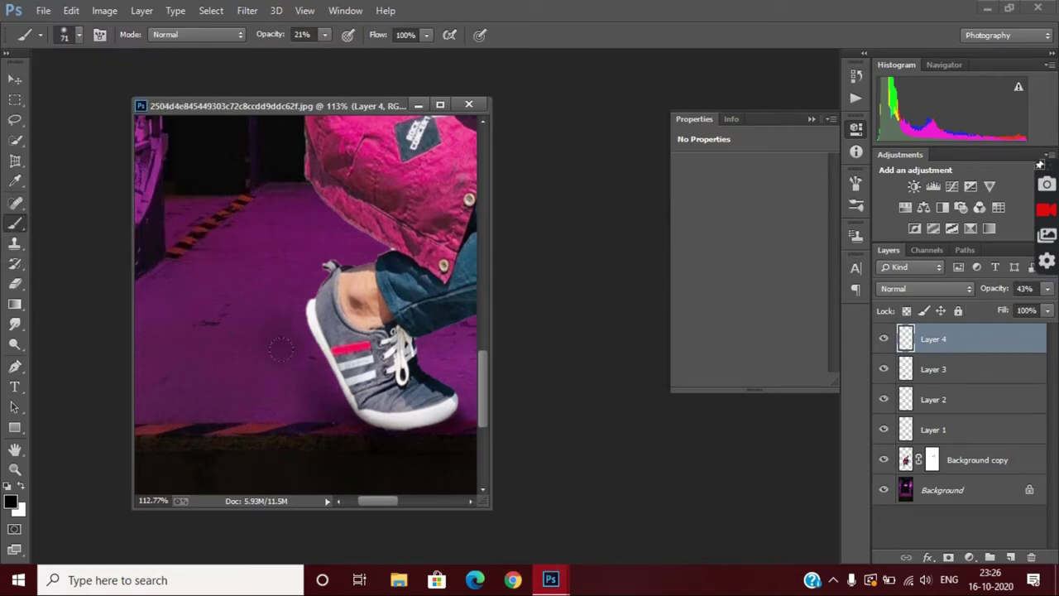
scroll(281, 350, down, 4)
scroll(327, 390, up, 2)
scroll(201, 364, up, 1)
scroll(317, 413, down, 3)
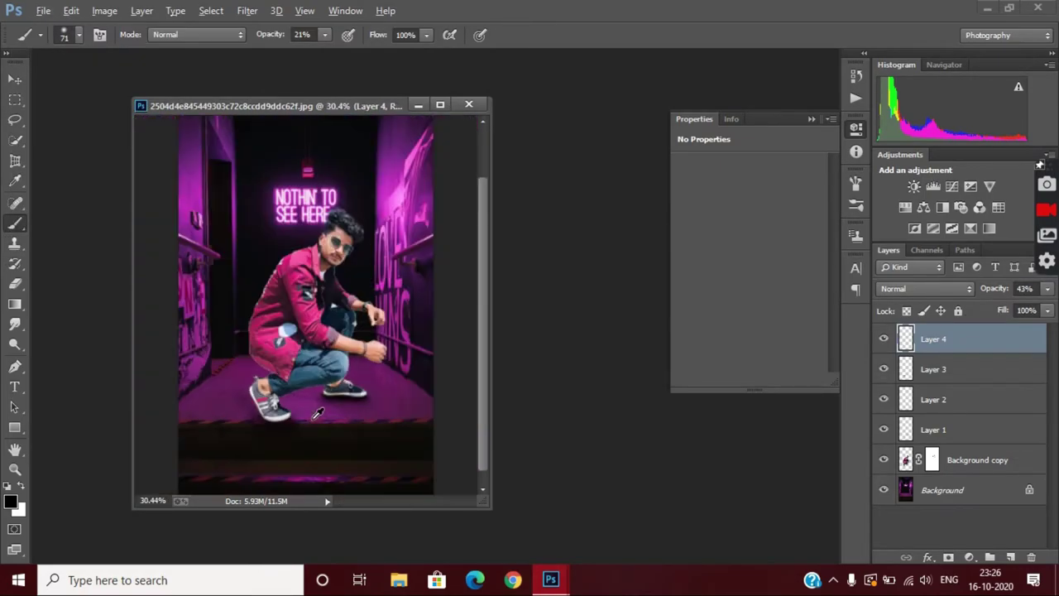
scroll(324, 430, up, 1)
scroll(341, 453, down, 1)
scroll(341, 357, down, 1)
Step: Apply a roughly 7 px Tilt-Shift blur to the Background, with the focus band moved up toward the man
scroll(340, 358, down, 1)
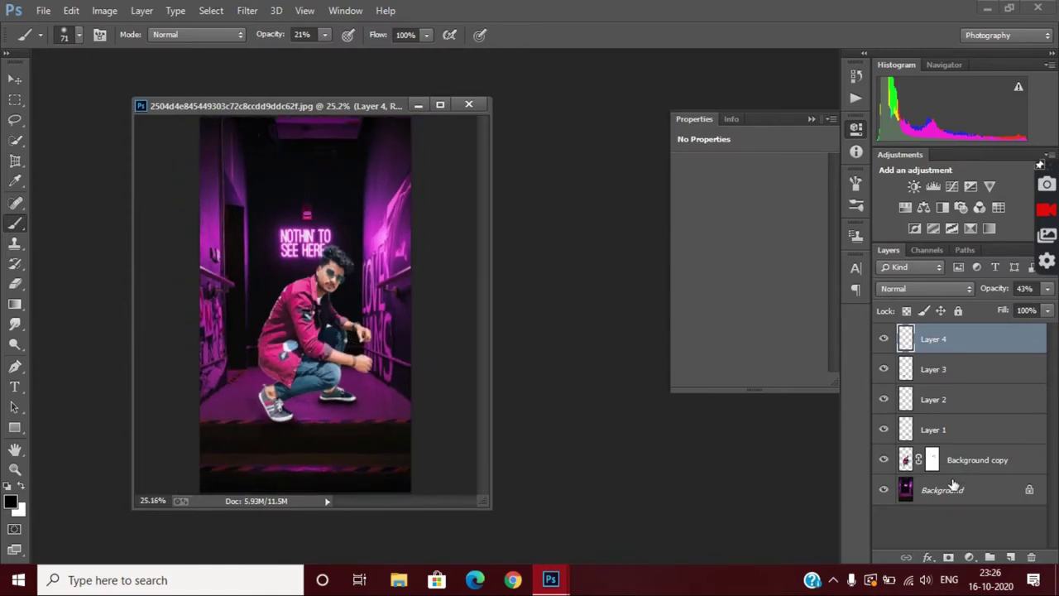
click(951, 488)
click(247, 10)
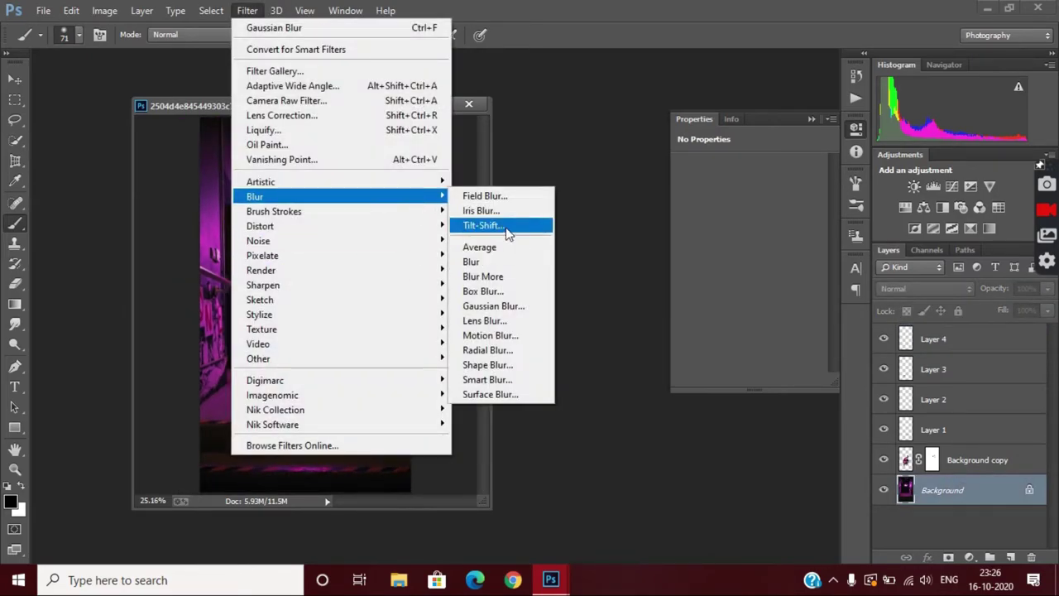
click(508, 226)
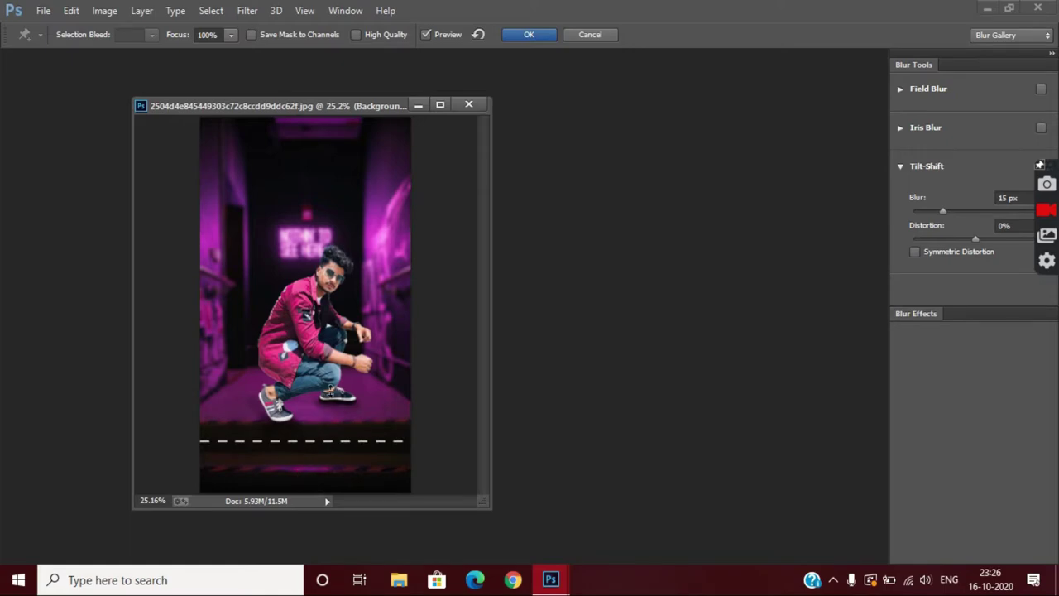
drag(329, 392, 338, 371)
drag(969, 211, 939, 223)
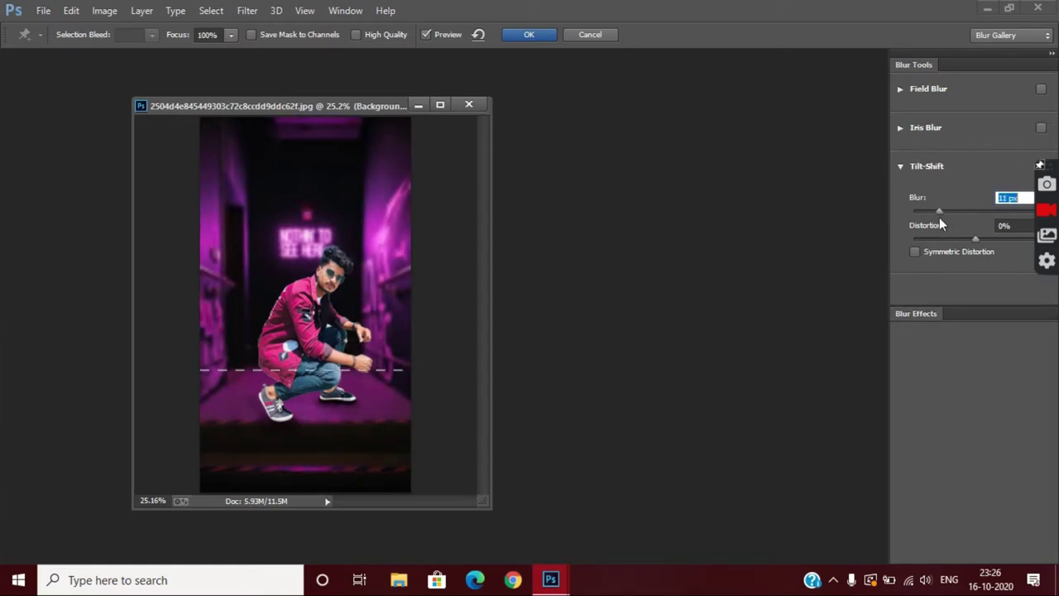
click(528, 35)
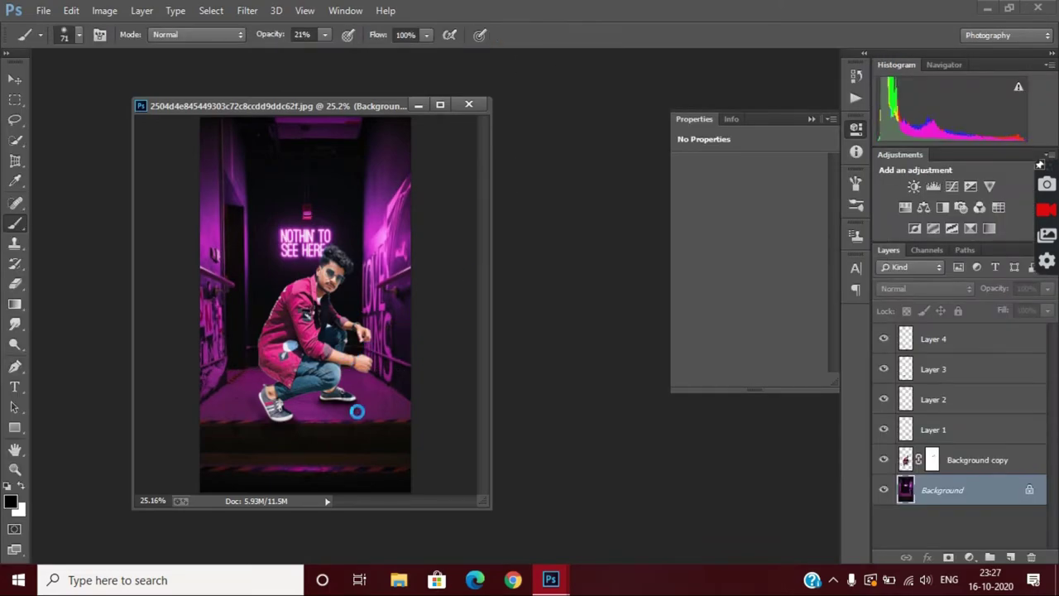
scroll(278, 426, up, 5)
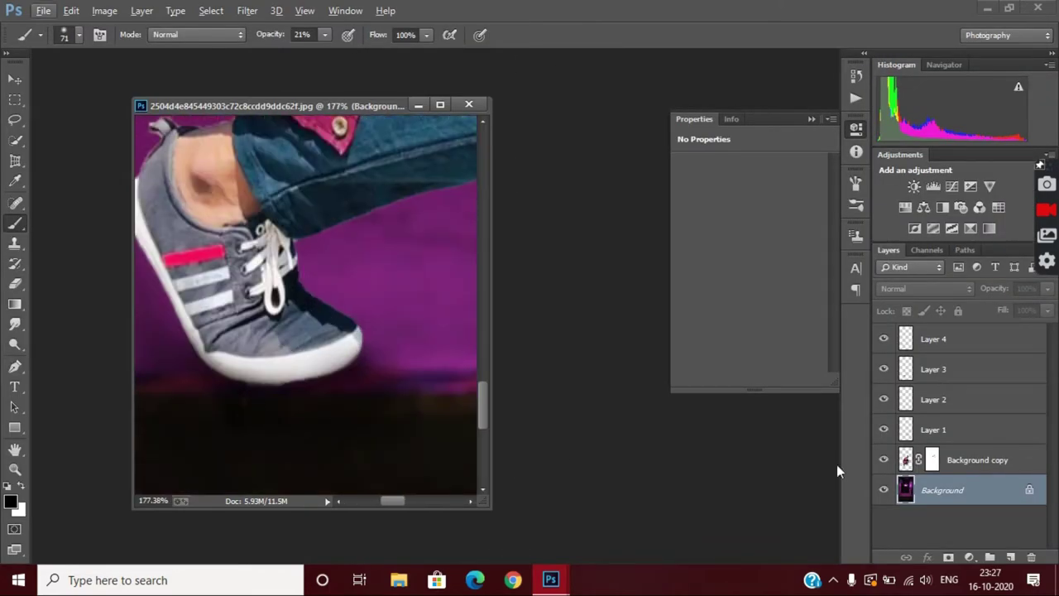
Step: On a new Layer 5 above Background, paint a dark shadow under the shoes with a small 61%-opacity brush
click(1009, 557)
scroll(149, 277, up, 2)
click(64, 35)
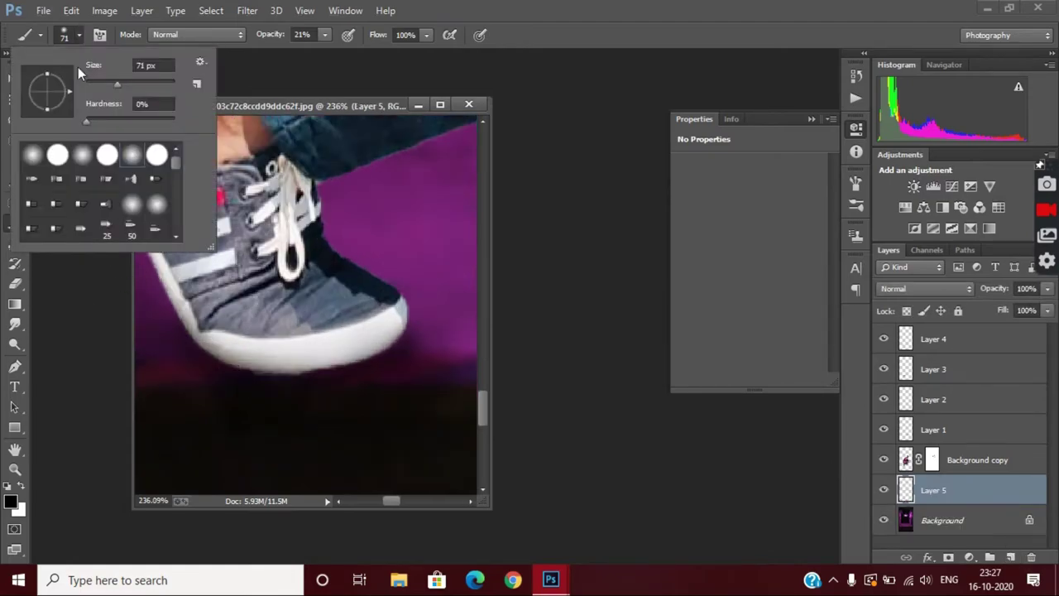
drag(117, 84, 86, 83)
drag(325, 34, 357, 56)
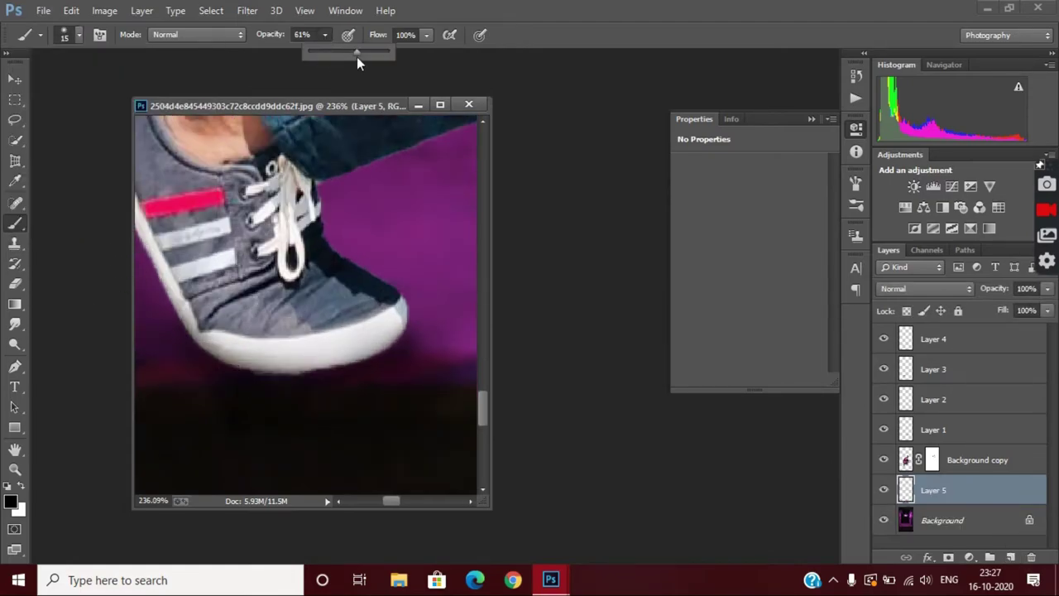
click(221, 364)
drag(288, 385, 417, 336)
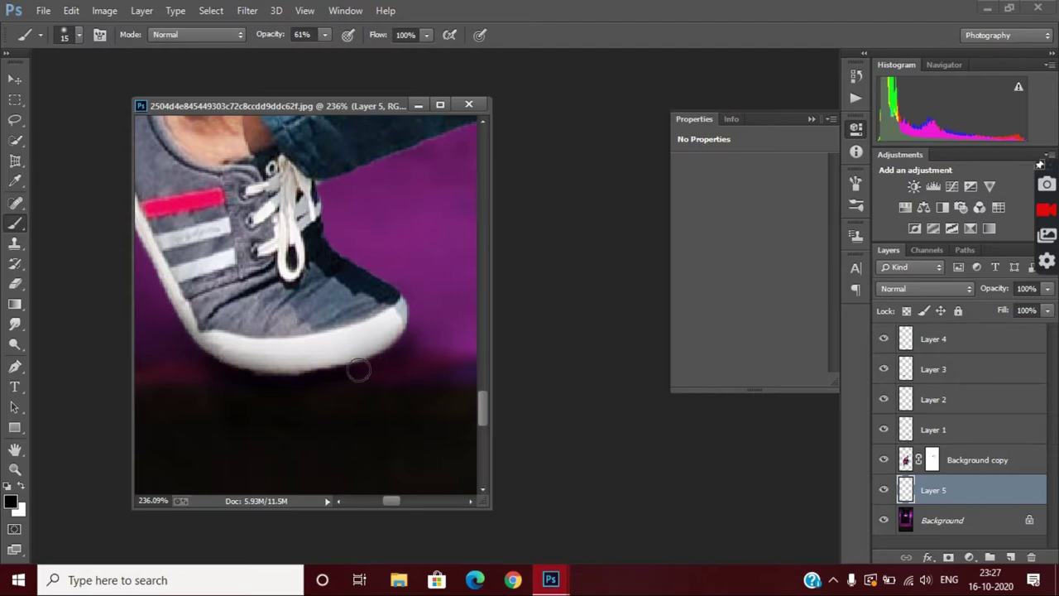
scroll(429, 392, down, 5)
scroll(429, 392, down, 1)
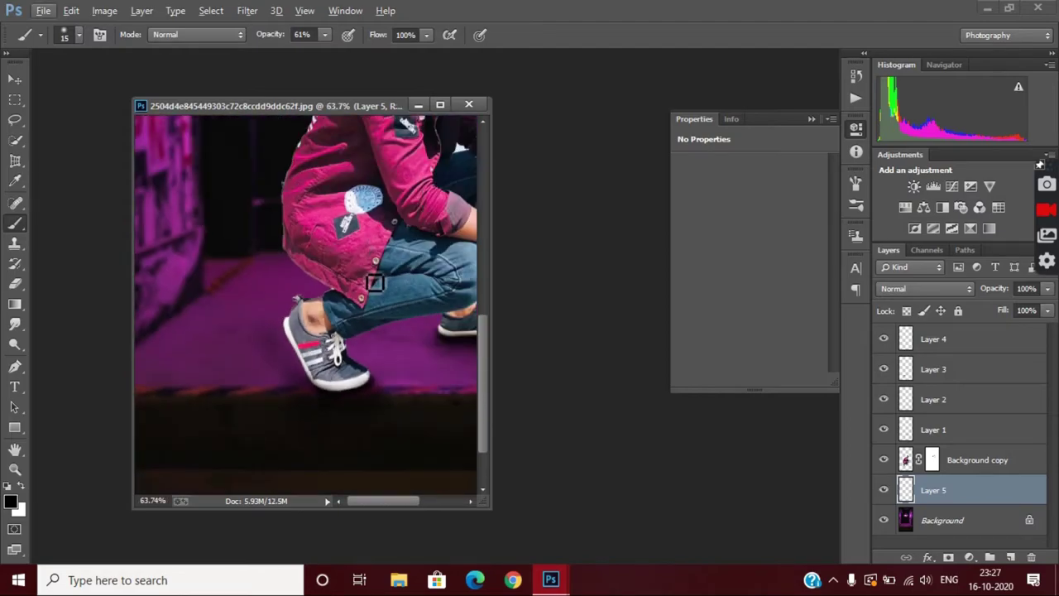
Step: Soften the Layer 5 shadow with a Gaussian Blur
click(246, 10)
click(484, 306)
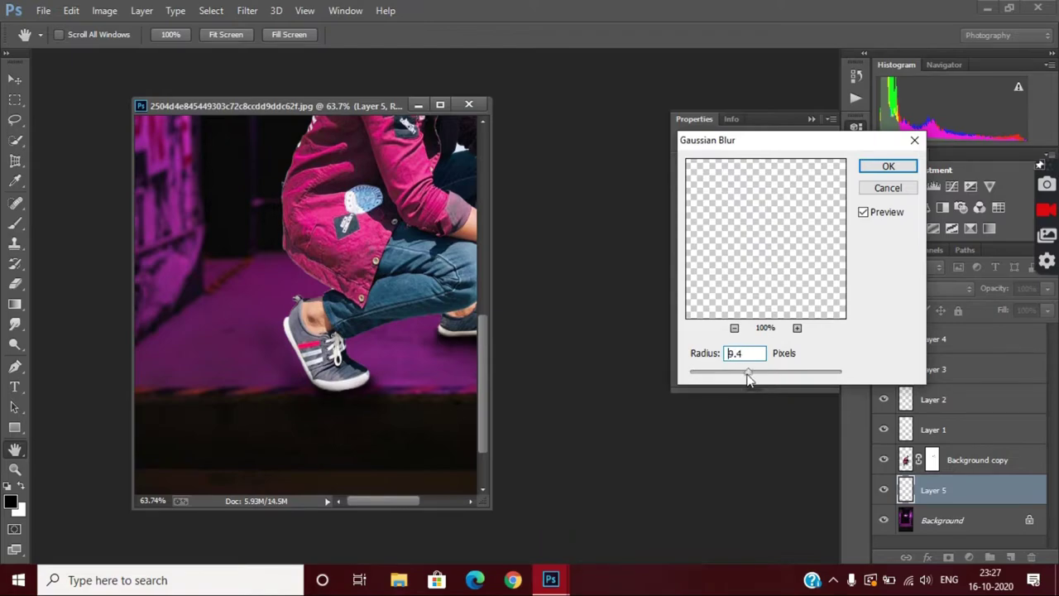
click(887, 165)
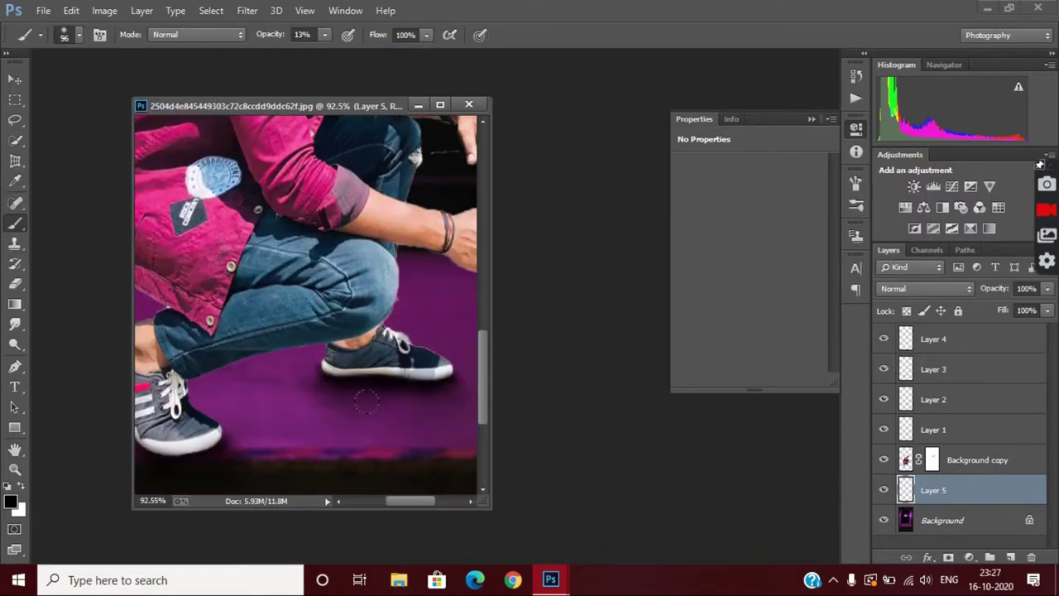
scroll(382, 464, down, 2)
scroll(382, 464, down, 1)
scroll(372, 456, up, 2)
scroll(413, 471, down, 2)
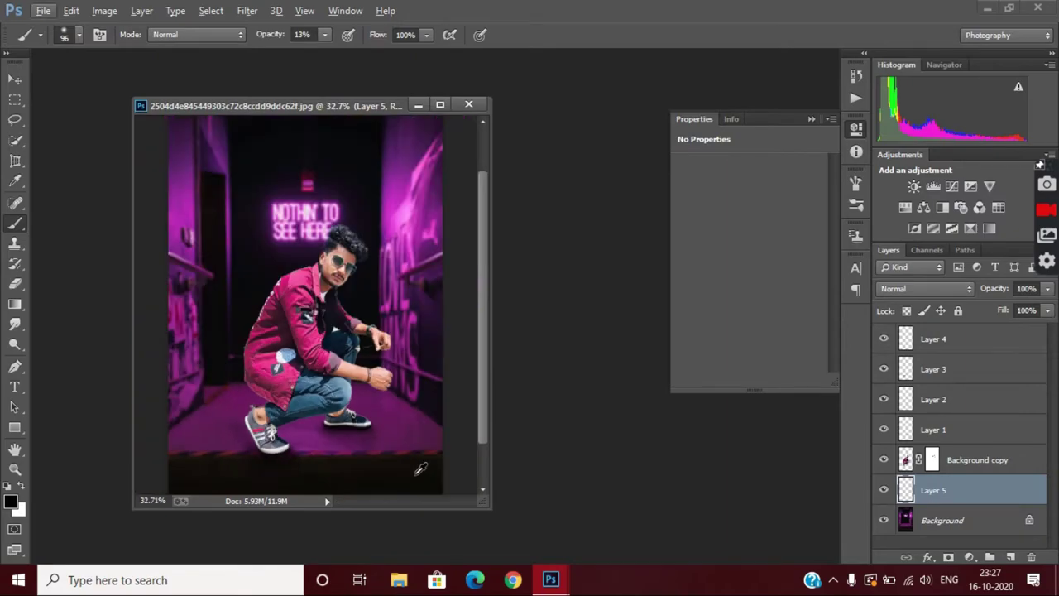
Step: Shift the man's midtones along Magenta–Green with a Color Balance layer, then merge it down
click(955, 464)
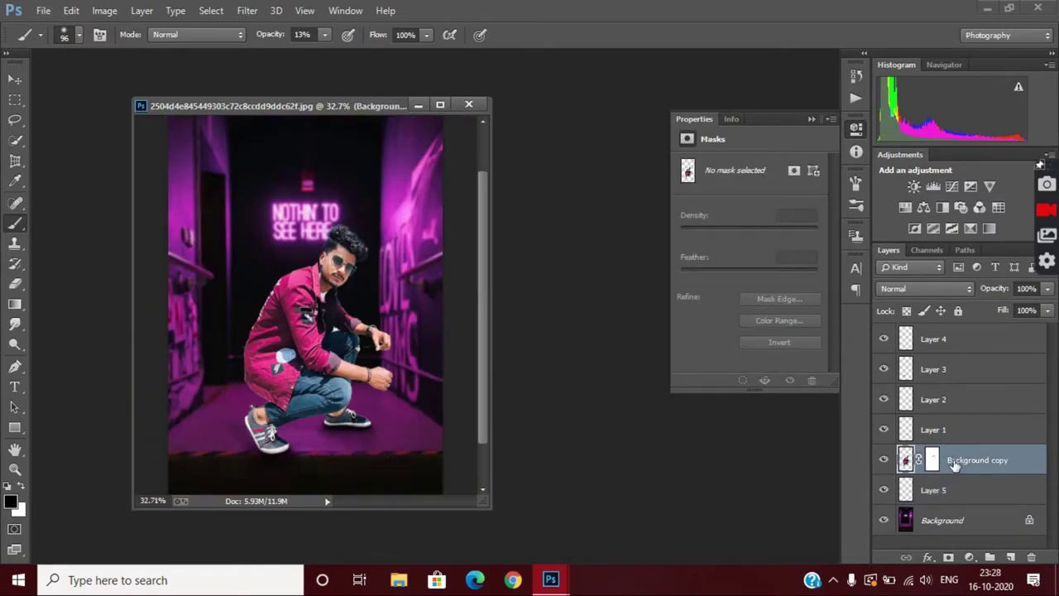
click(969, 557)
click(961, 310)
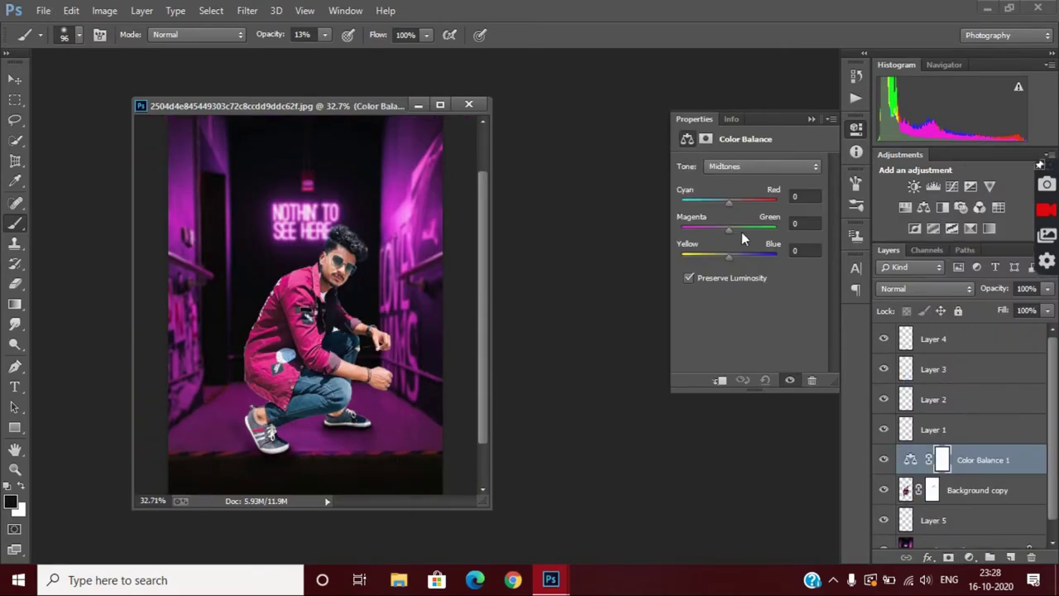
mouse_move(705, 244)
mouse_down()
mouse_move(686, 248)
mouse_move(739, 248)
mouse_move(696, 239)
mouse_up()
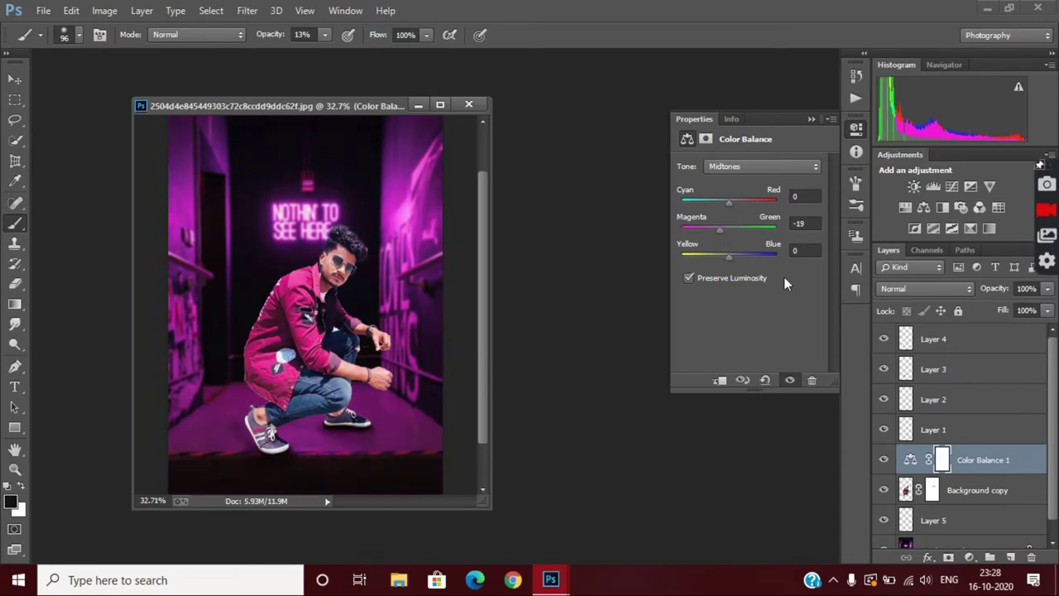
right_click(957, 465)
click(728, 442)
Step: Open Match Color using the current document's Background layer as the source
click(104, 11)
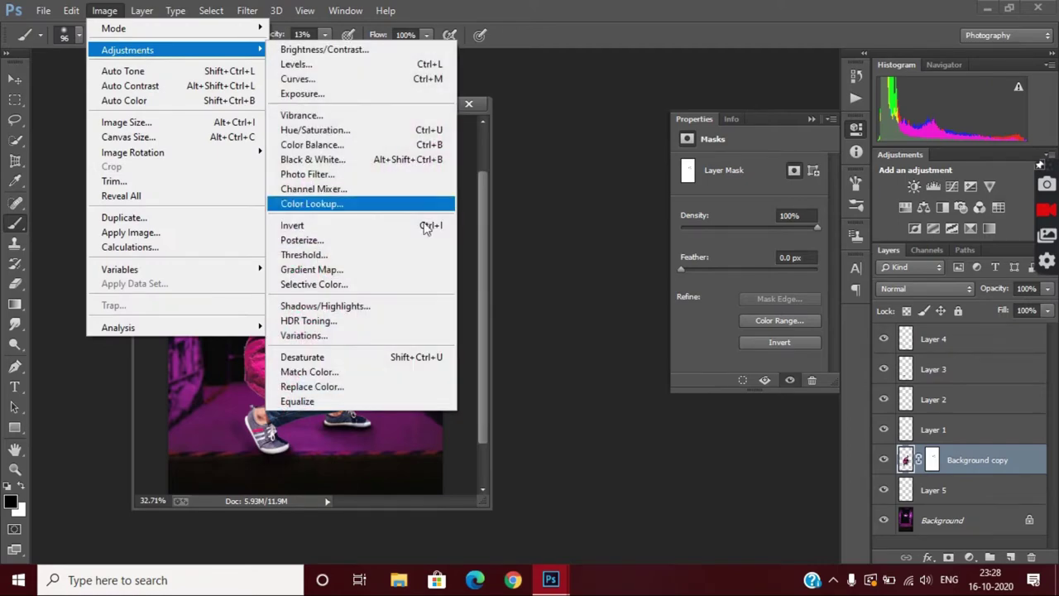
click(368, 371)
click(659, 399)
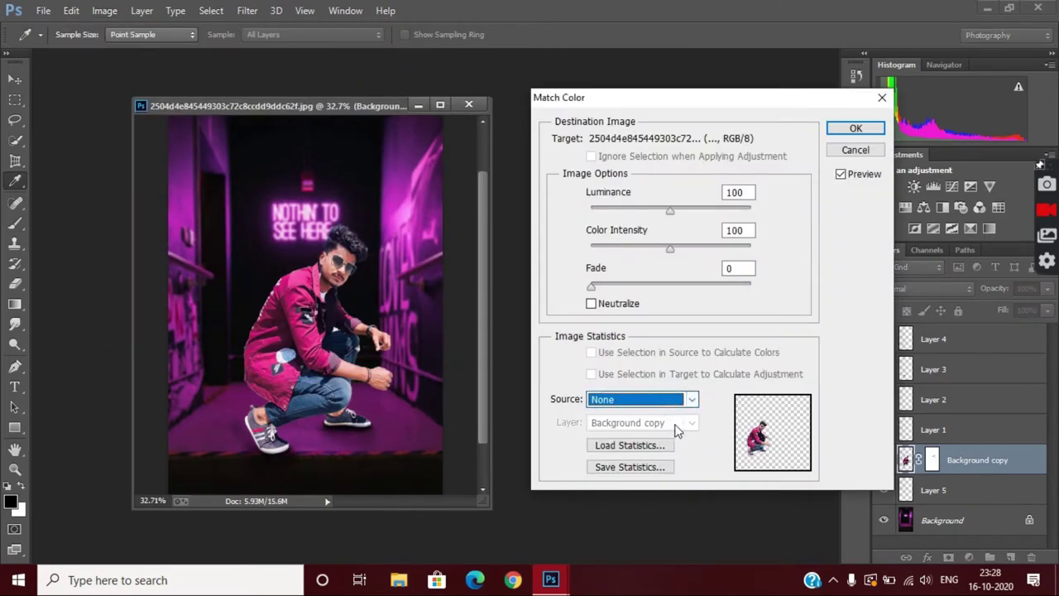
click(692, 400)
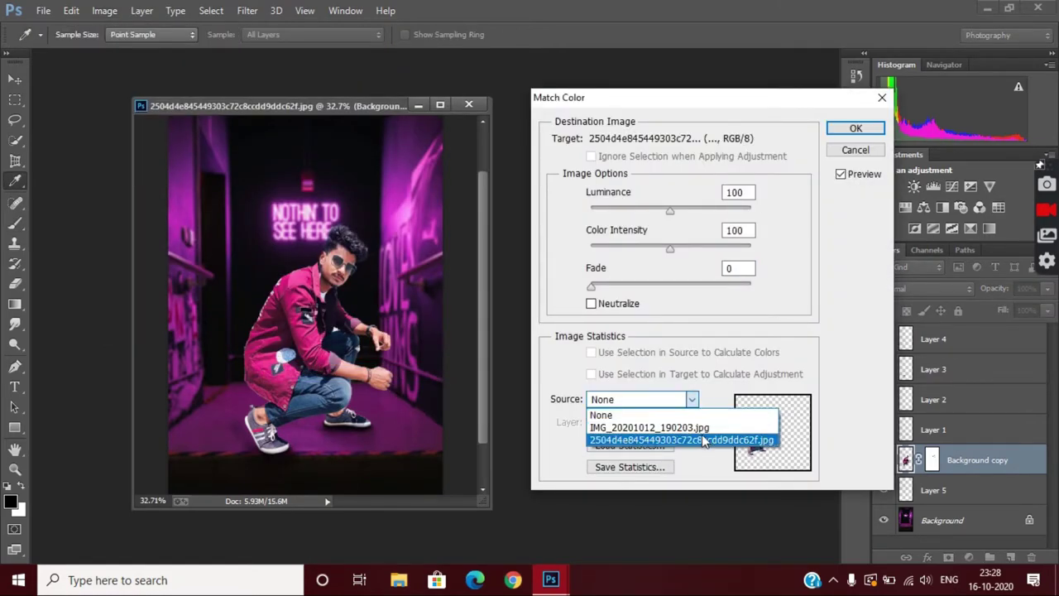
click(687, 439)
click(692, 400)
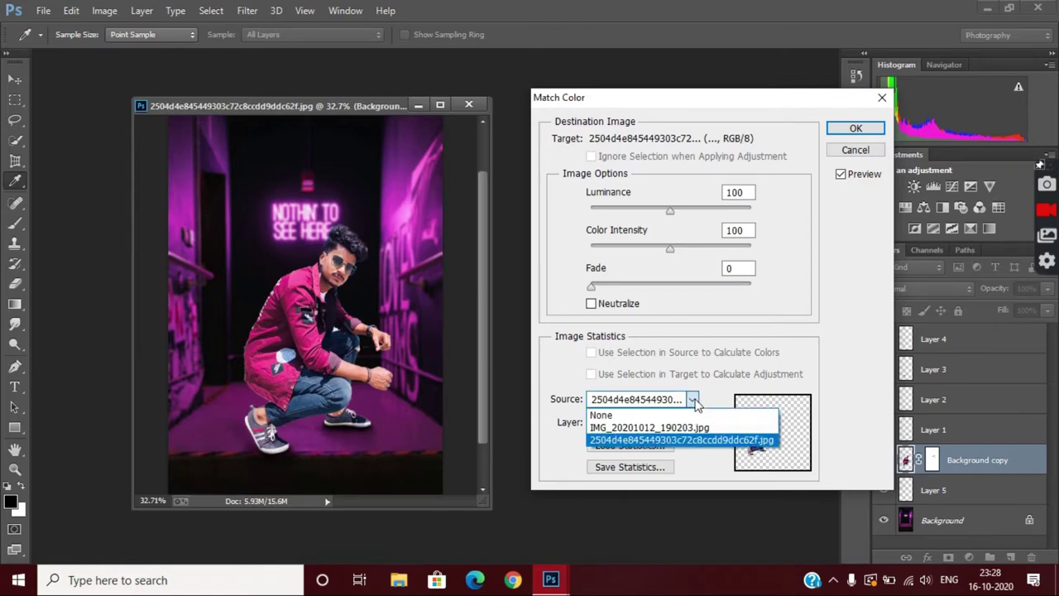
click(693, 400)
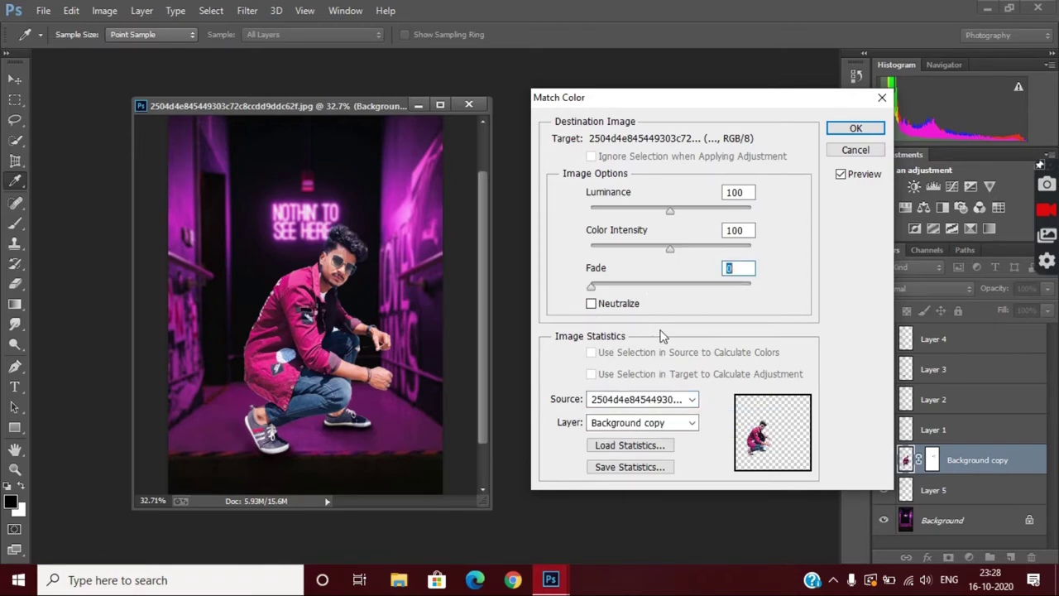
click(662, 421)
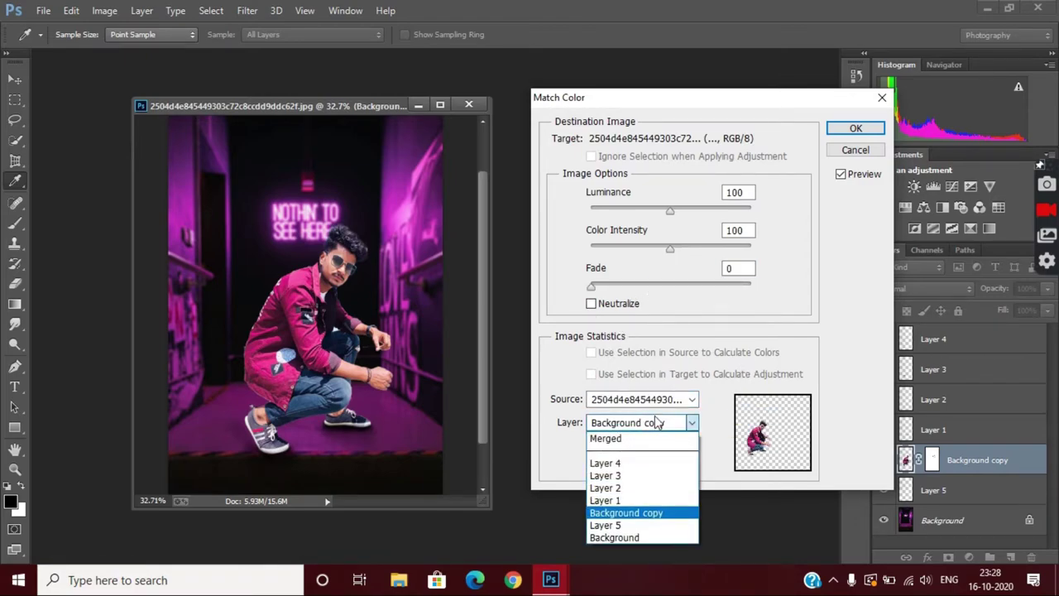
click(624, 537)
Step: Apply Match Color with Luminance 130, Intensity 113 and Fade 72
mouse_move(592, 286)
mouse_down()
mouse_move(747, 298)
mouse_move(699, 310)
mouse_move(721, 304)
mouse_move(740, 326)
mouse_move(668, 323)
mouse_move(722, 328)
mouse_move(712, 323)
mouse_up()
drag(669, 248, 716, 248)
key(shift+Down)
key(shift+Down)
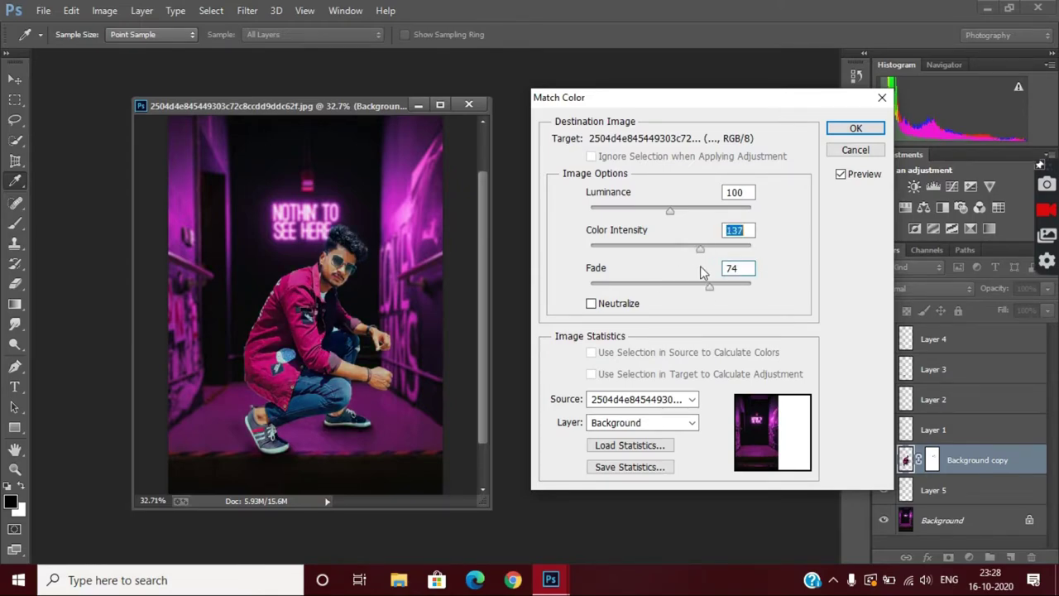
click(708, 287)
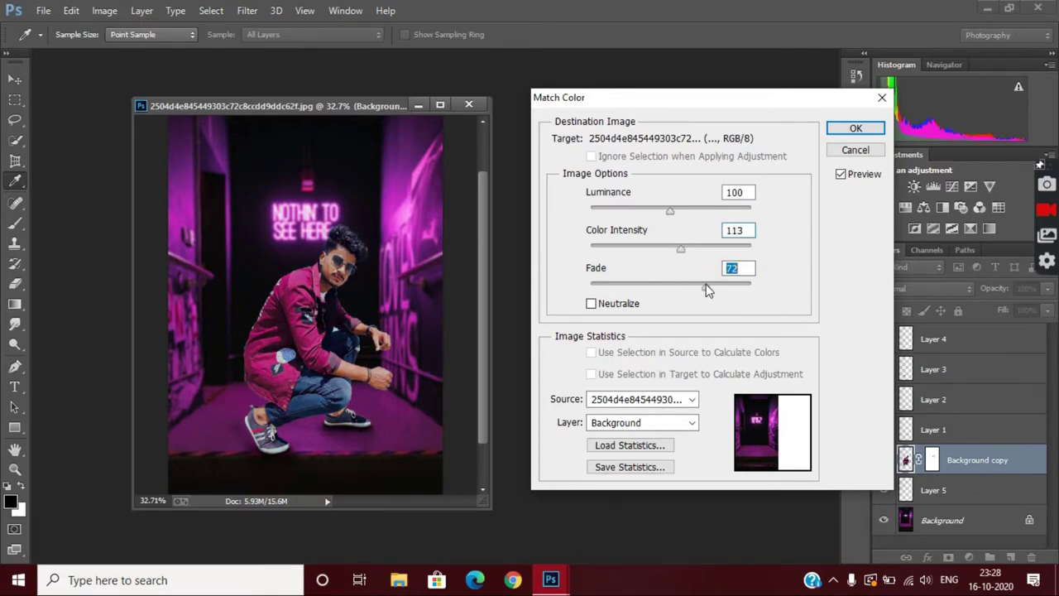
drag(671, 213, 696, 226)
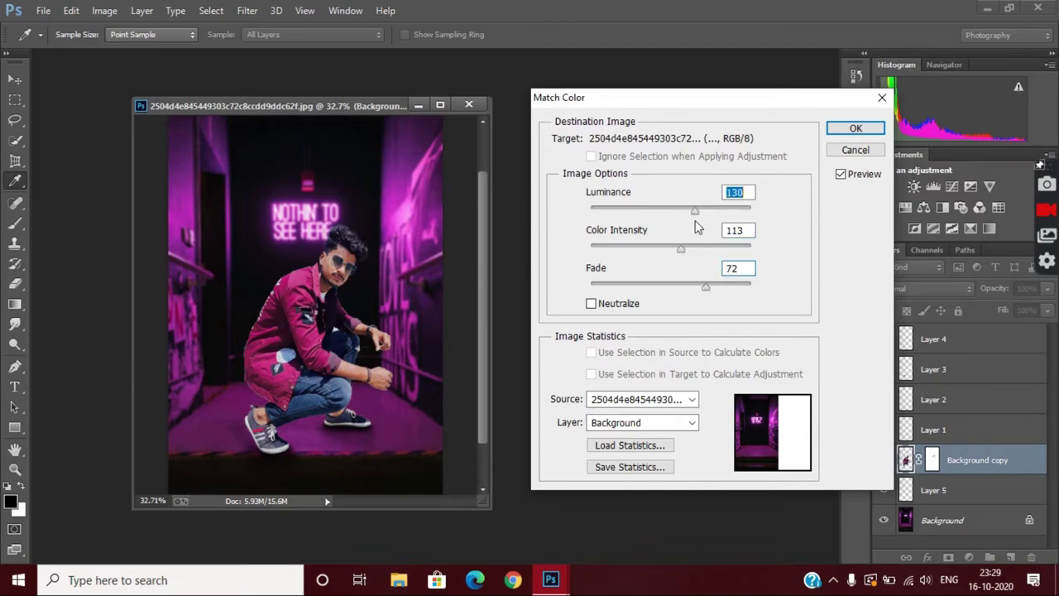
click(856, 129)
Step: Push the man's hair with Liquify Forward Warp at 100% zoom and brush size 140
scroll(364, 290, up, 5)
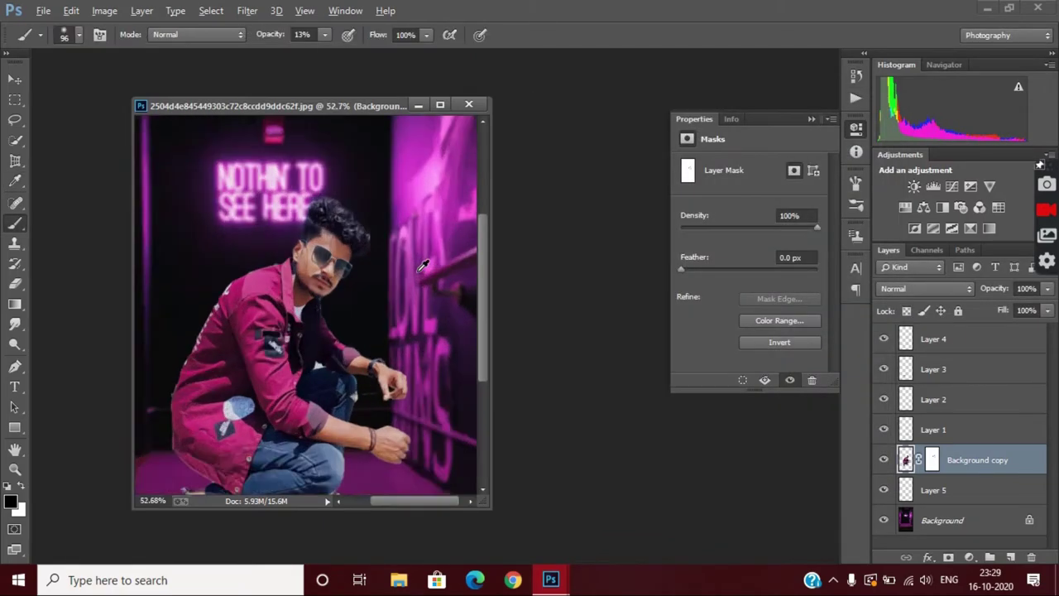
scroll(338, 240, up, 2)
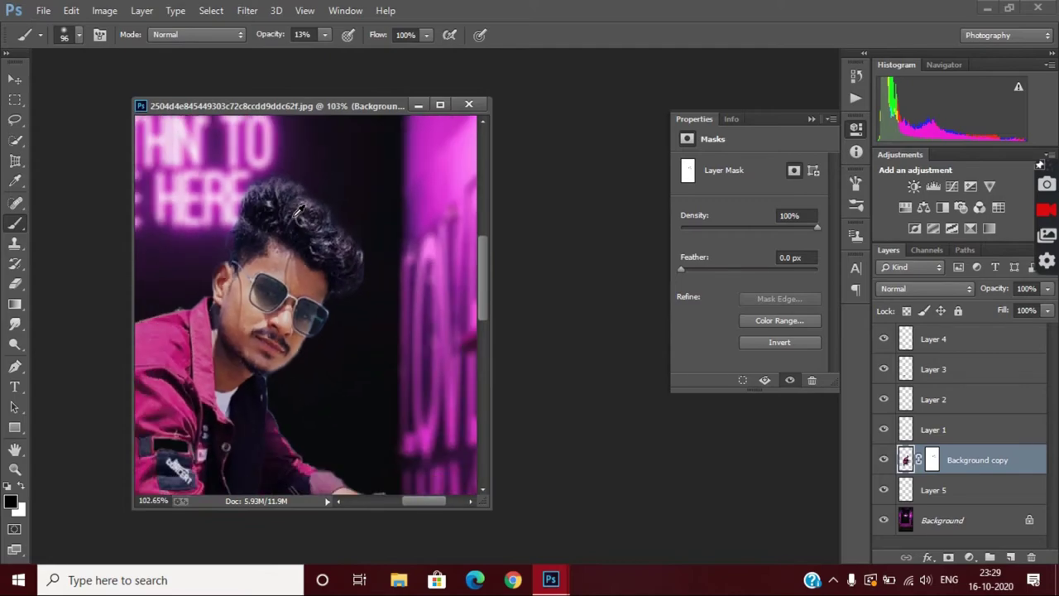
click(246, 10)
click(354, 128)
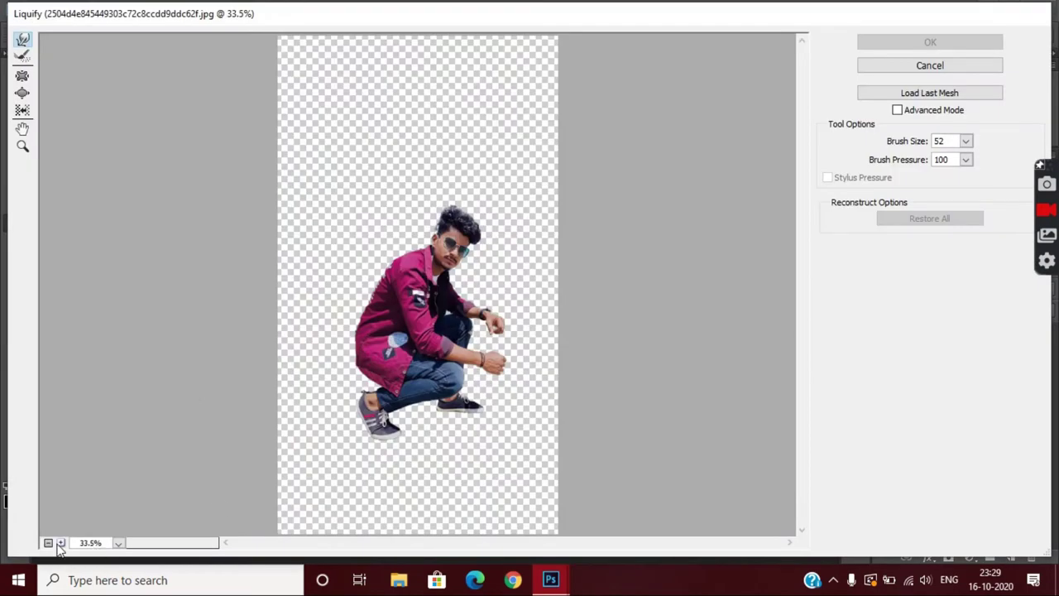
click(61, 542)
click(61, 542)
click(60, 542)
scroll(579, 331, up, 3)
drag(546, 430, 560, 438)
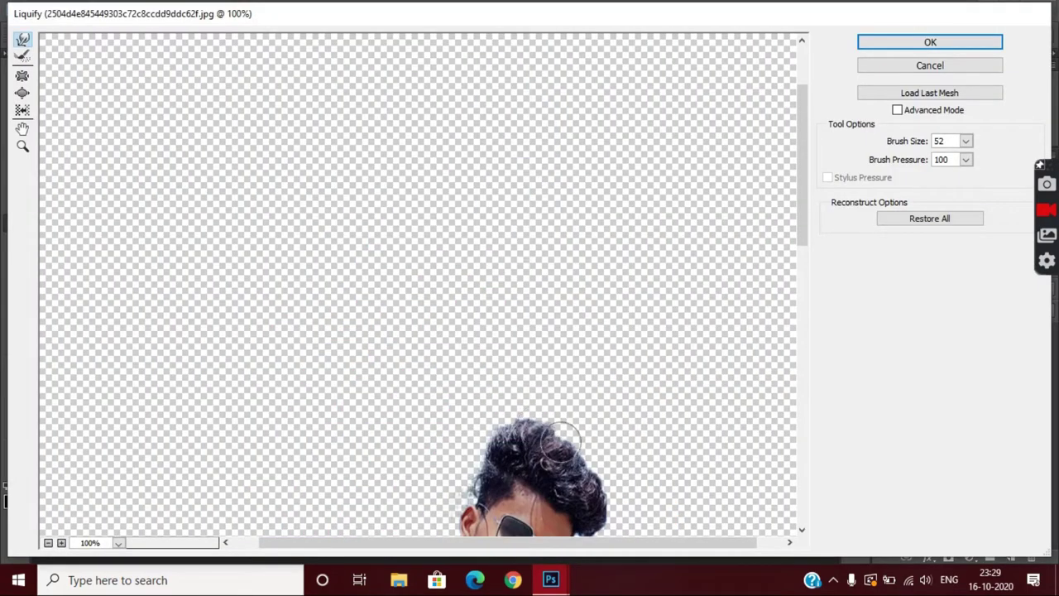
click(965, 141)
click(920, 161)
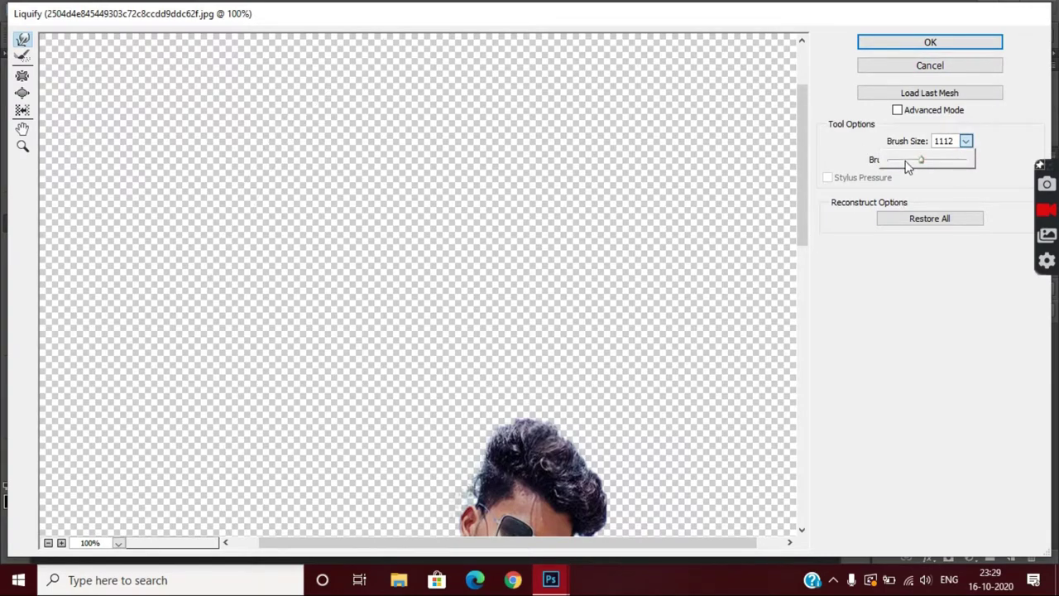
drag(908, 166, 897, 161)
scroll(628, 377, down, 3)
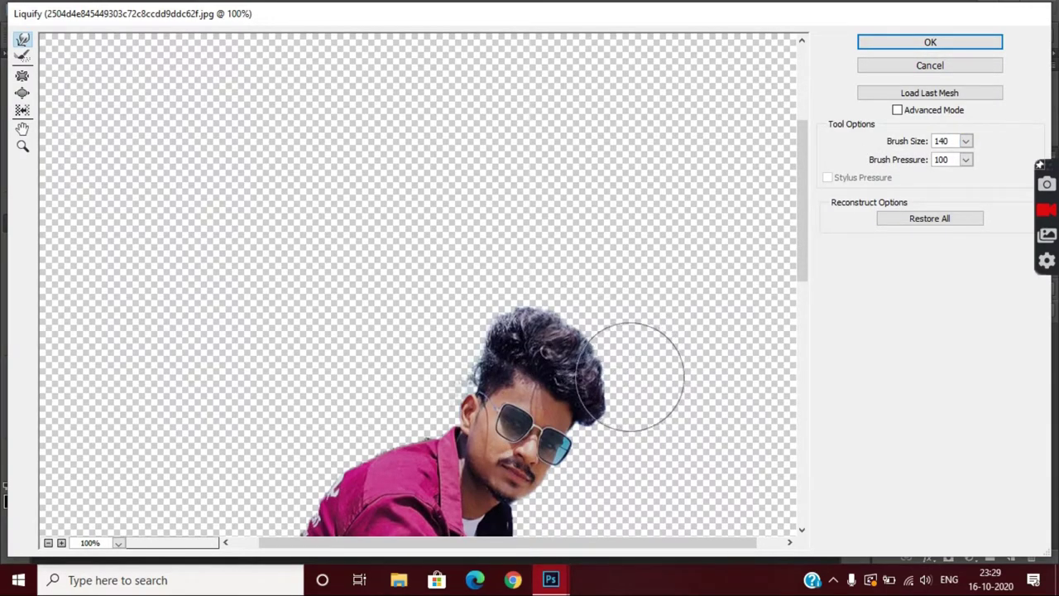
click(927, 43)
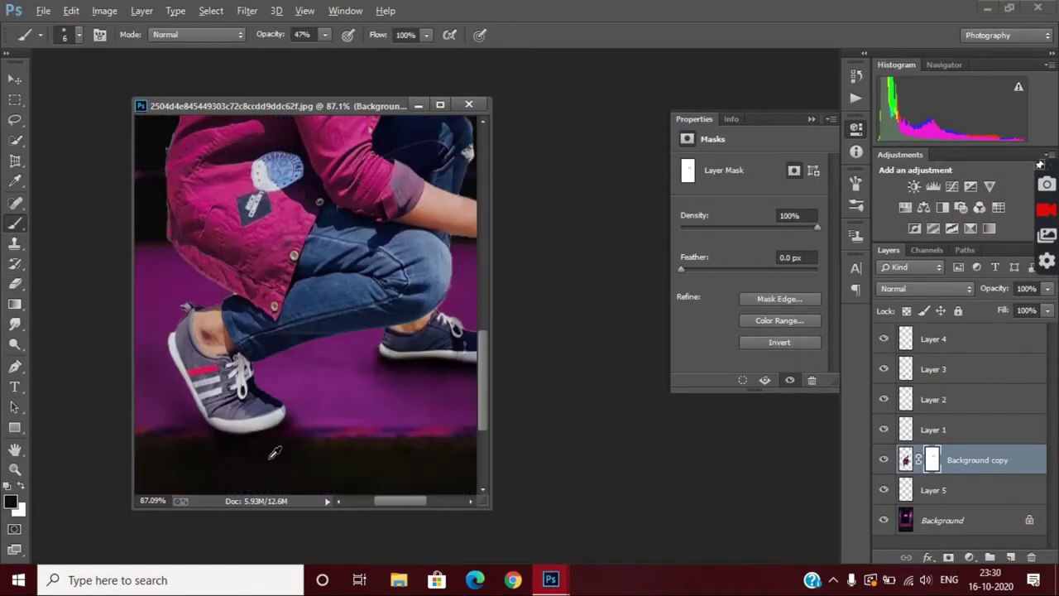
Step: Add an empty Layer 6 above Background copy, then delete it again
scroll(274, 452, up, 3)
scroll(274, 452, down, 2)
scroll(274, 453, down, 1)
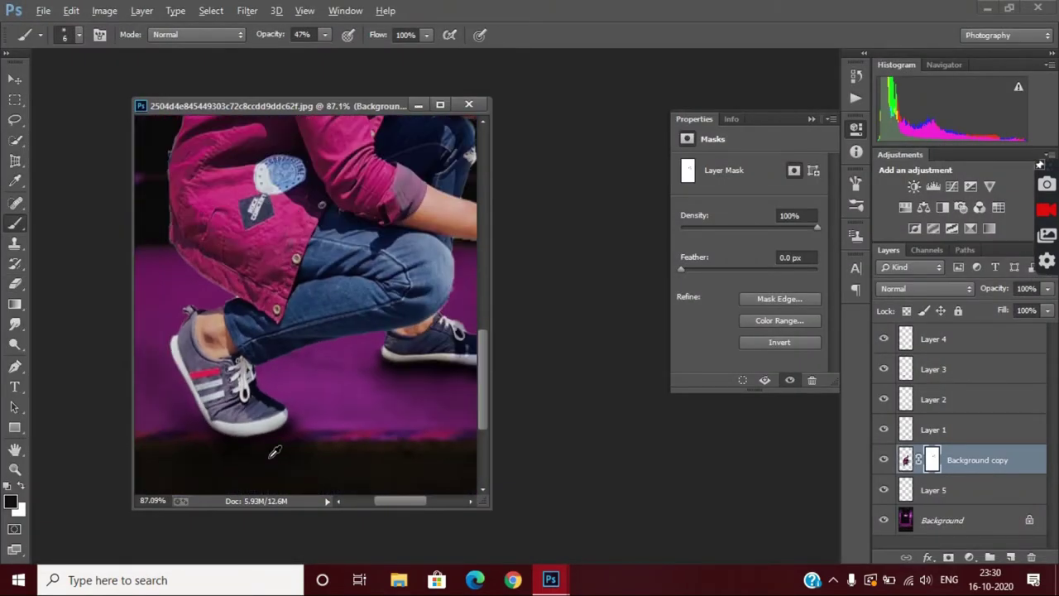
scroll(274, 452, down, 4)
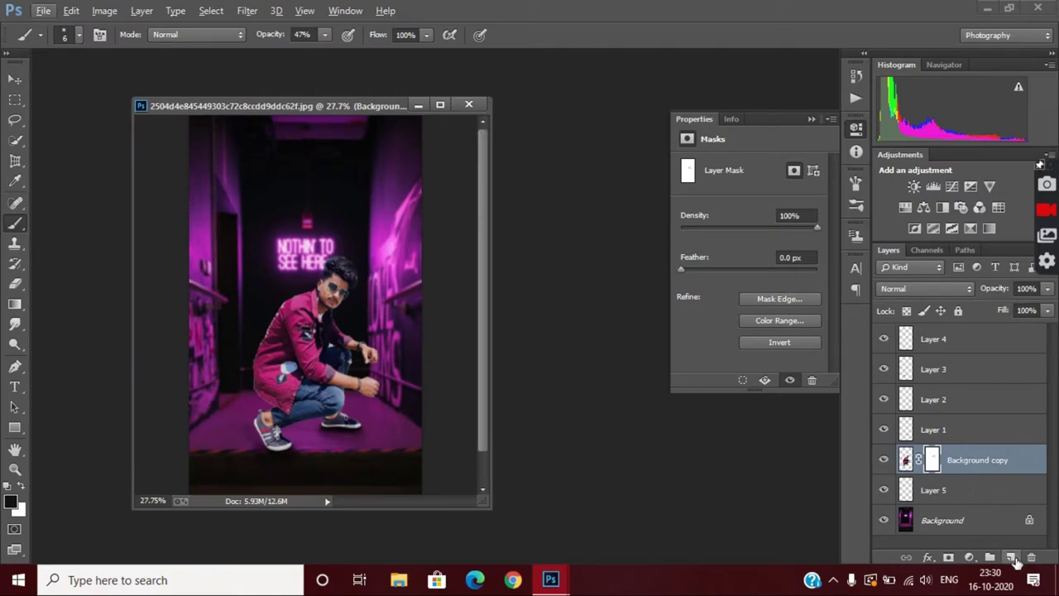
click(1013, 558)
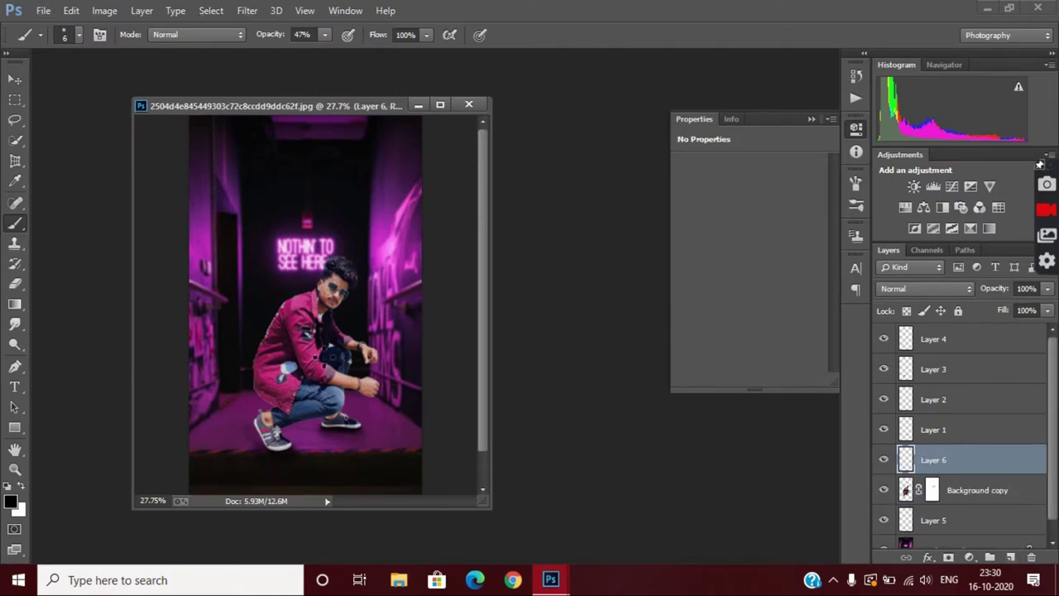
click(19, 221)
right_click(949, 466)
click(686, 158)
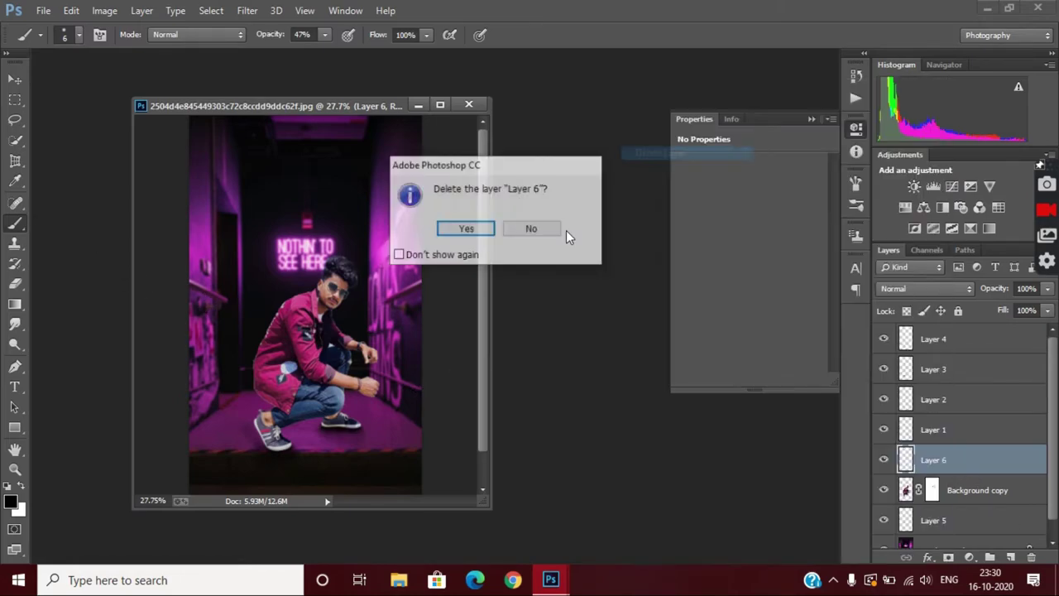
click(466, 229)
Step: Add a Hue/Saturation layer (Hue -10, Saturation +33, Lightness +10) and invert its mask to black
click(970, 557)
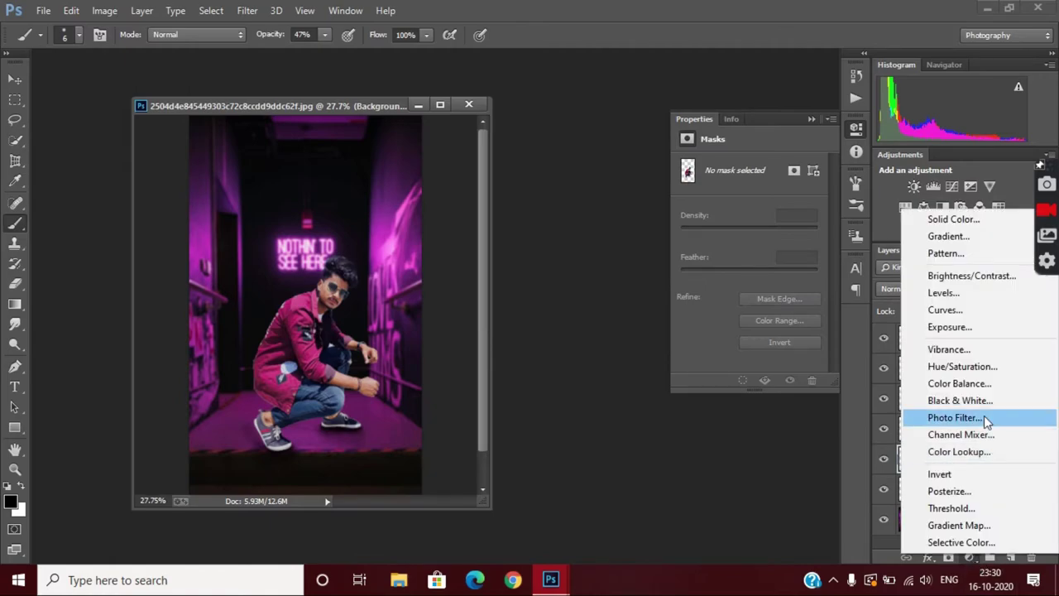
click(962, 367)
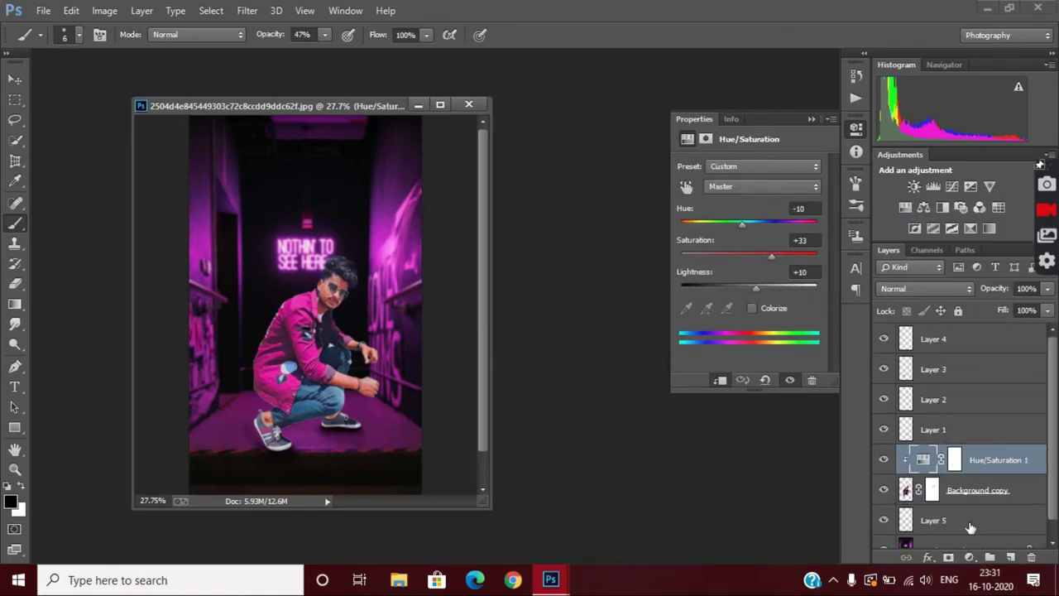
key(i)
click(956, 459)
key(ctrl+i)
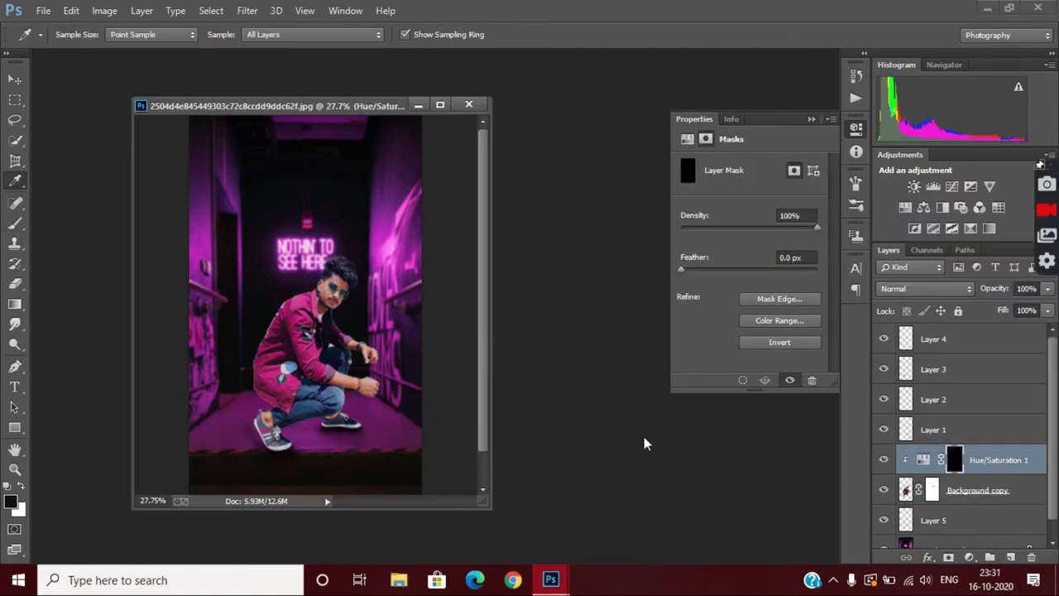
Step: Switch to the Brush tool and check its size and hardness for painting the mask
scroll(362, 314, up, 3)
scroll(362, 314, up, 2)
click(18, 223)
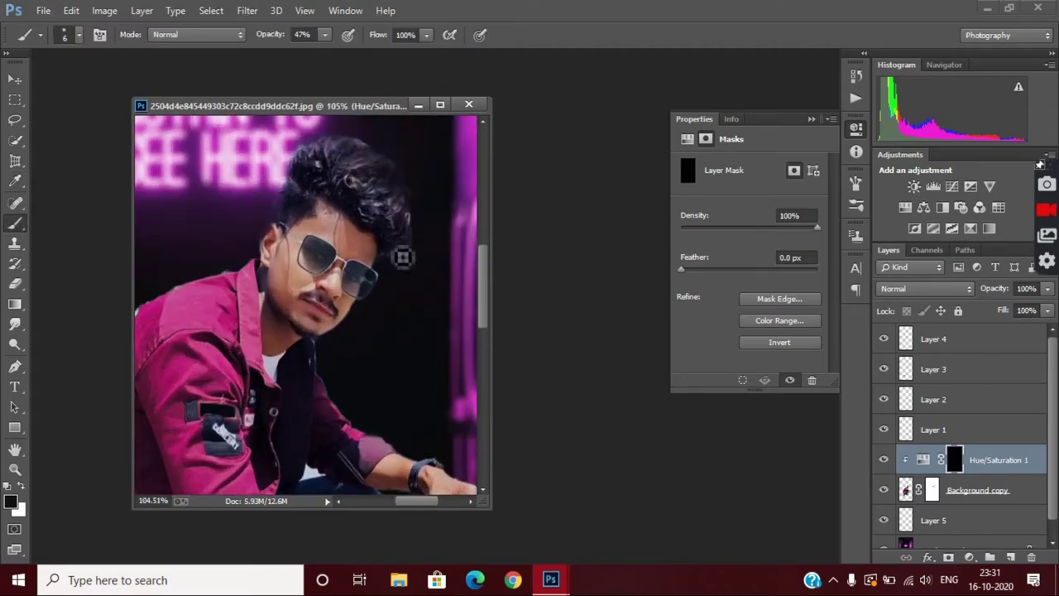
click(79, 35)
click(387, 228)
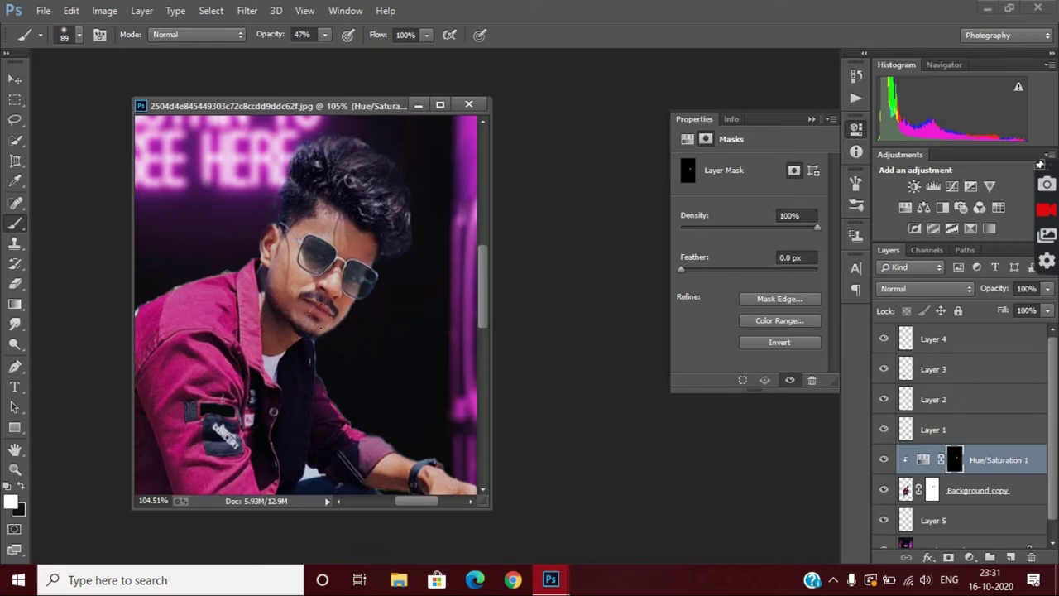
scroll(386, 192, down, 2)
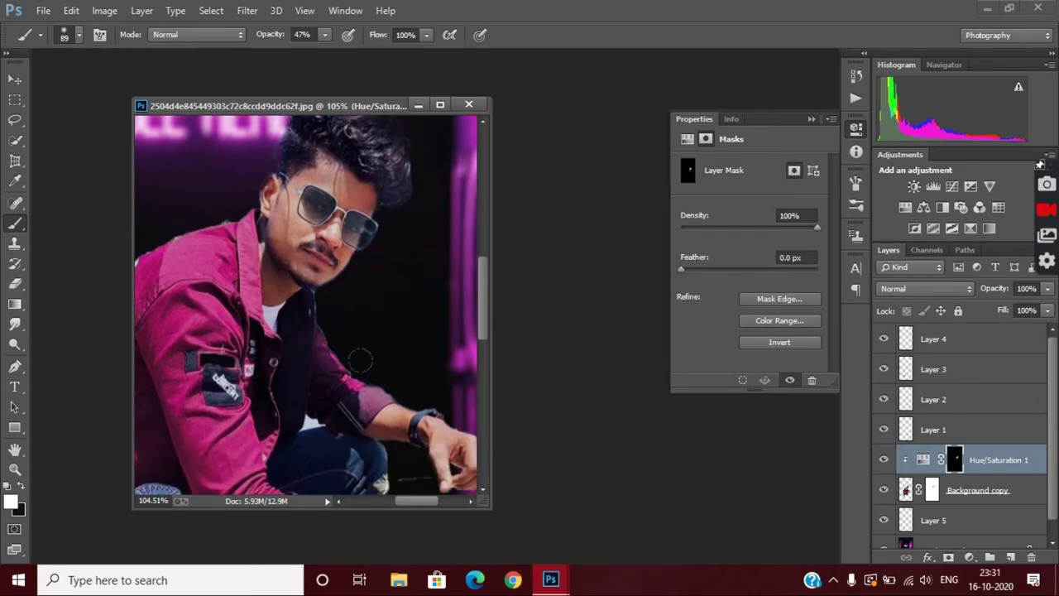
alt+scroll(394, 423, down, 2)
alt+scroll(397, 425, up, 3)
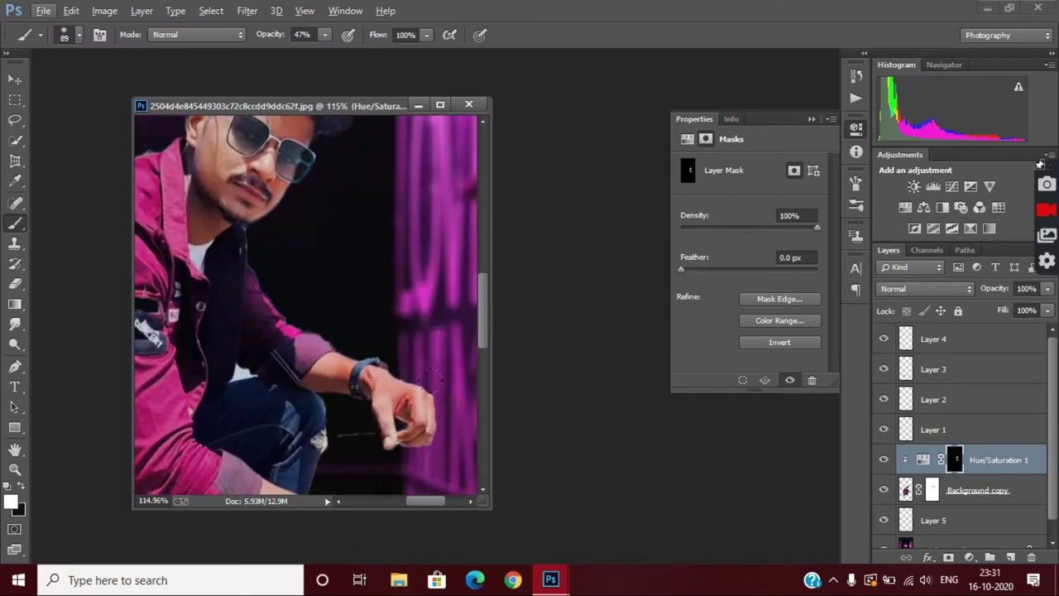
scroll(401, 427, down, 2)
scroll(407, 428, down, 1)
alt+scroll(399, 382, down, 4)
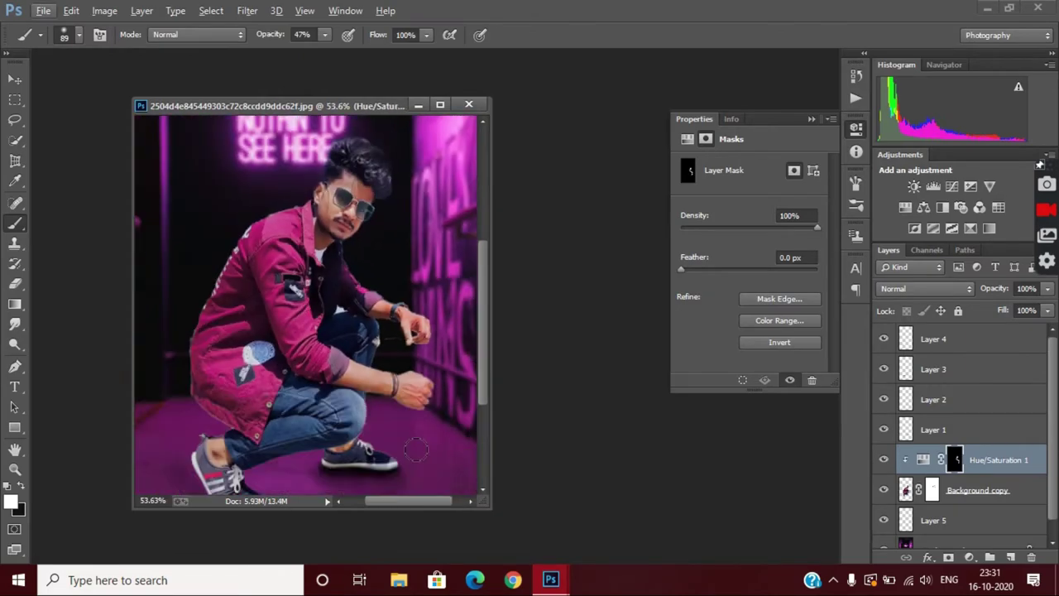
alt+scroll(189, 296, up, 2)
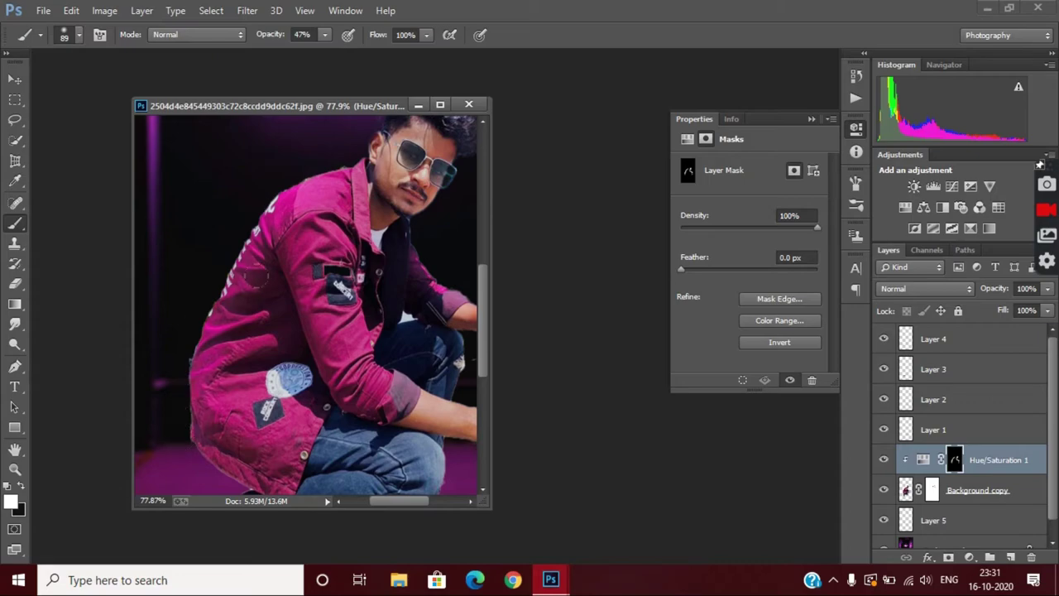
alt+scroll(273, 301, down, 2)
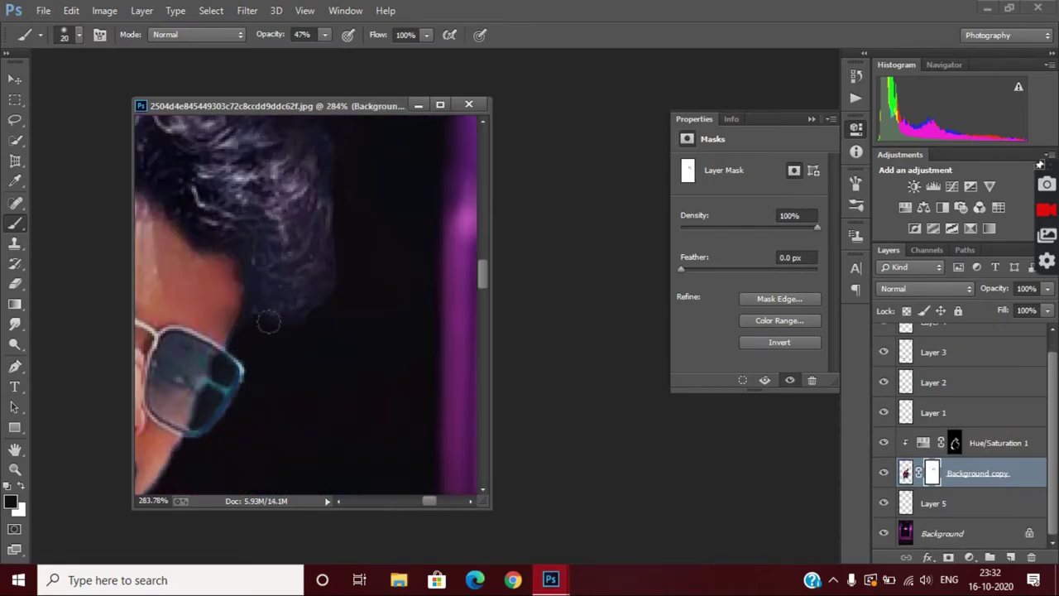
Step: Add a new layer clipped to the man and sample magenta from the neon background
scroll(367, 274, up, 3)
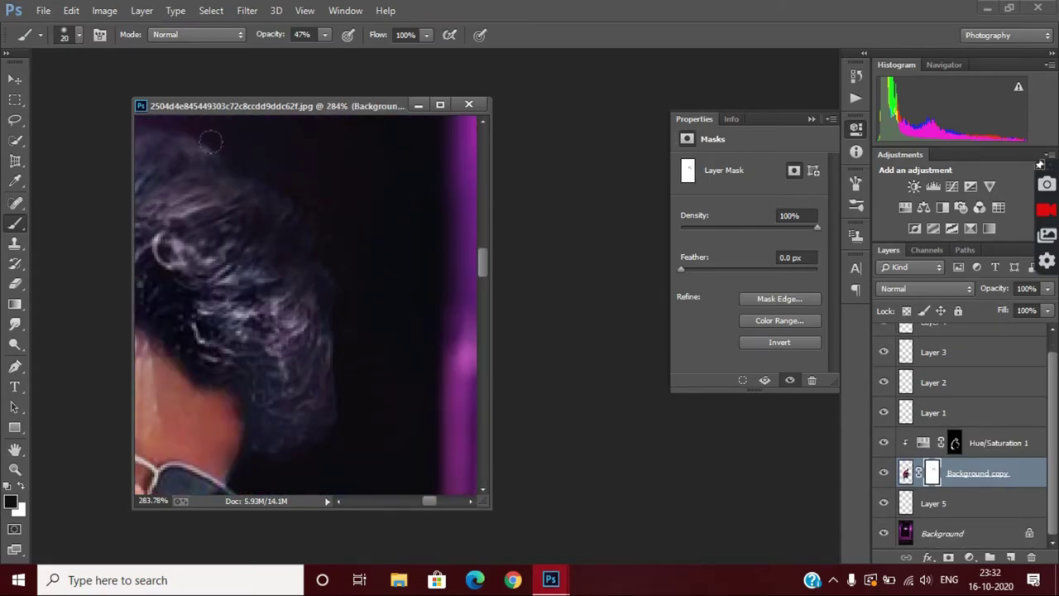
alt+scroll(317, 271, down, 5)
alt+scroll(331, 289, down, 1)
alt+scroll(373, 322, up, 2)
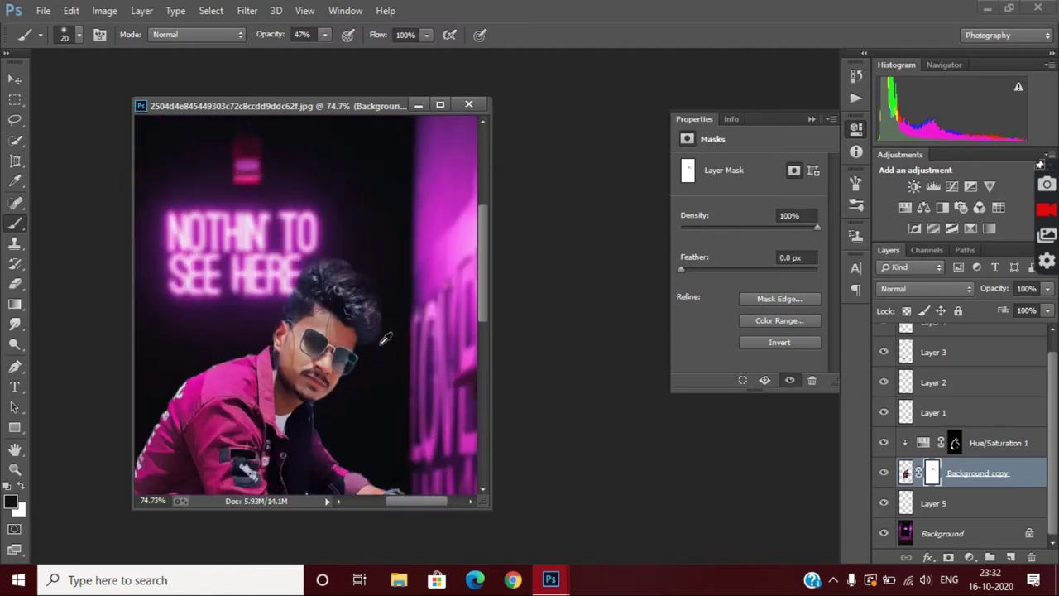
alt+scroll(389, 337, down, 3)
alt+scroll(389, 338, up, 3)
alt+scroll(389, 338, up, 3)
click(1010, 557)
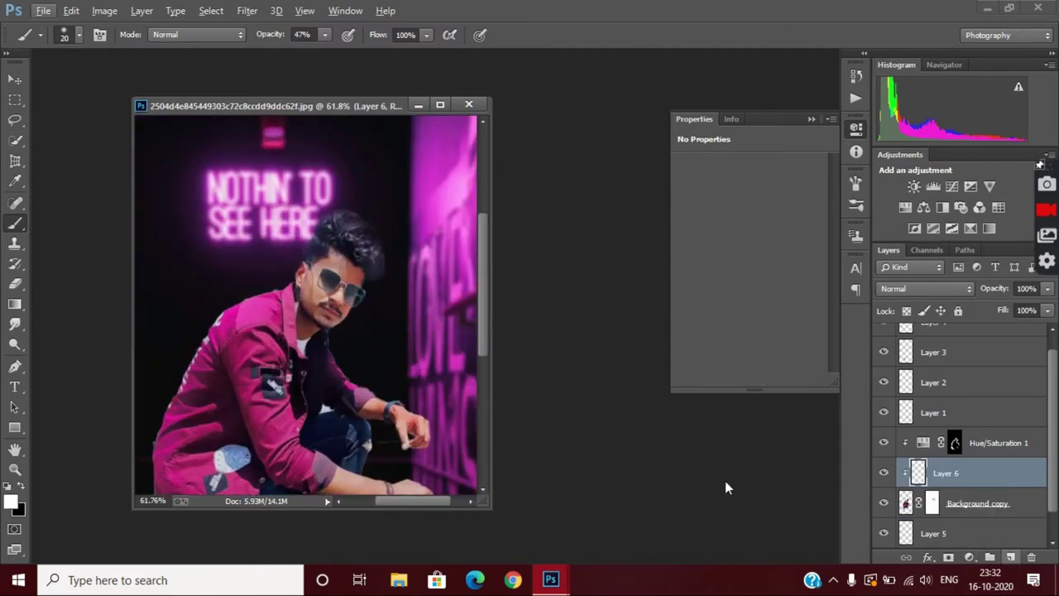
click(14, 181)
click(445, 334)
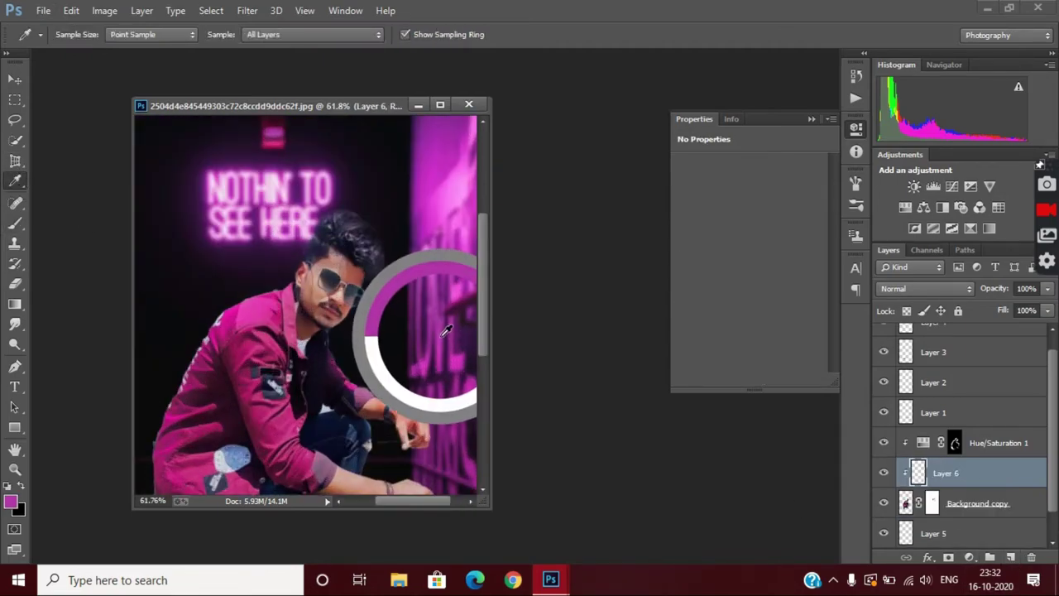
Step: Paint soft magenta strokes over the right side of the hair and the sleeve
click(15, 223)
click(67, 38)
drag(370, 219, 372, 265)
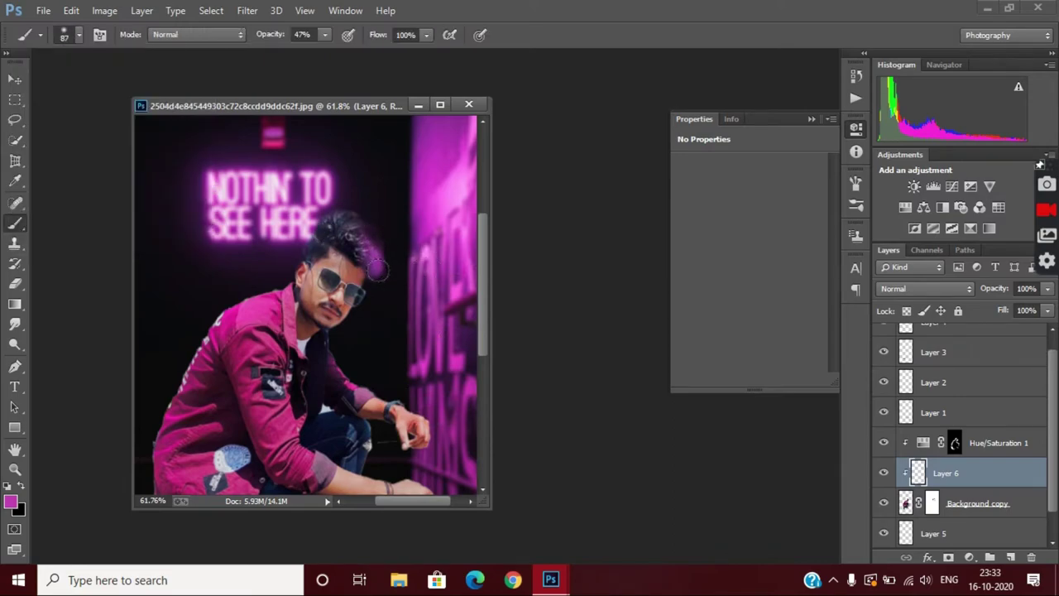
scroll(355, 273, down, 1)
drag(336, 322, 389, 389)
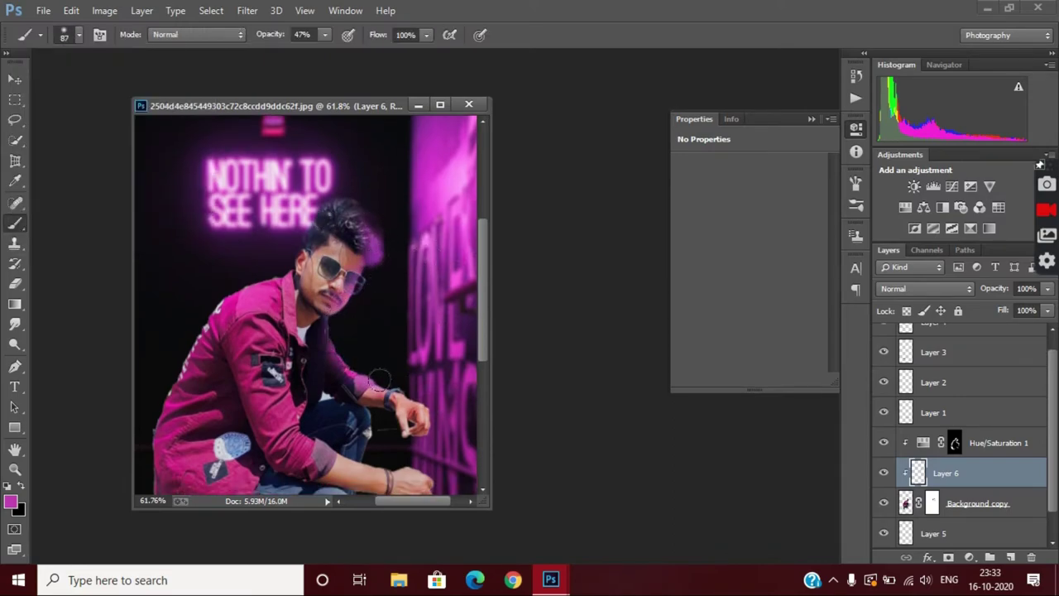
scroll(409, 412, down, 3)
Step: Set Layer 6's blend mode to Screen
scroll(356, 414, down, 5)
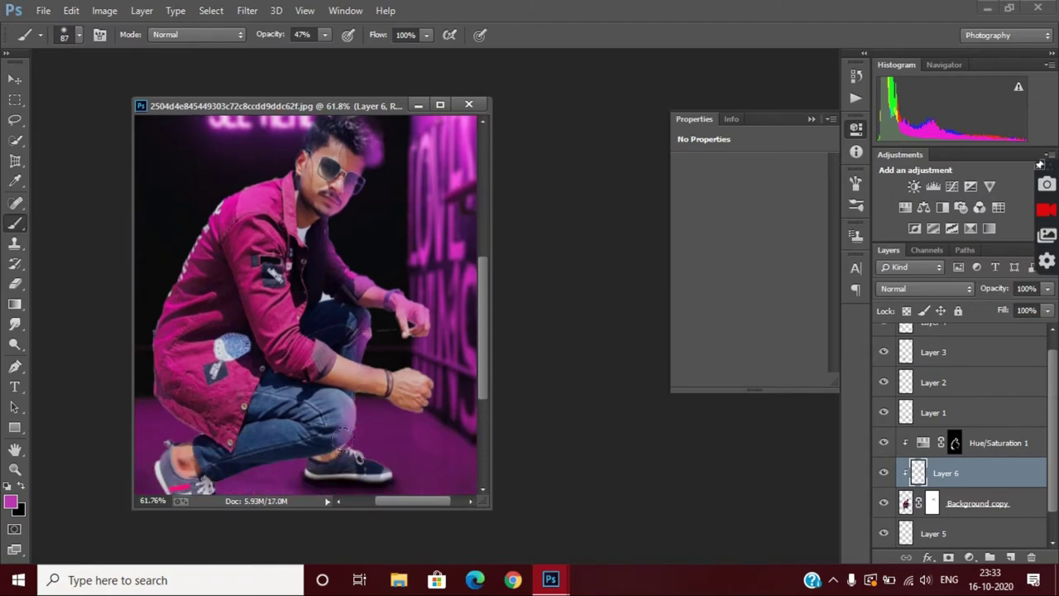
drag(341, 442, 302, 450)
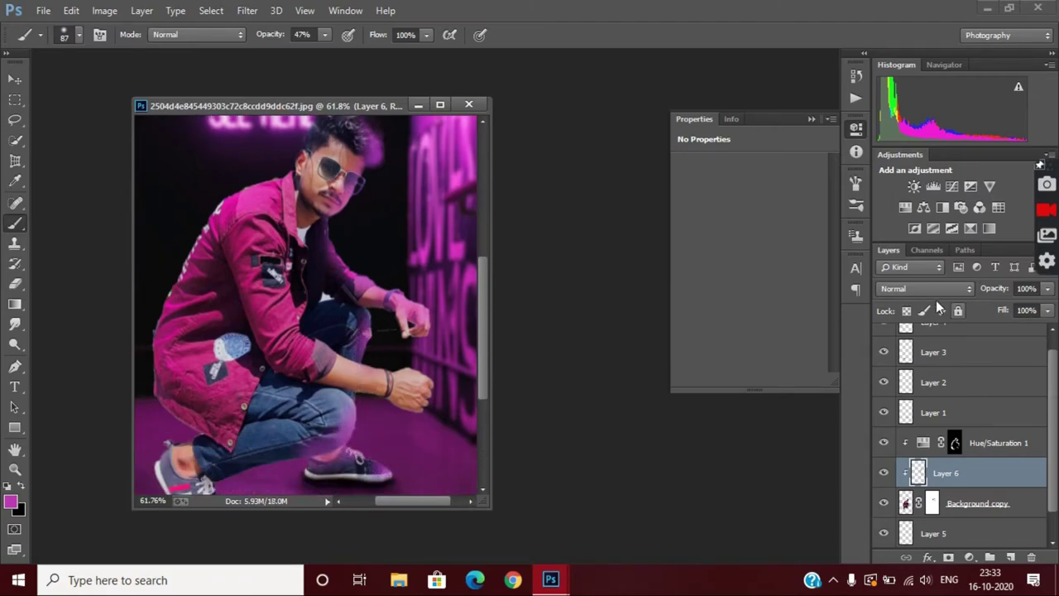
click(925, 288)
click(910, 135)
scroll(306, 306, up, 2)
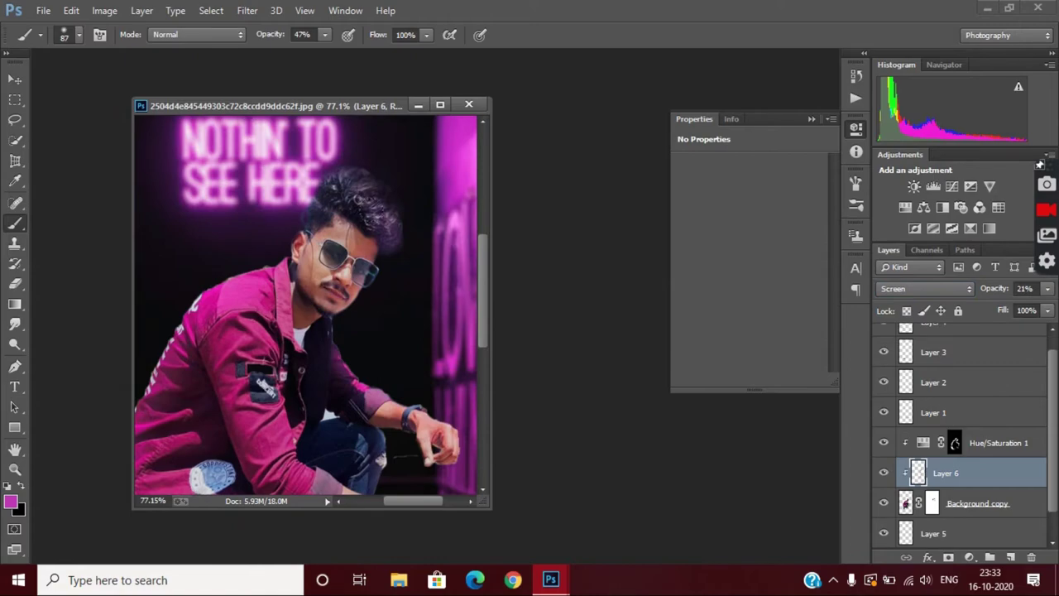
scroll(417, 311, down, 3)
scroll(416, 311, down, 2)
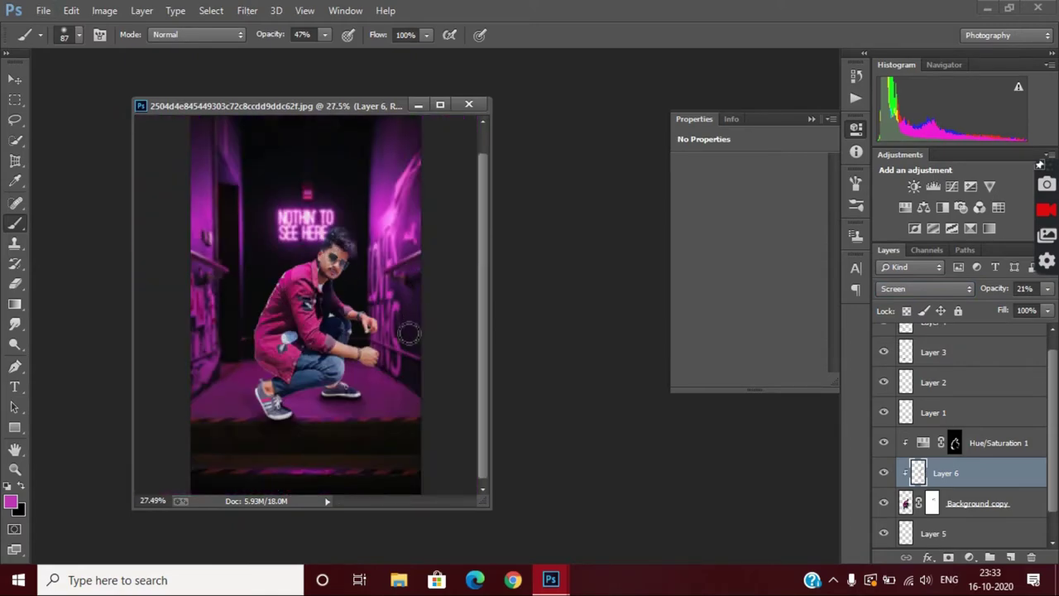
scroll(409, 334, up, 2)
scroll(408, 333, up, 3)
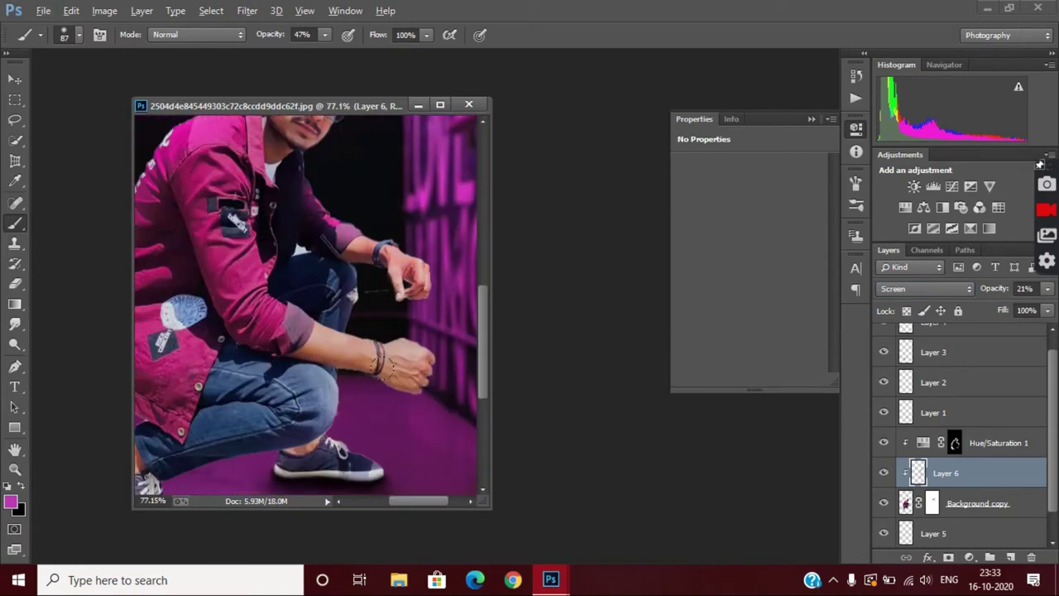
Step: Lower Layer 6's opacity to 36% and reselect the man's cut-out layer
click(1046, 291)
mouse_move(1005, 313)
mouse_down()
mouse_move(1020, 307)
mouse_move(1000, 315)
mouse_up()
scroll(311, 305, up, 2)
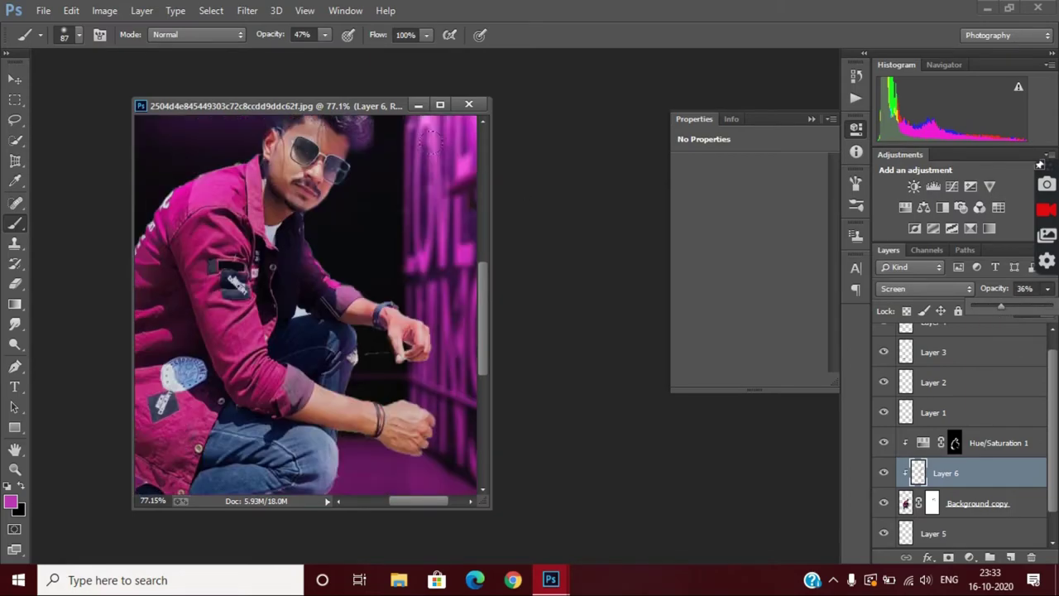
scroll(311, 305, up, 2)
scroll(356, 223, up, 3)
scroll(339, 248, up, 3)
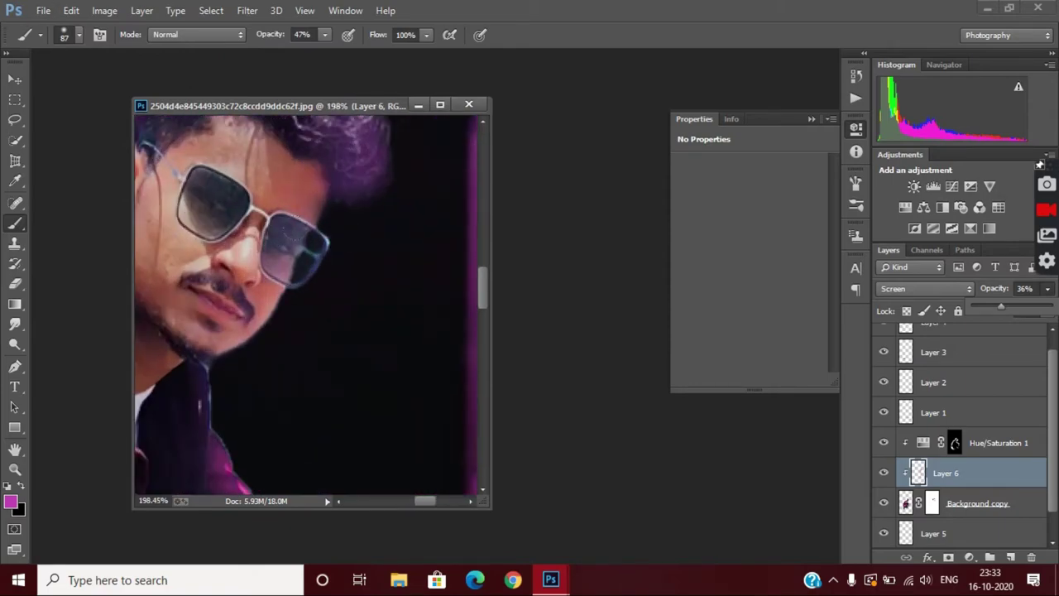
scroll(354, 285, down, 2)
scroll(354, 285, down, 2)
scroll(354, 285, down, 2)
scroll(354, 286, down, 2)
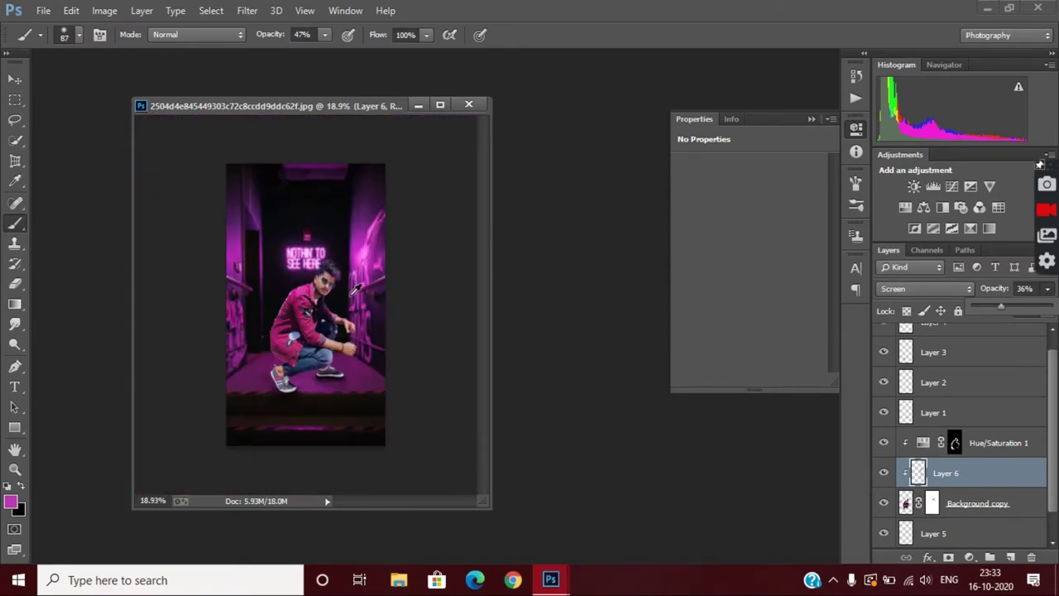
scroll(339, 352, up, 2)
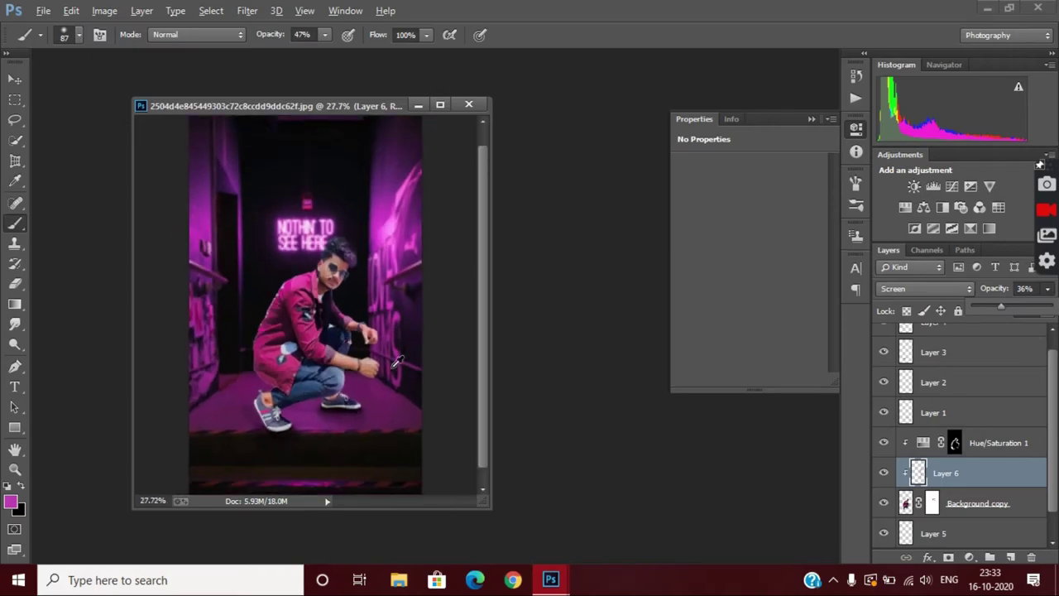
click(988, 504)
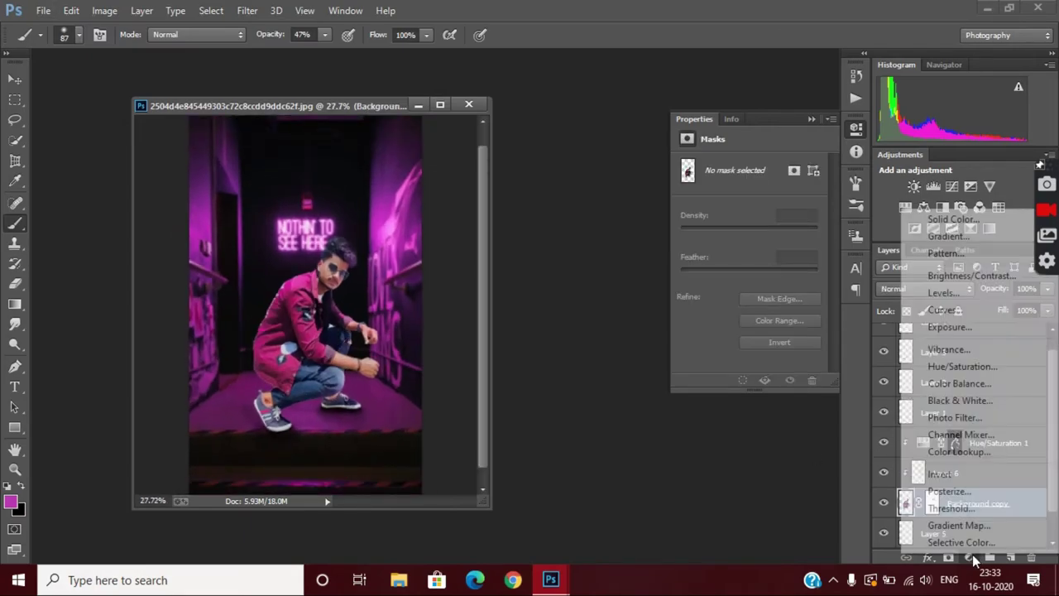
Step: Add a Curves adjustment with an upward-bent brightening curve
click(969, 557)
click(943, 309)
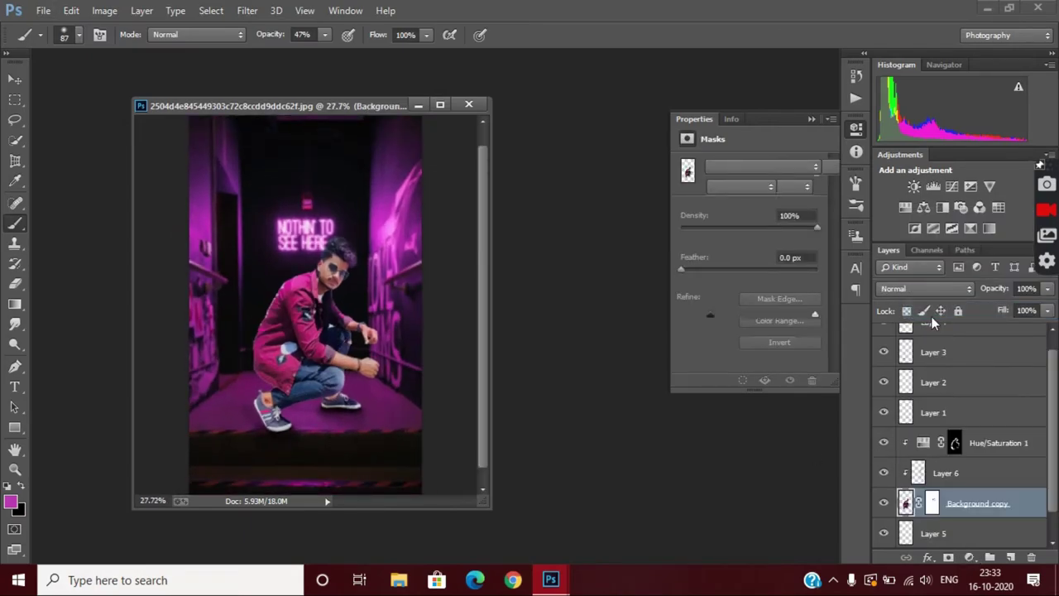
mouse_move(764, 261)
mouse_down()
mouse_move(754, 246)
mouse_move(792, 217)
mouse_up()
click(797, 222)
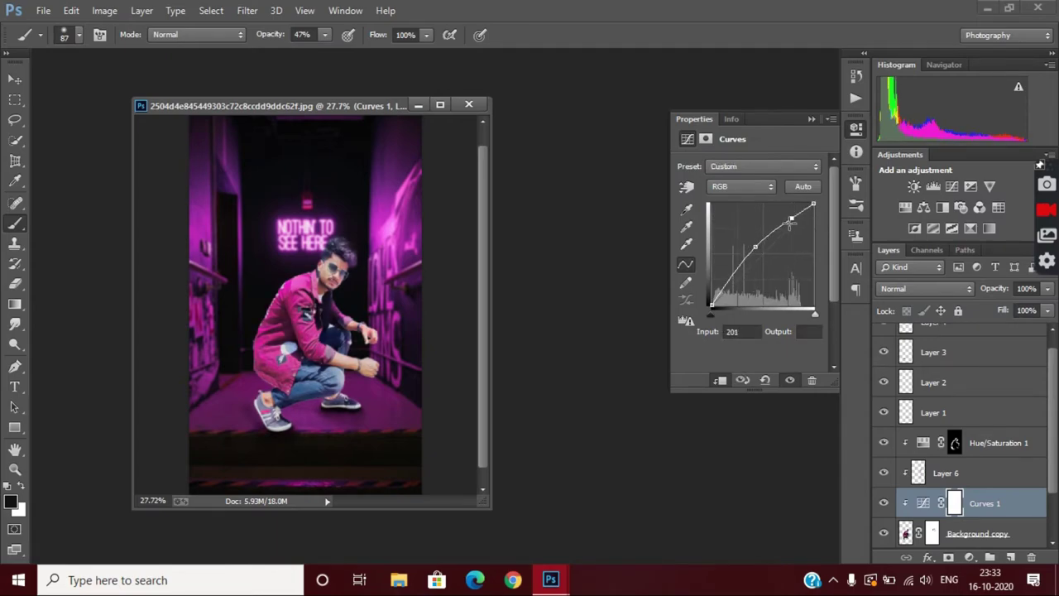
drag(734, 281, 727, 285)
scroll(416, 332, up, 2)
scroll(416, 332, up, 3)
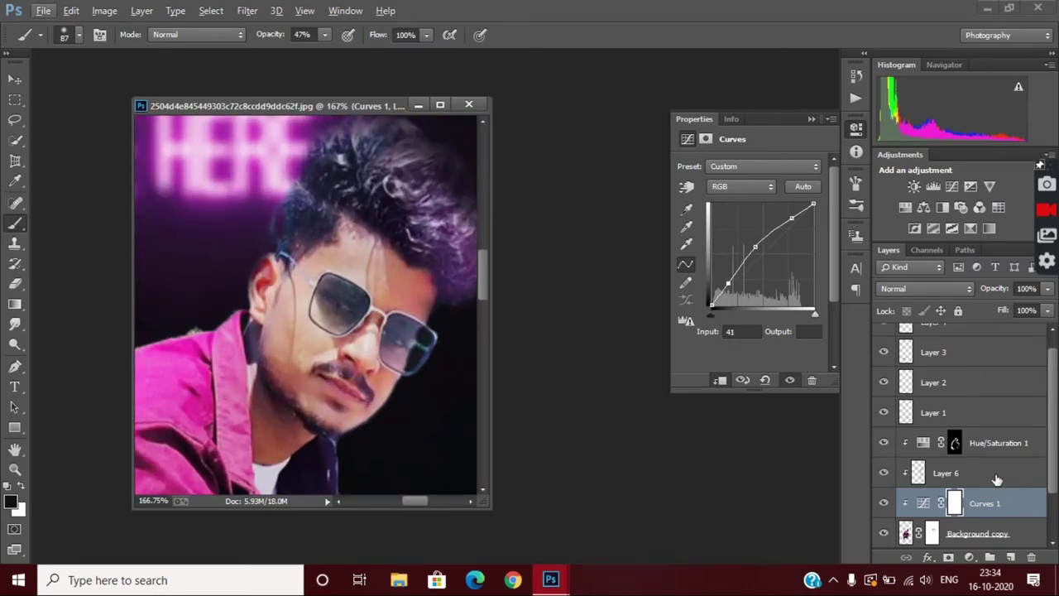
Step: Invert the Curves mask to black and set a white brush at 52 px
click(955, 502)
key(ctrl+i)
scroll(343, 265, up, 2)
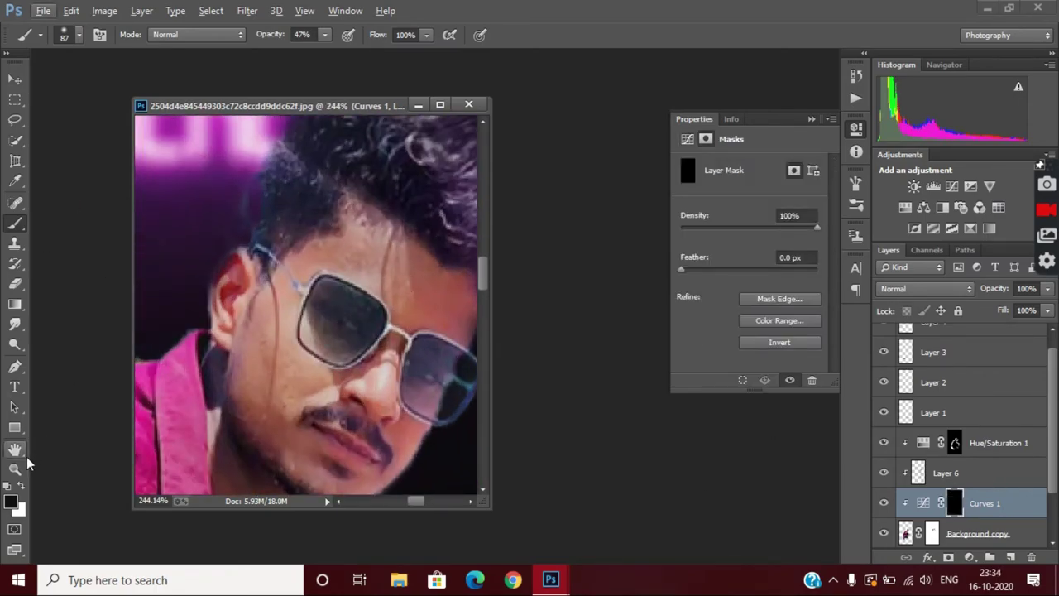
key(x)
click(78, 35)
click(109, 84)
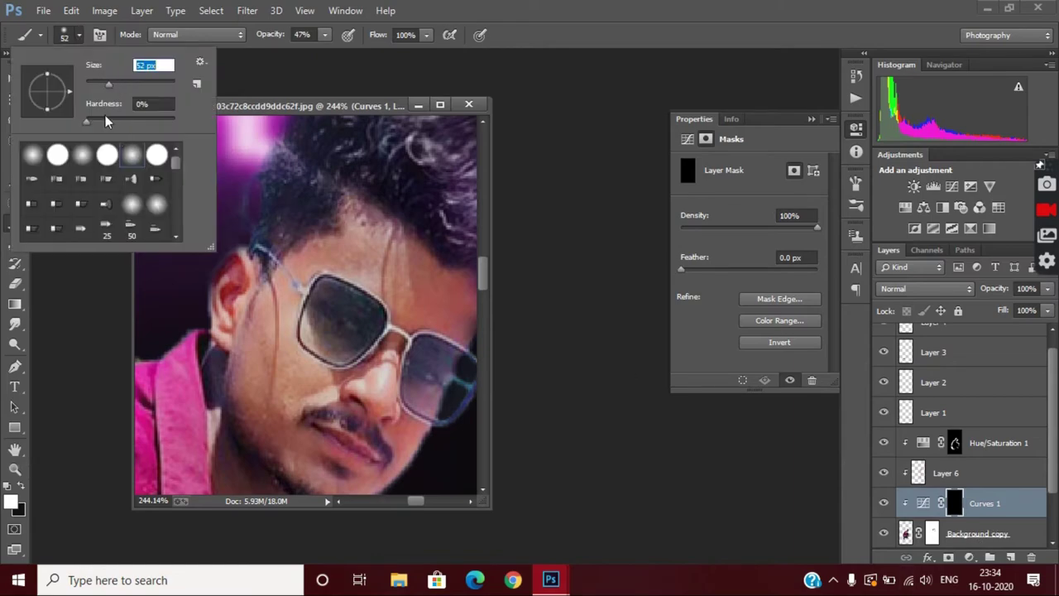
key(Return)
Step: Paint the brightening back over the face, cheek, forehead, jacket and neck
mouse_move(372, 241)
mouse_down()
mouse_move(414, 277)
mouse_move(311, 256)
mouse_move(252, 364)
mouse_move(222, 263)
mouse_up()
scroll(221, 264, down, 3)
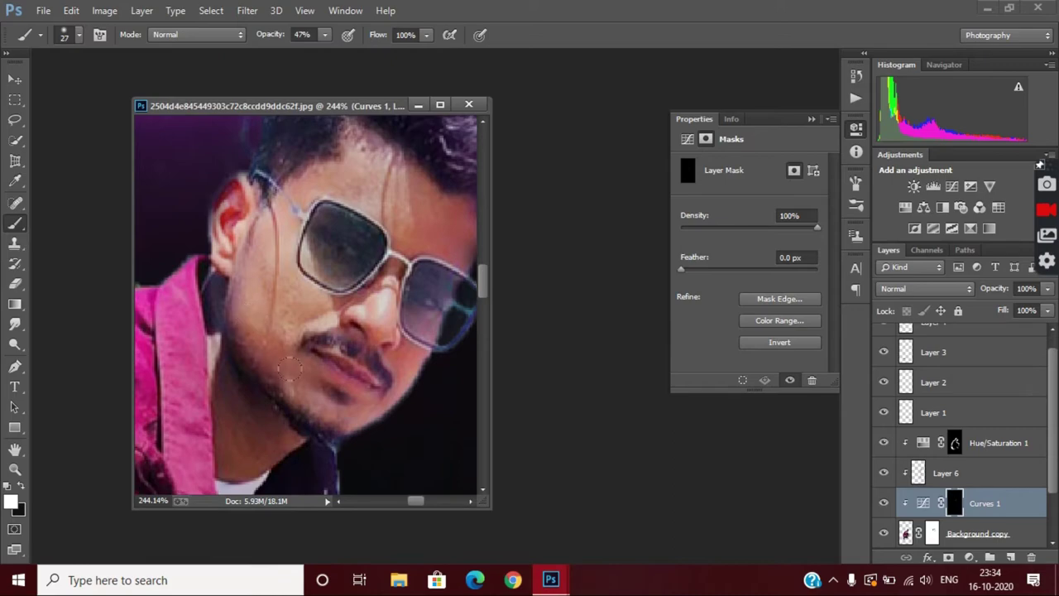
mouse_move(293, 355)
mouse_down()
mouse_move(335, 414)
mouse_move(392, 335)
mouse_up()
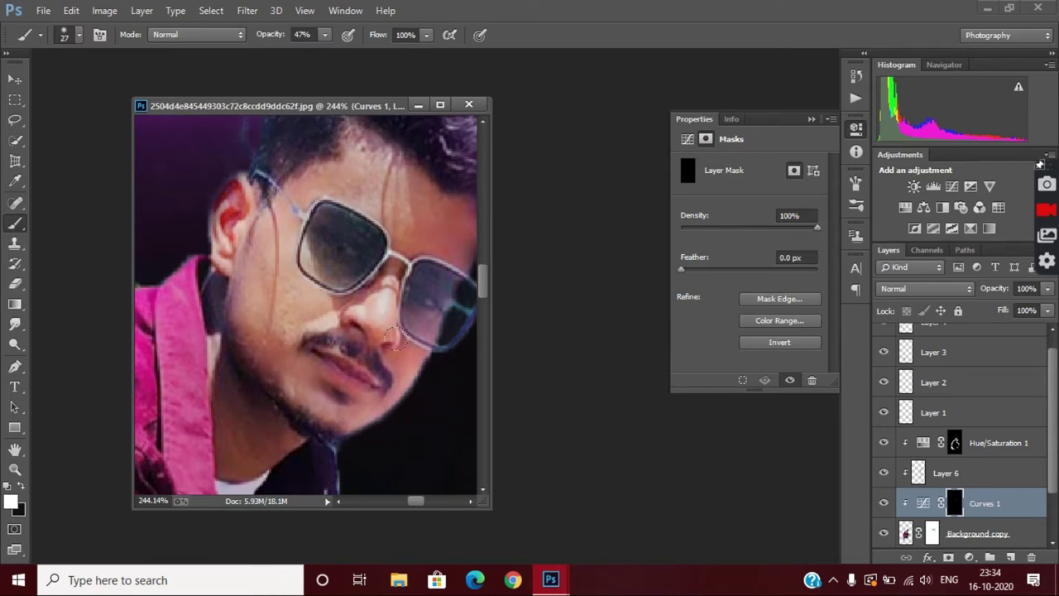
mouse_move(387, 283)
mouse_down()
mouse_move(438, 219)
mouse_move(461, 252)
mouse_up()
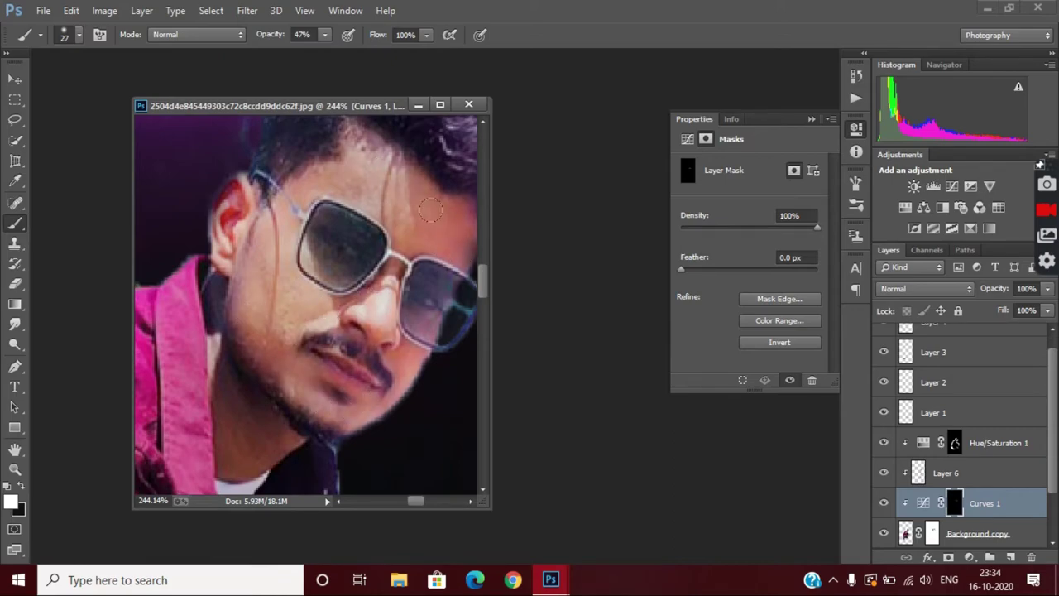
drag(431, 211, 420, 242)
scroll(423, 256, down, 1)
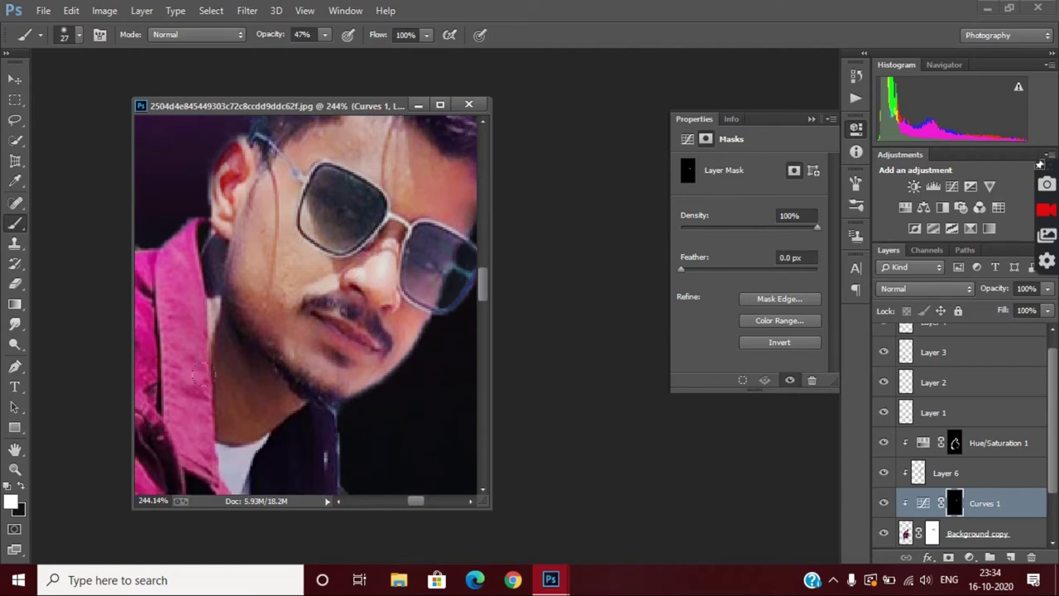
drag(201, 377, 227, 418)
drag(278, 395, 278, 426)
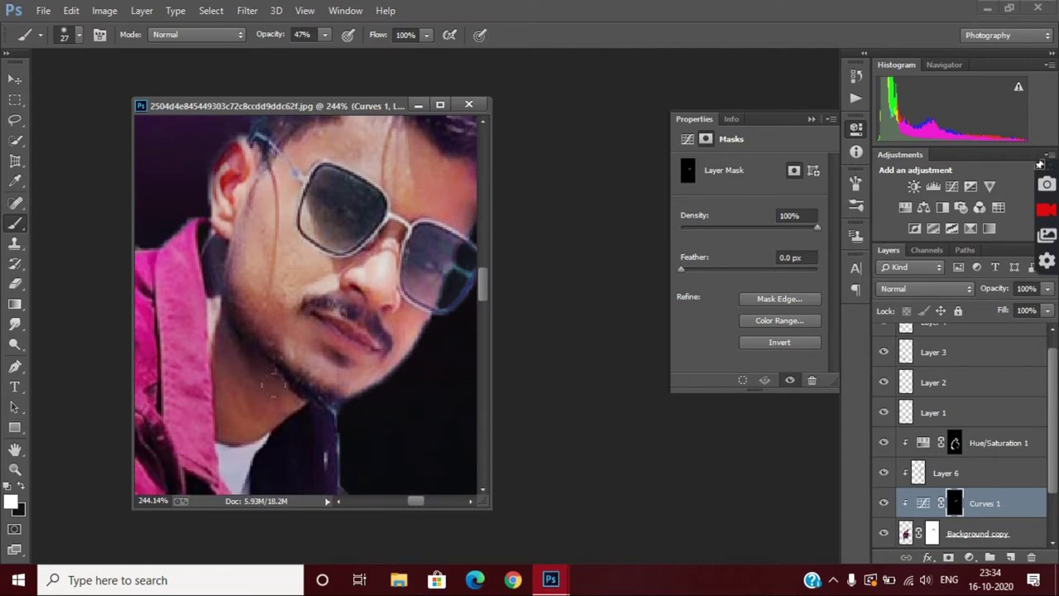
Step: Paint brightening onto the forearm, then select the man's cut-out layer
scroll(267, 411, down, 3)
scroll(273, 397, down, 2)
scroll(379, 372, up, 4)
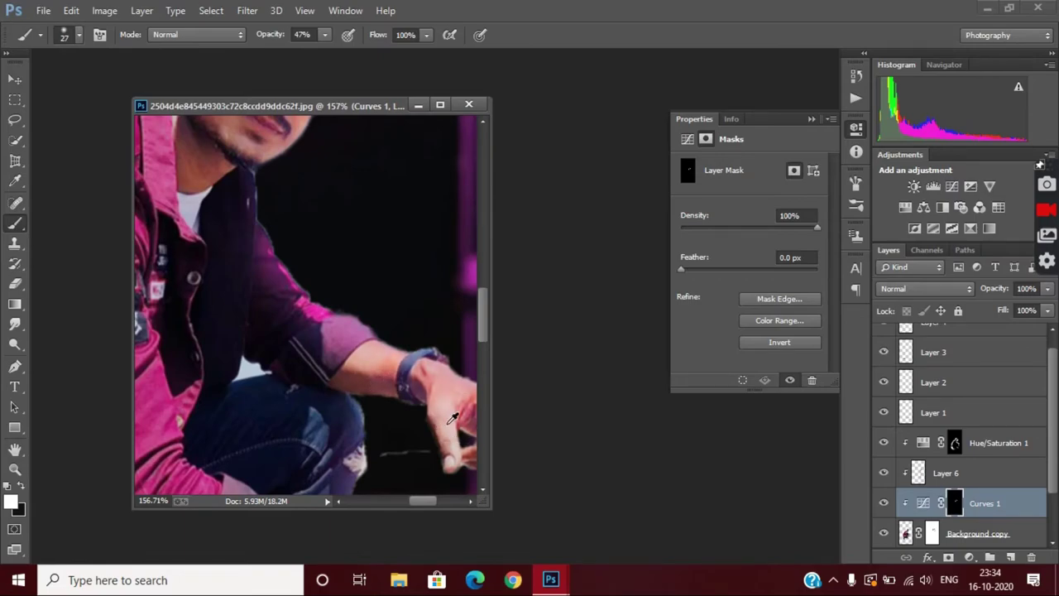
scroll(436, 392, down, 4)
scroll(443, 360, up, 3)
drag(441, 354, 449, 373)
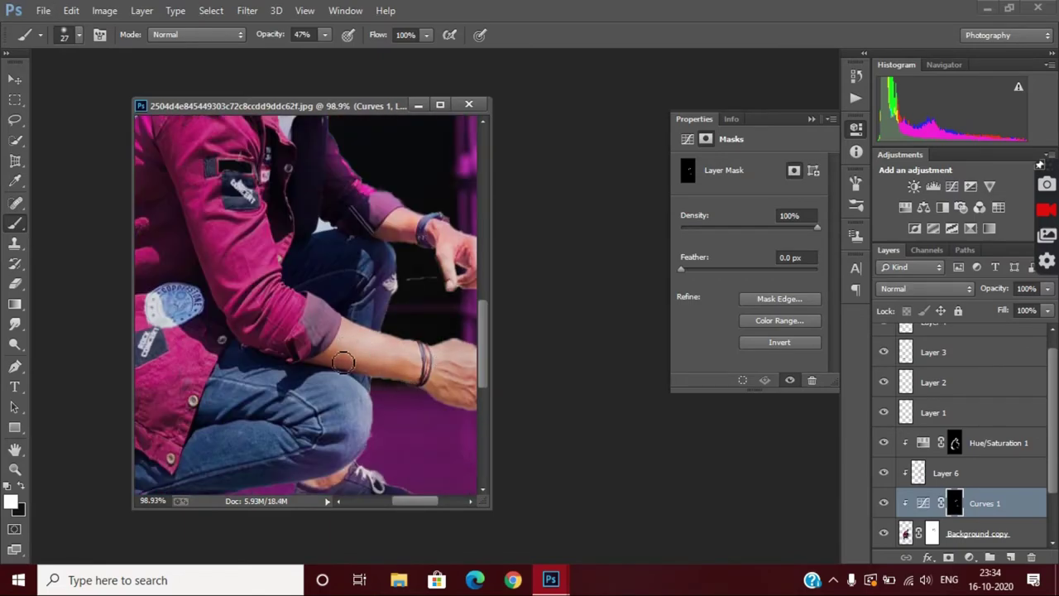
scroll(477, 378, down, 3)
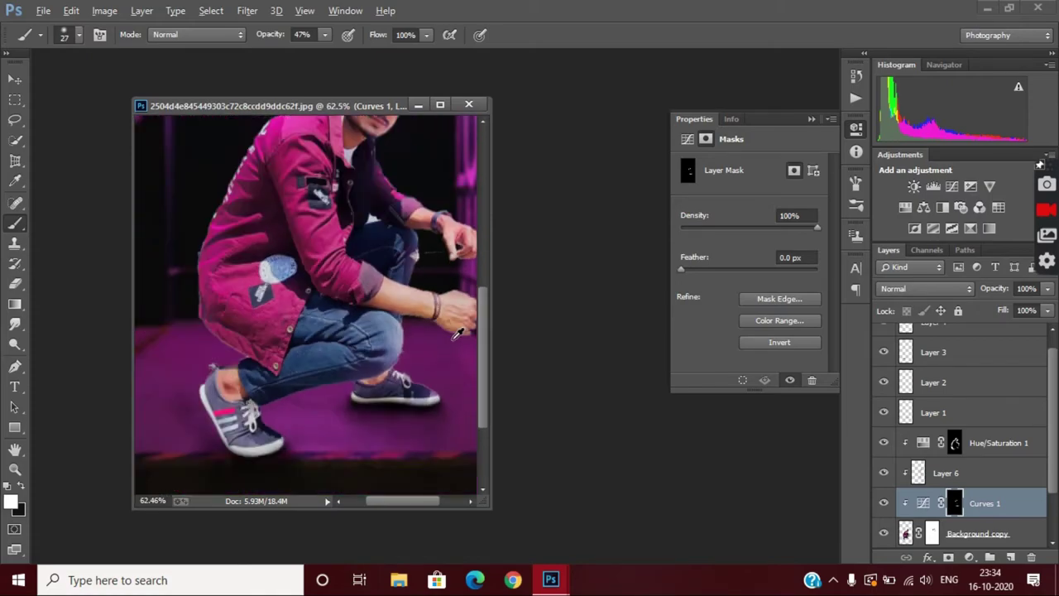
scroll(331, 315, up, 3)
scroll(323, 313, up, 2)
scroll(322, 313, up, 1)
key(alt+bracketleft)
Step: Reshape the man's arm and hand edges in Liquify at 200% preview with a 34 brush
click(248, 11)
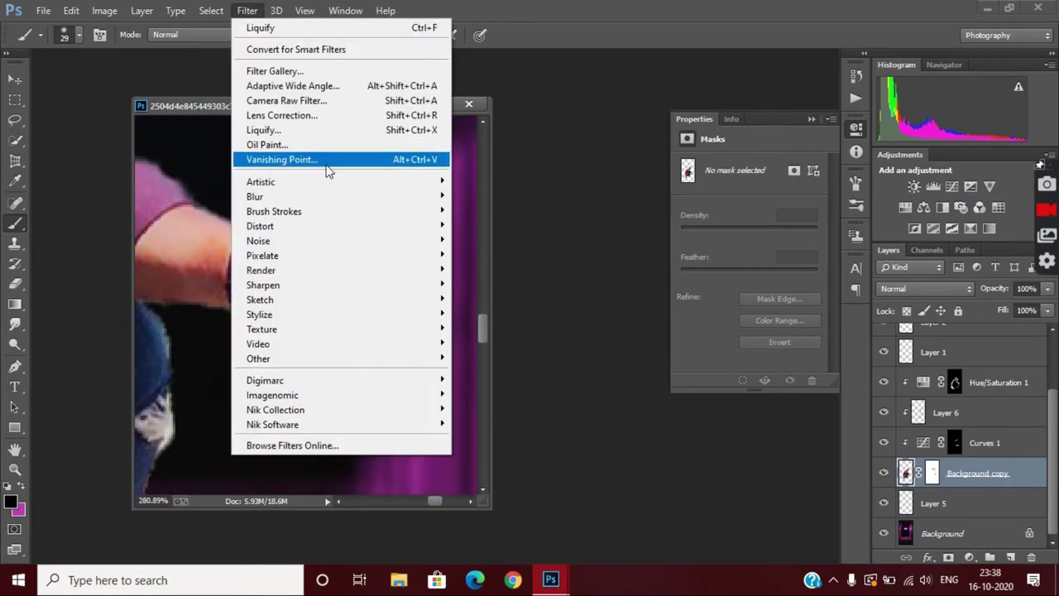
click(335, 130)
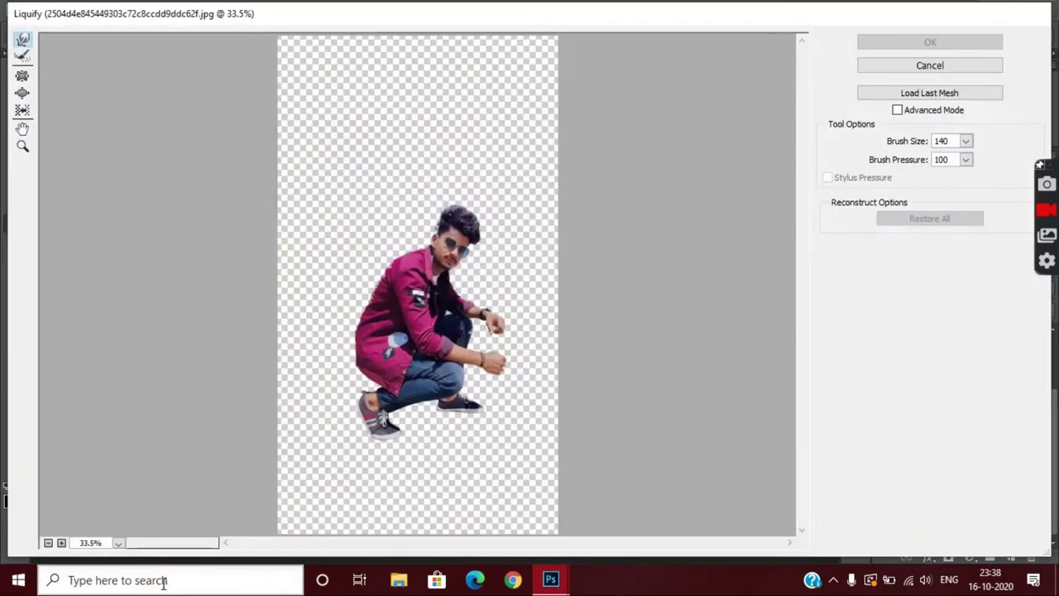
click(78, 542)
text(200)
key(Return)
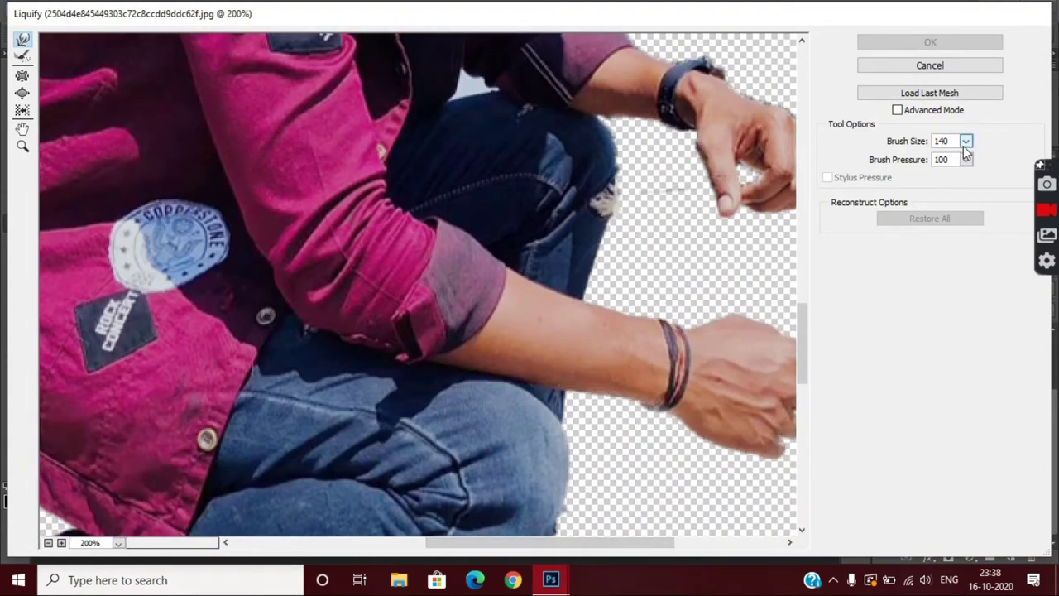
drag(966, 159, 908, 163)
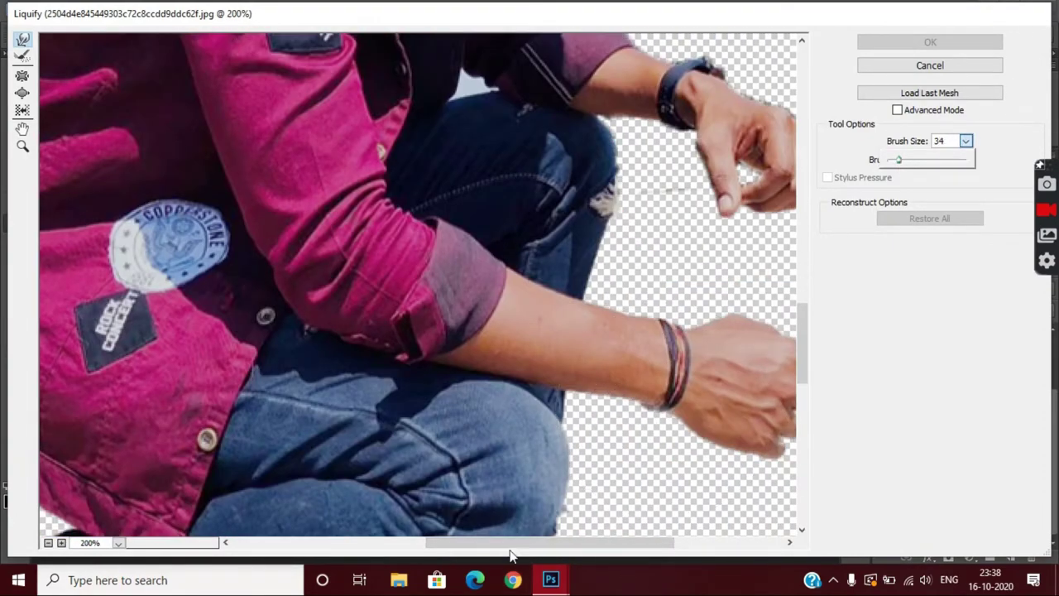
scroll(585, 277, down, 5)
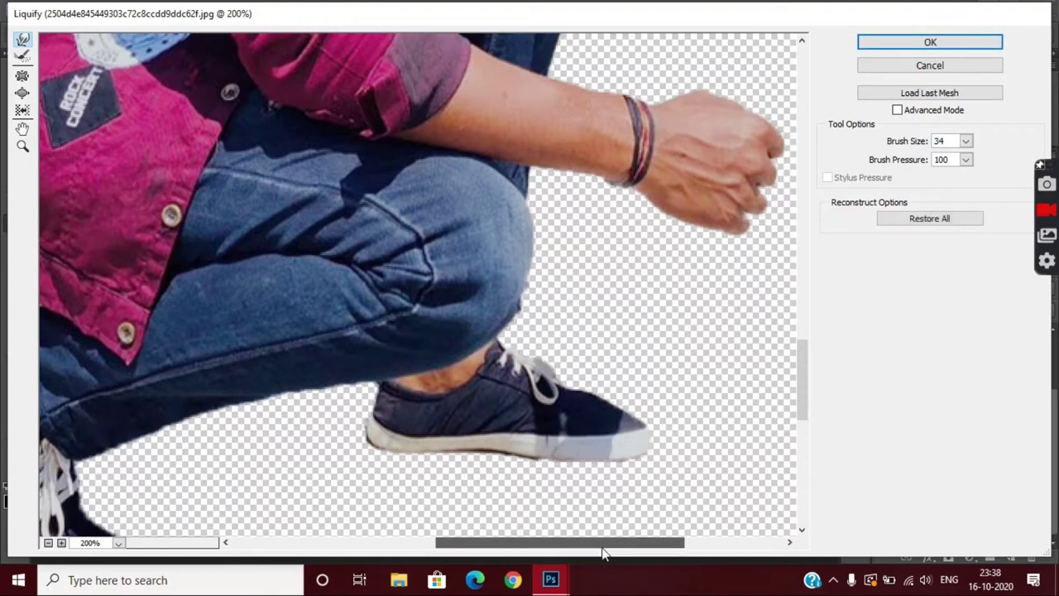
scroll(645, 413, up, 5)
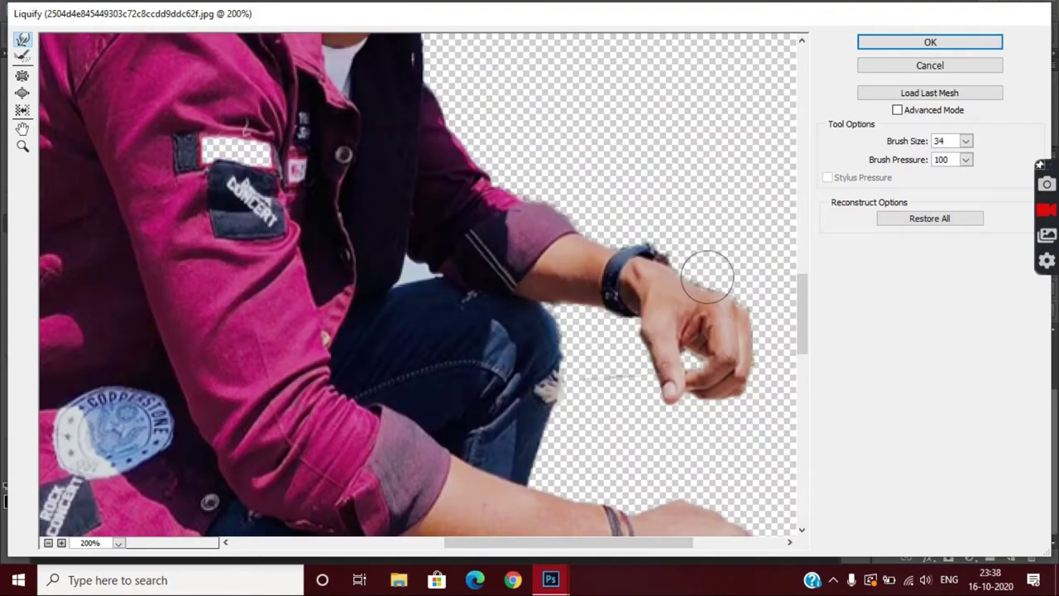
scroll(694, 273, down, 3)
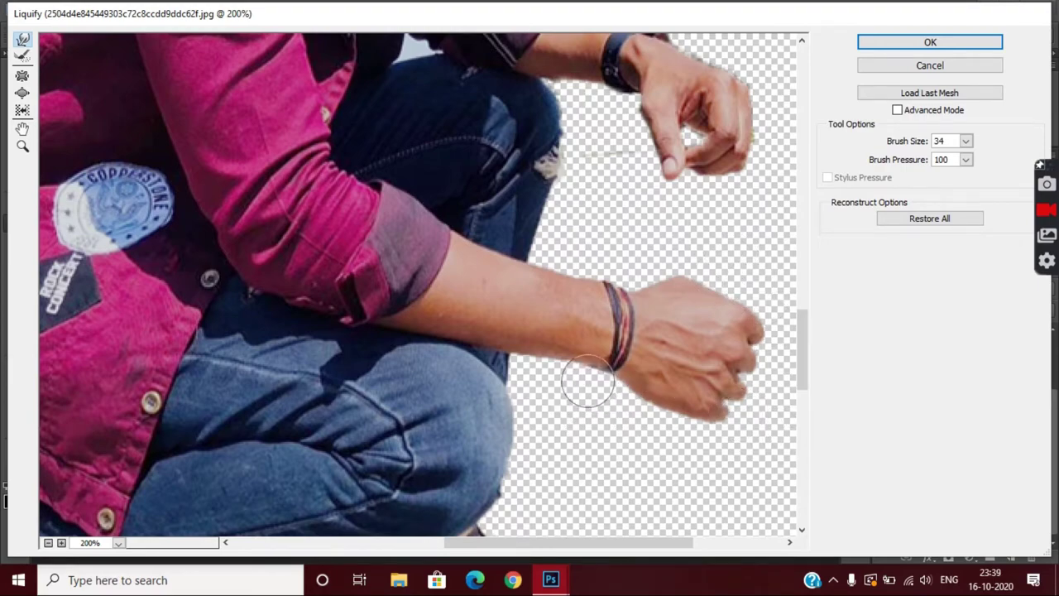
scroll(730, 356, up, 2)
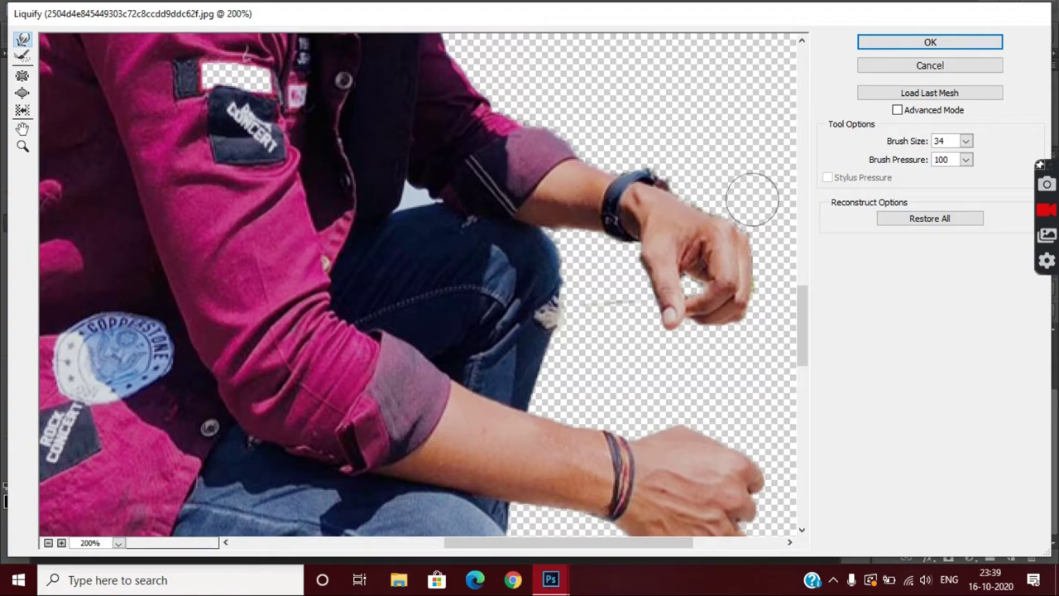
scroll(773, 287, up, 6)
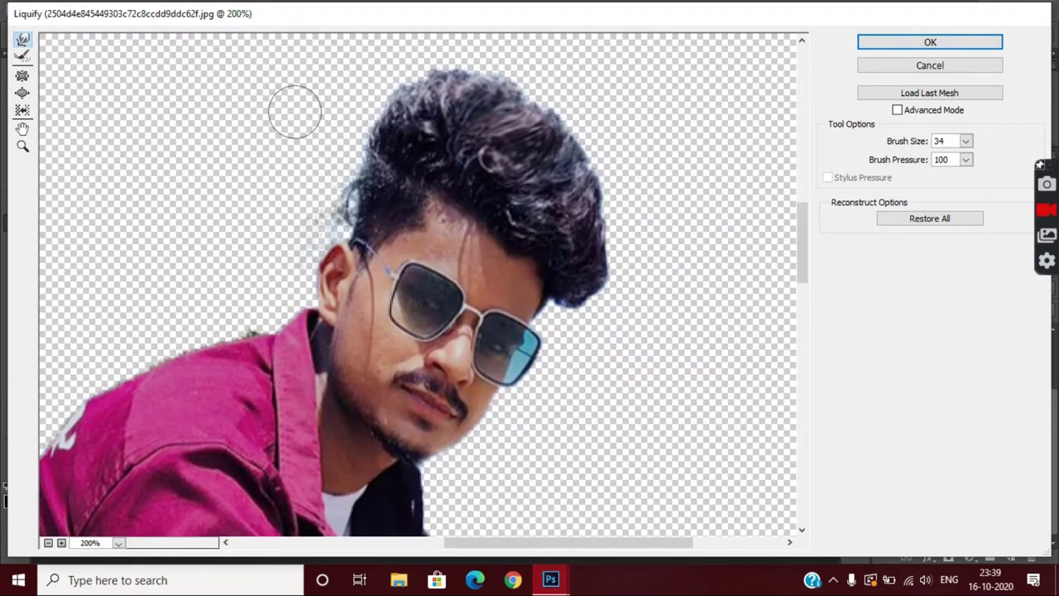
scroll(594, 215, up, 3)
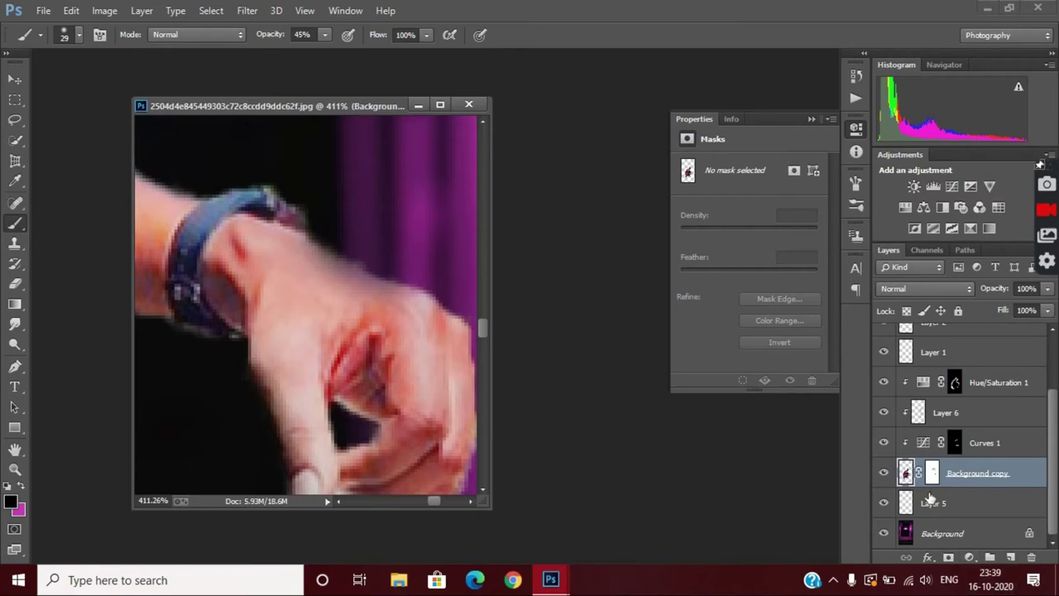
Step: Select the Background copy layer mask and zoom out on the composite
click(932, 473)
alt+scroll(348, 298, up, 2)
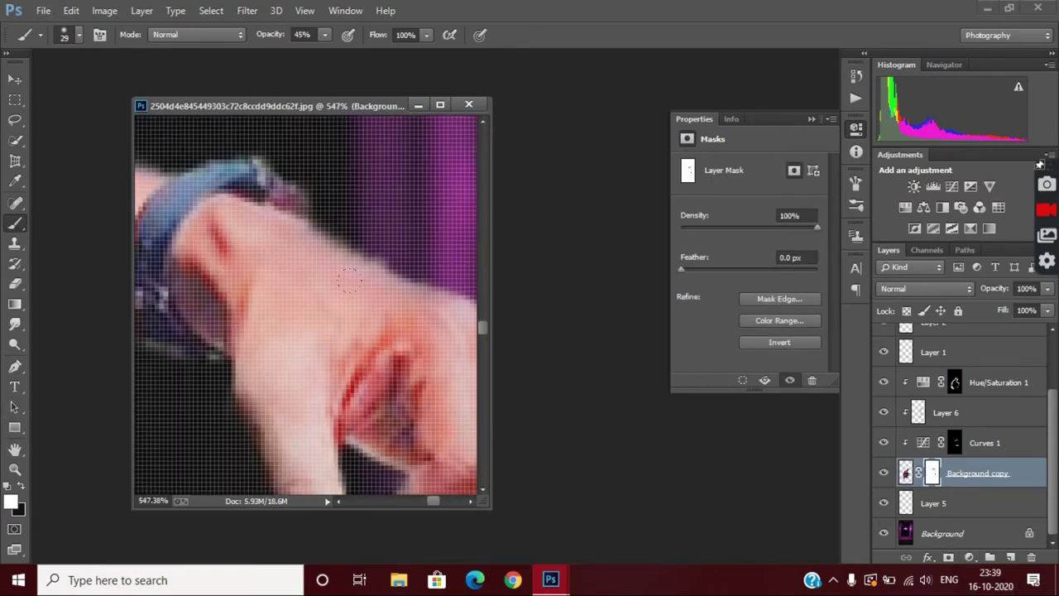
alt+scroll(438, 339, down, 4)
alt+scroll(439, 339, down, 4)
alt+scroll(438, 339, down, 1)
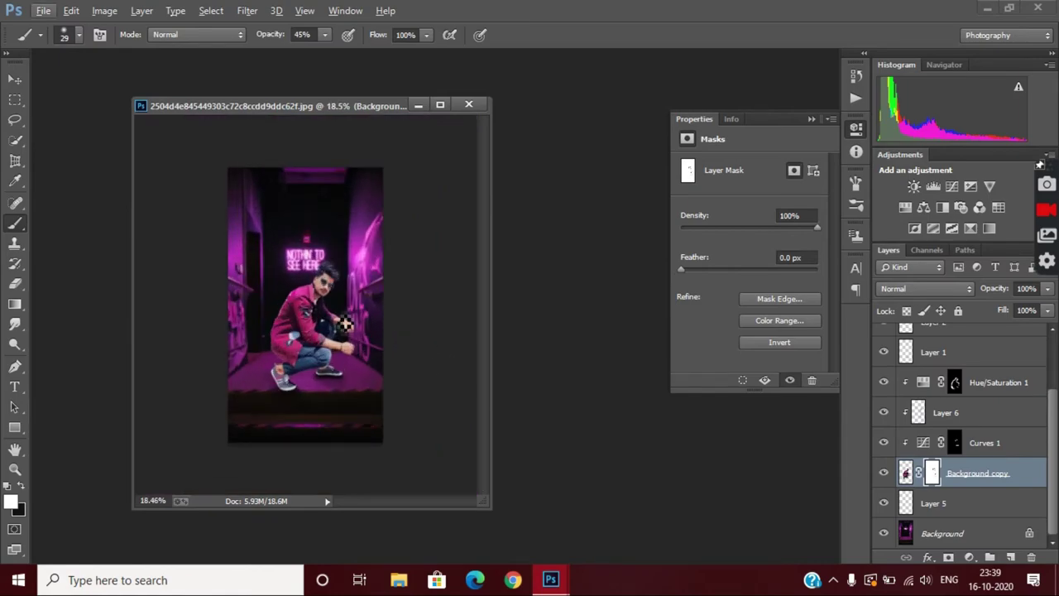
Step: Add a Vibrance adjustment layer with Vibrance raised to +16
click(970, 557)
click(950, 347)
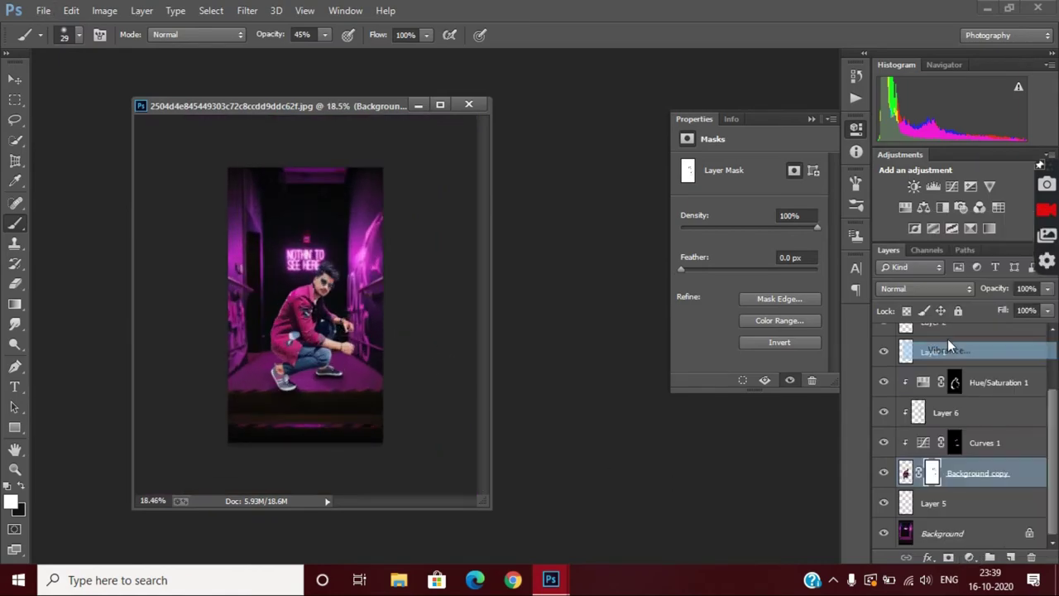
drag(749, 181, 768, 184)
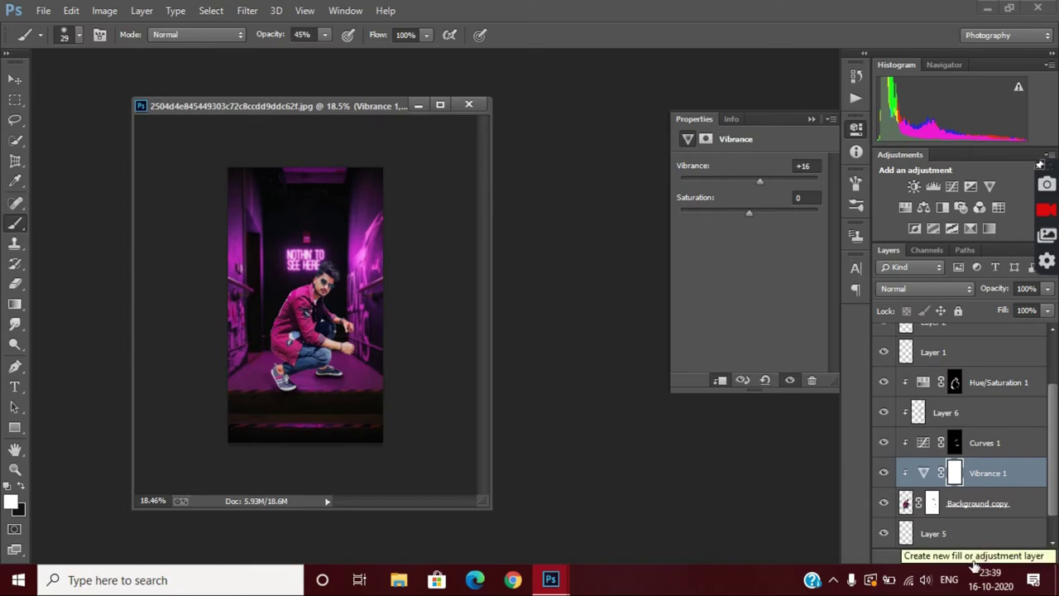
scroll(951, 530, down, 1)
Step: Select the Background layer and dismiss the adjustment list without adding anything
click(947, 527)
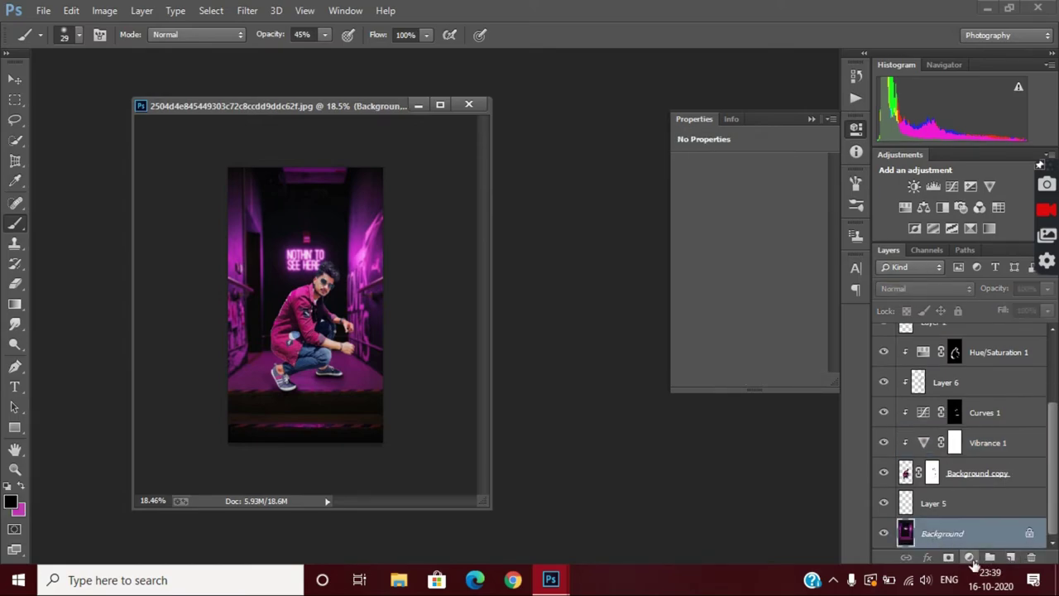
click(970, 557)
click(747, 519)
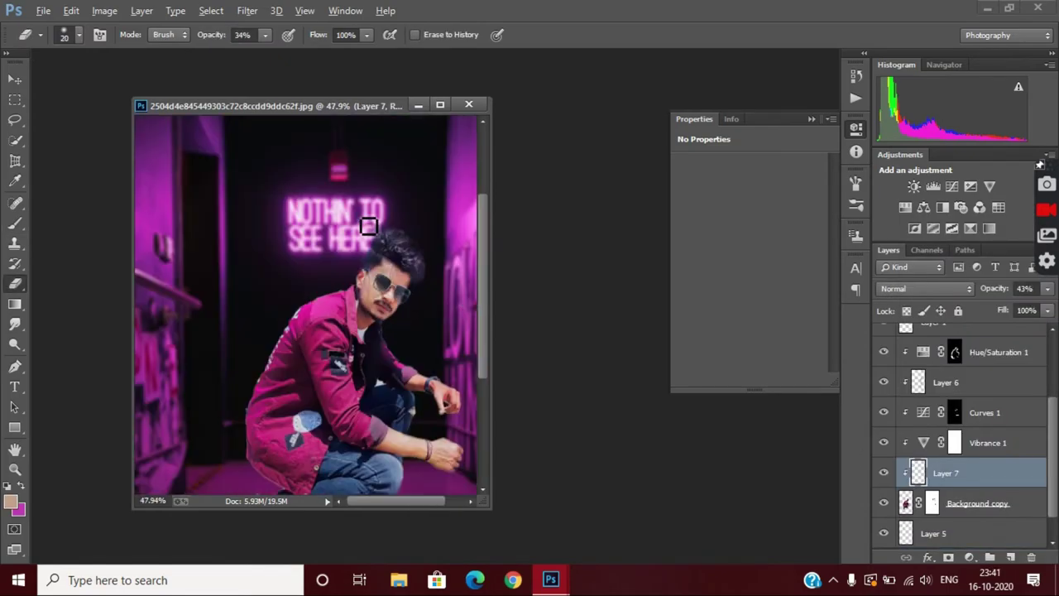
click(247, 10)
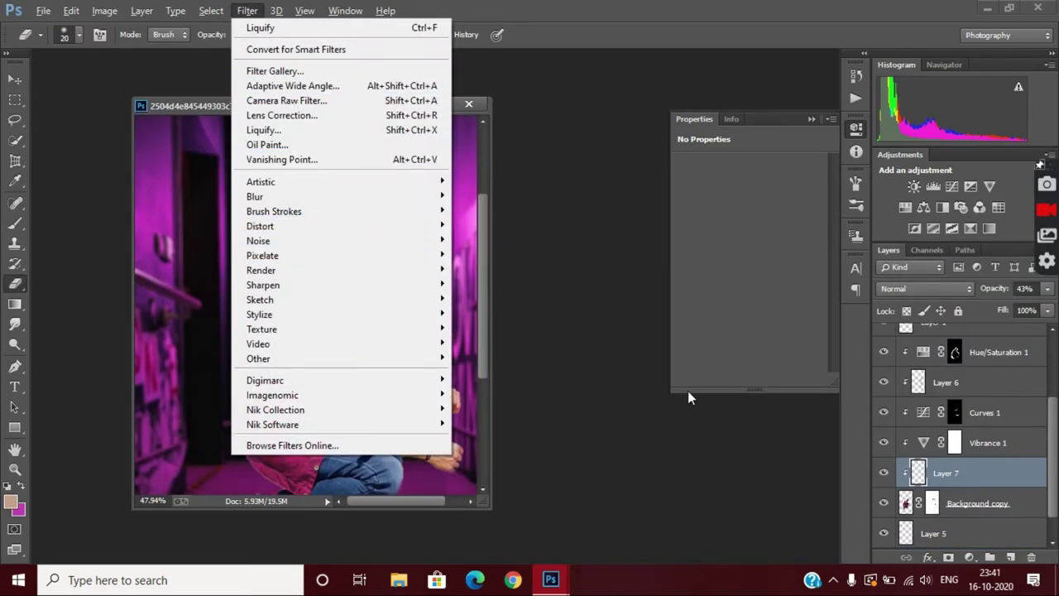
Step: Push the man's hair into shape with Liquify on the Background copy layer and apply it
click(955, 506)
click(246, 10)
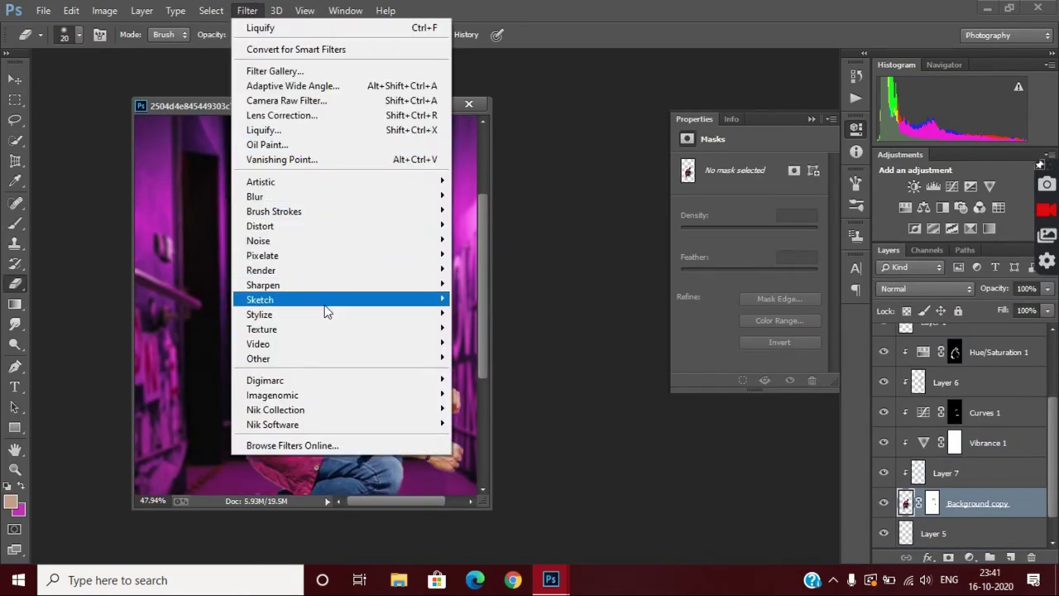
click(300, 131)
scroll(654, 302, up, 1)
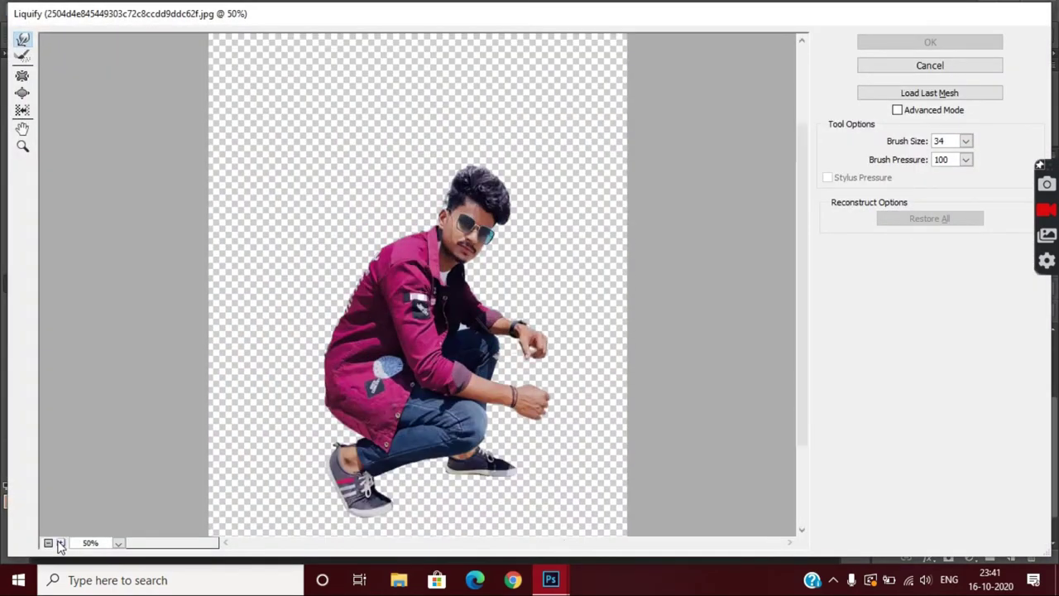
scroll(653, 302, up, 3)
scroll(654, 297, up, 1)
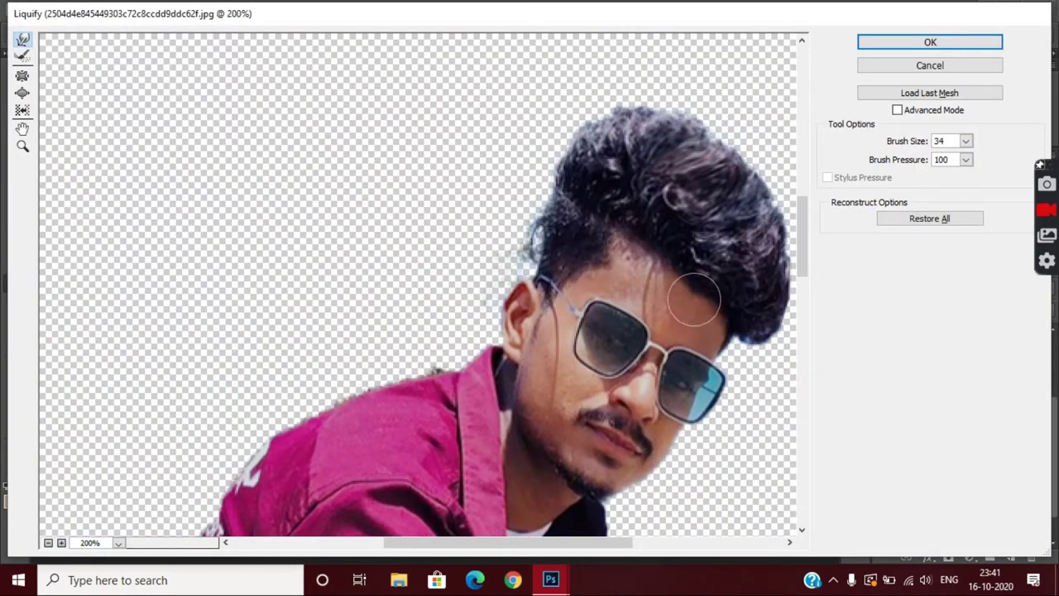
click(930, 41)
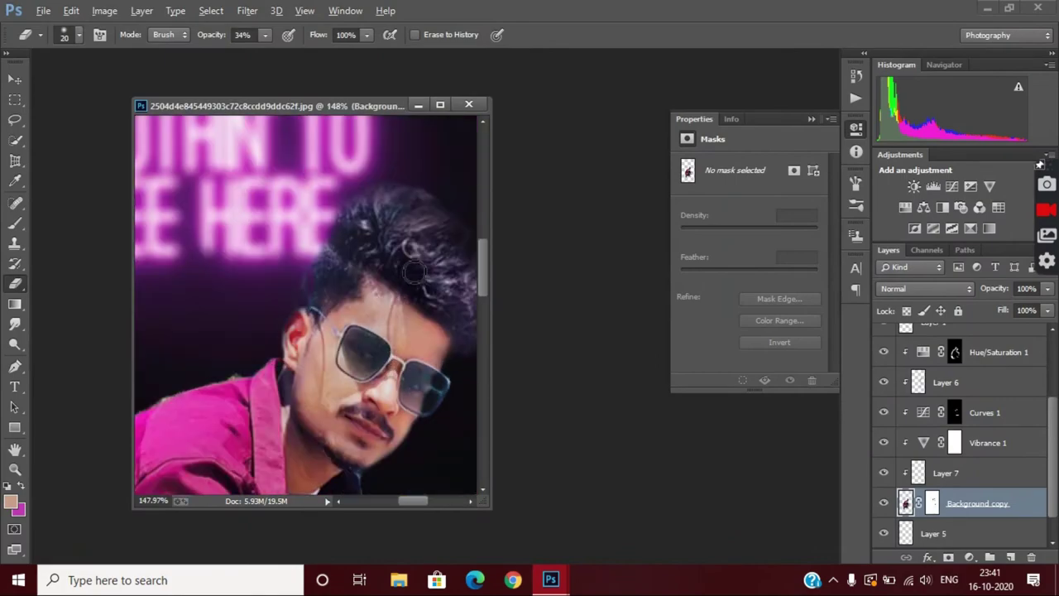
scroll(411, 295, down, 2)
scroll(422, 308, down, 3)
scroll(393, 327, down, 3)
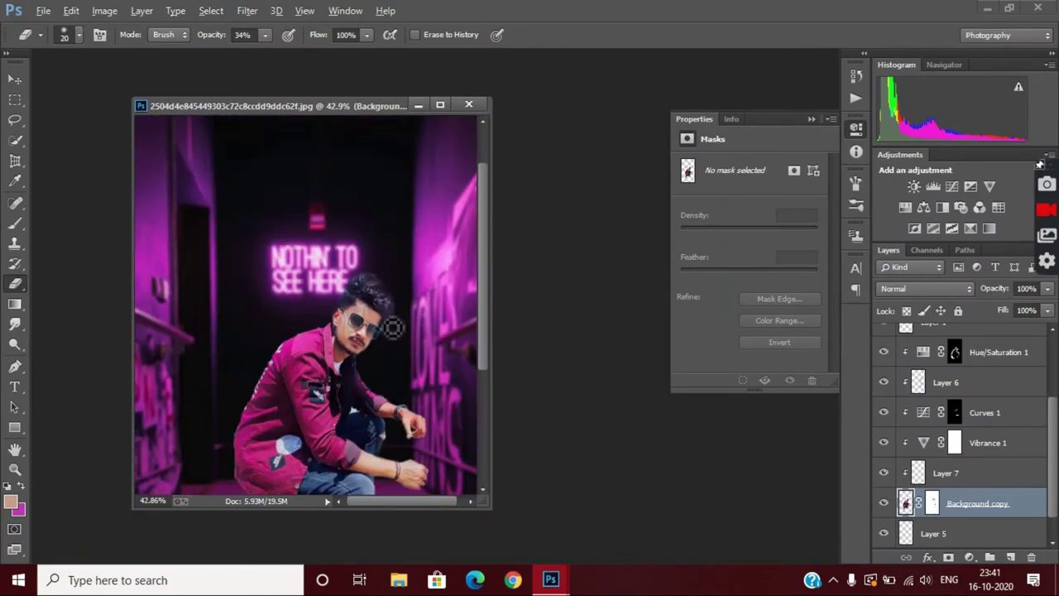
scroll(362, 323, up, 6)
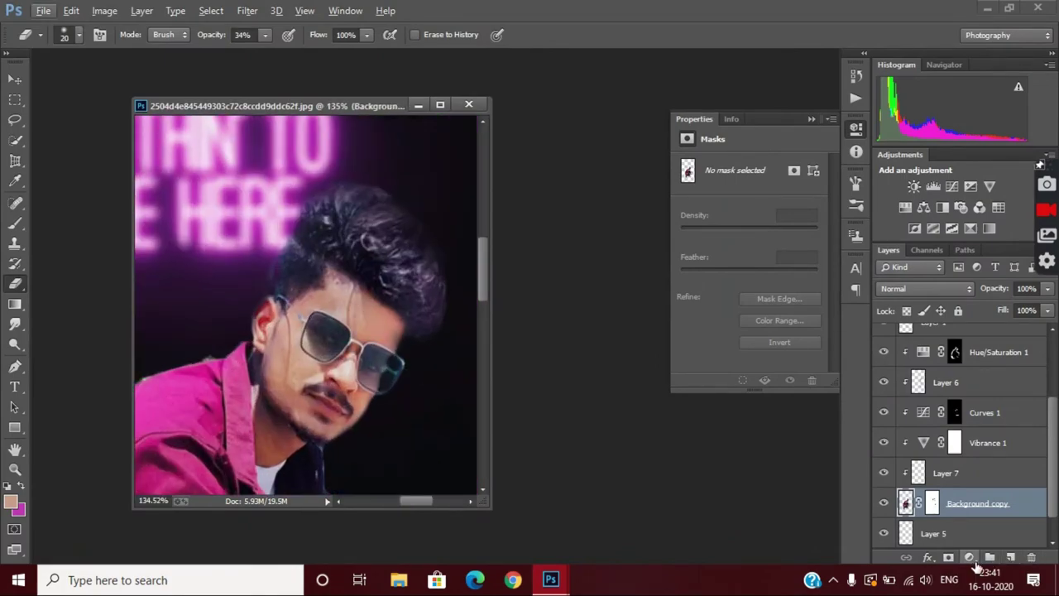
Step: Duplicate the man's layer and smooth his cheek skin with the Mixer Brush
key(ctrl+j)
right_click(15, 203)
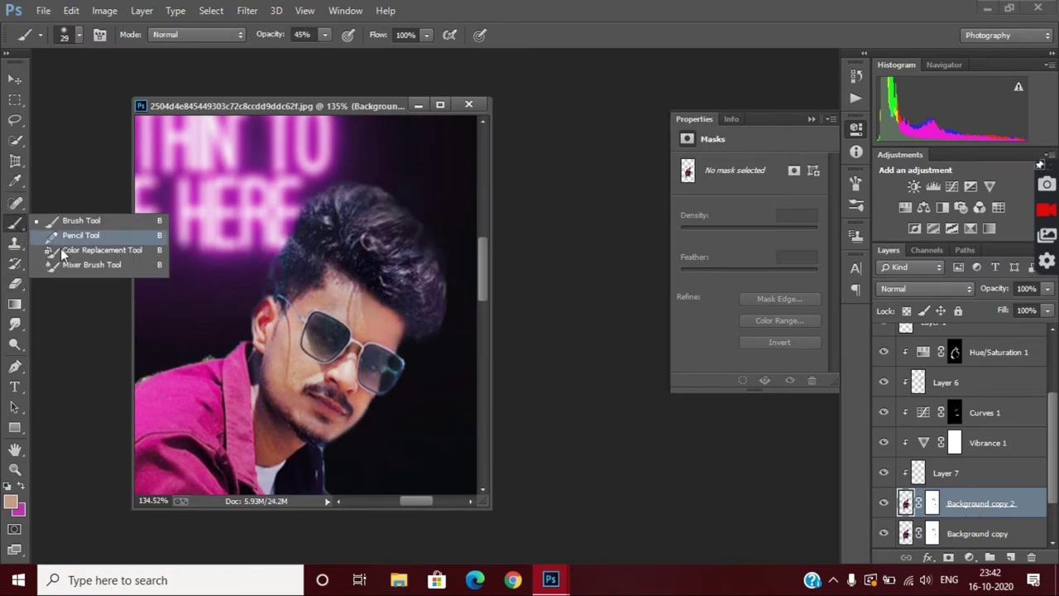
click(82, 262)
scroll(300, 366, up, 3)
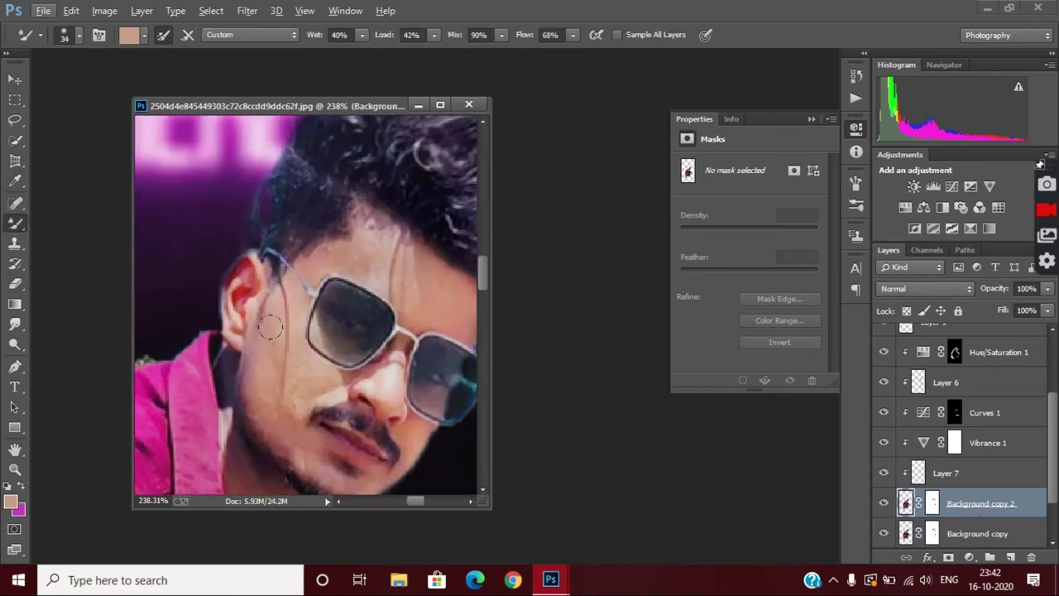
mouse_move(271, 326)
mouse_down()
mouse_move(273, 380)
mouse_move(272, 348)
mouse_move(293, 312)
mouse_move(267, 315)
mouse_move(340, 240)
mouse_move(416, 296)
mouse_move(370, 217)
mouse_up()
scroll(370, 231, right, 2)
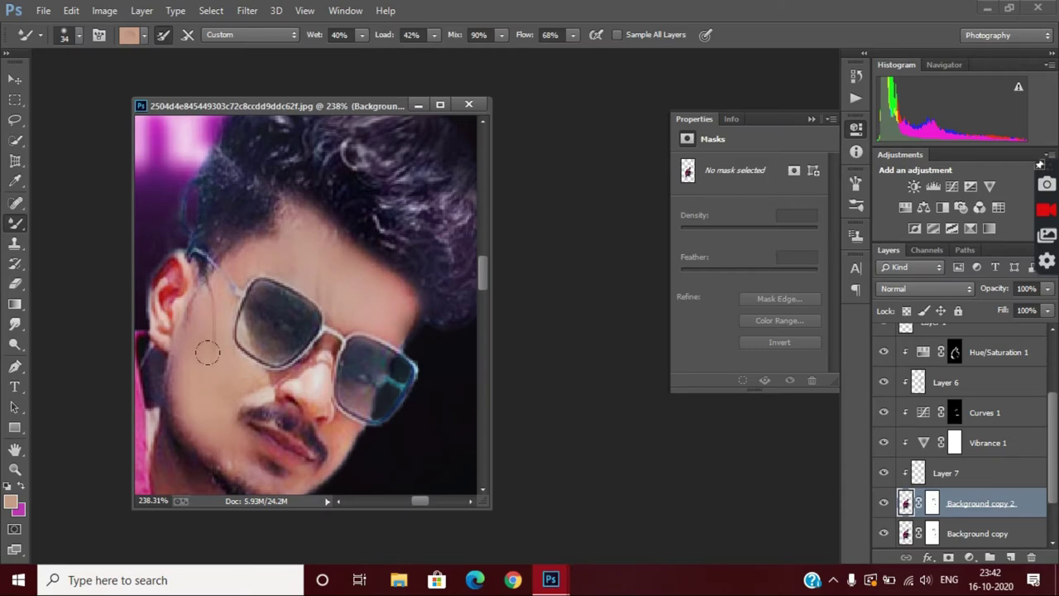
scroll(207, 353, down, 1)
mouse_move(222, 410)
mouse_down()
mouse_move(248, 447)
mouse_move(294, 432)
mouse_up()
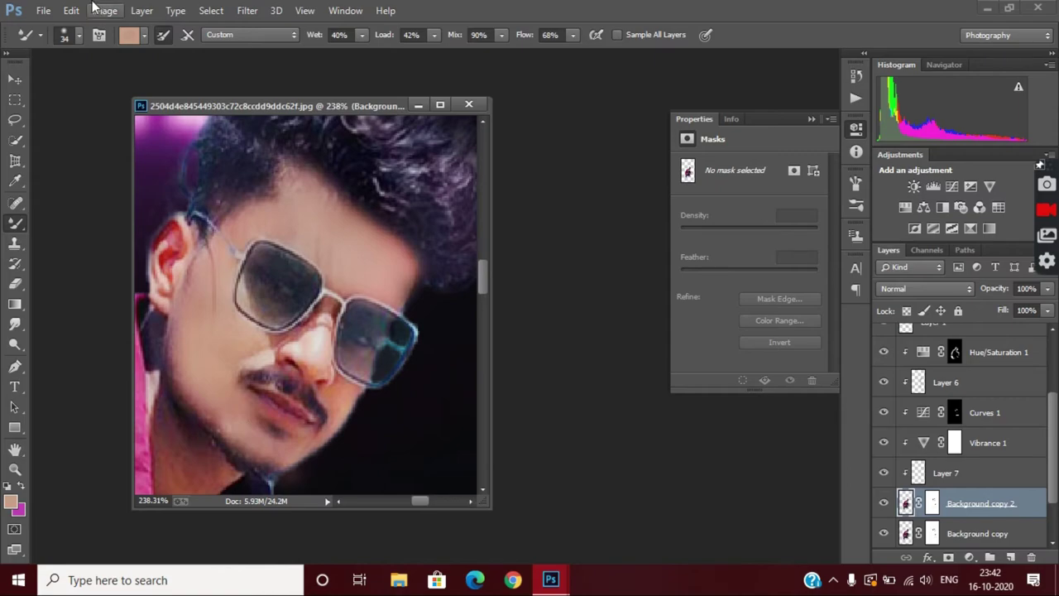
Step: Smooth the skin along the nose and beside the moustache with a 19 px brush
click(79, 34)
text(19)
key(Return)
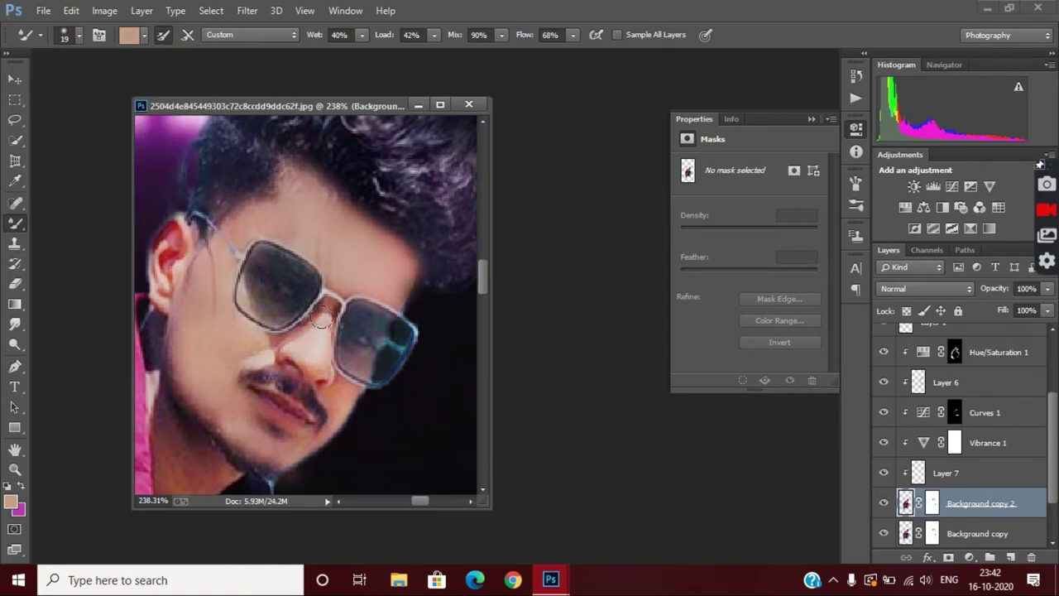
drag(321, 321, 323, 323)
drag(333, 389, 346, 393)
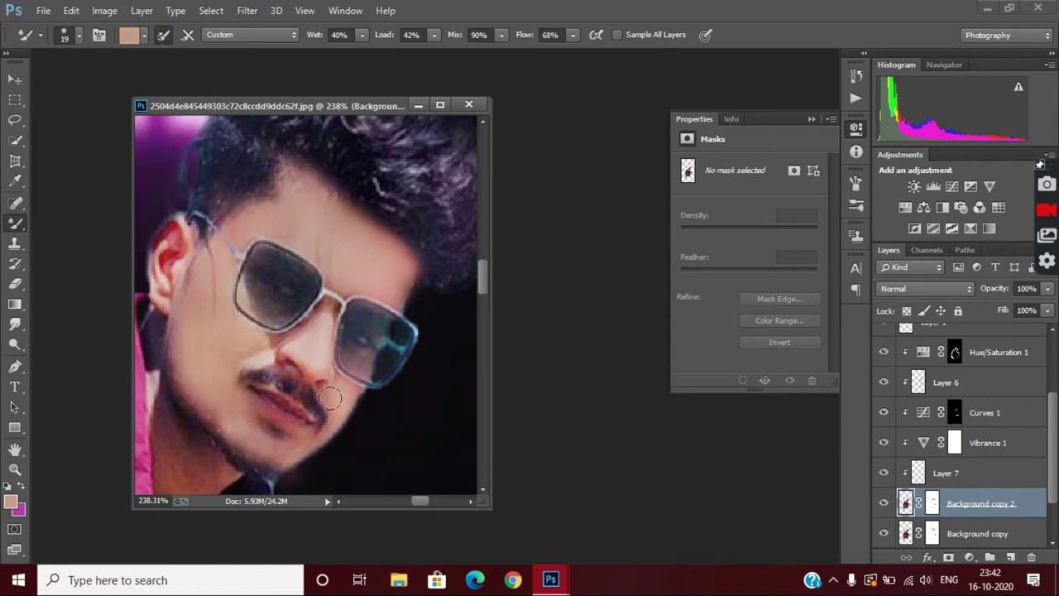
drag(274, 353, 257, 355)
scroll(282, 382, down, 2)
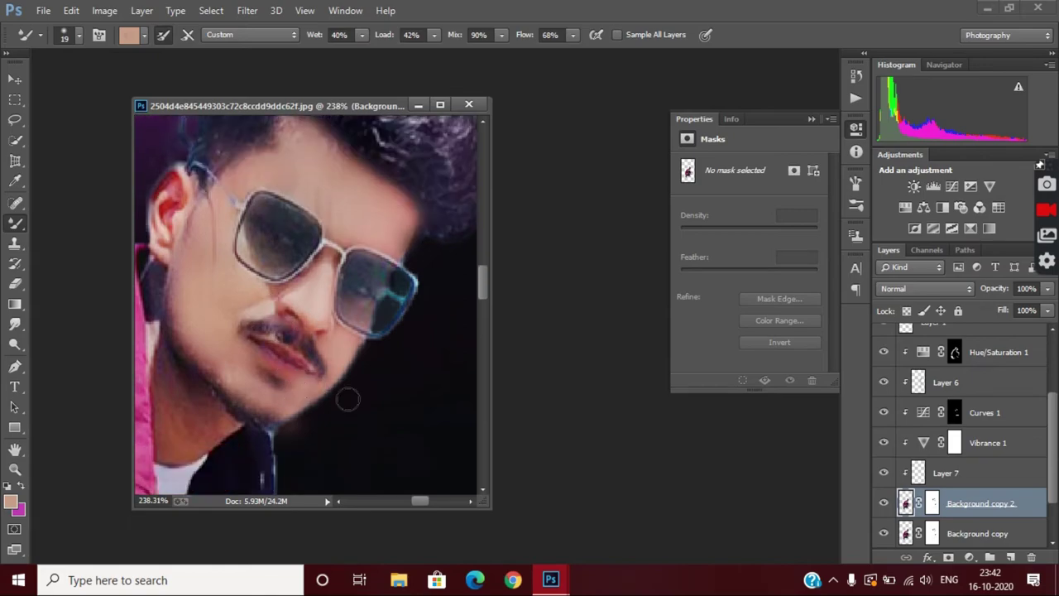
scroll(348, 399, down, 3)
Step: Set the retouched Background copy 2 layer's opacity to 55%
click(1045, 288)
mouse_move(1034, 309)
mouse_down()
mouse_move(961, 311)
mouse_move(1006, 306)
mouse_up()
scroll(402, 345, down, 5)
scroll(392, 362, up, 2)
scroll(392, 363, up, 4)
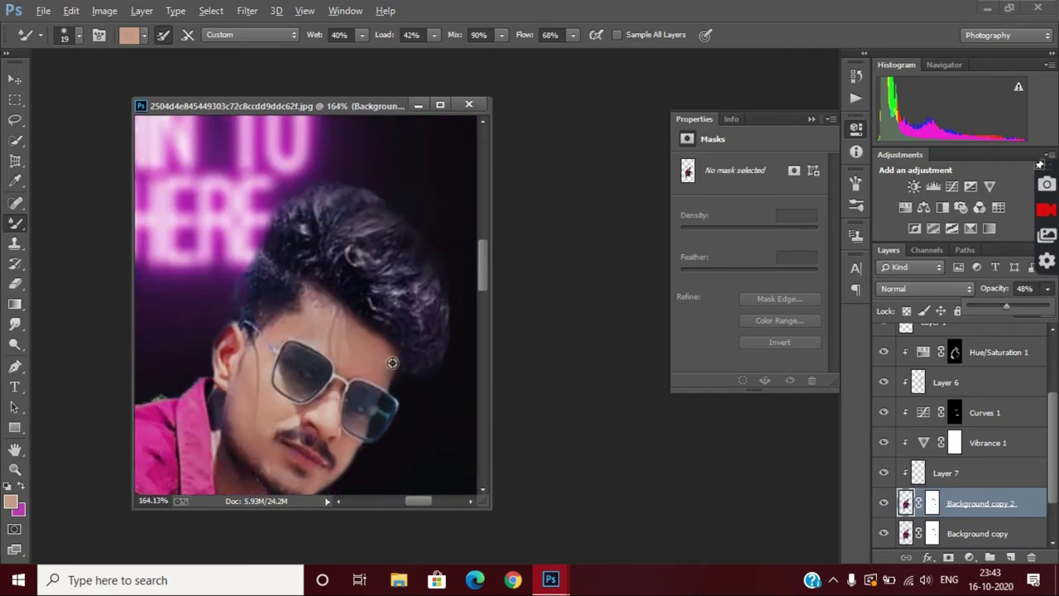
scroll(434, 365, up, 2)
click(338, 335)
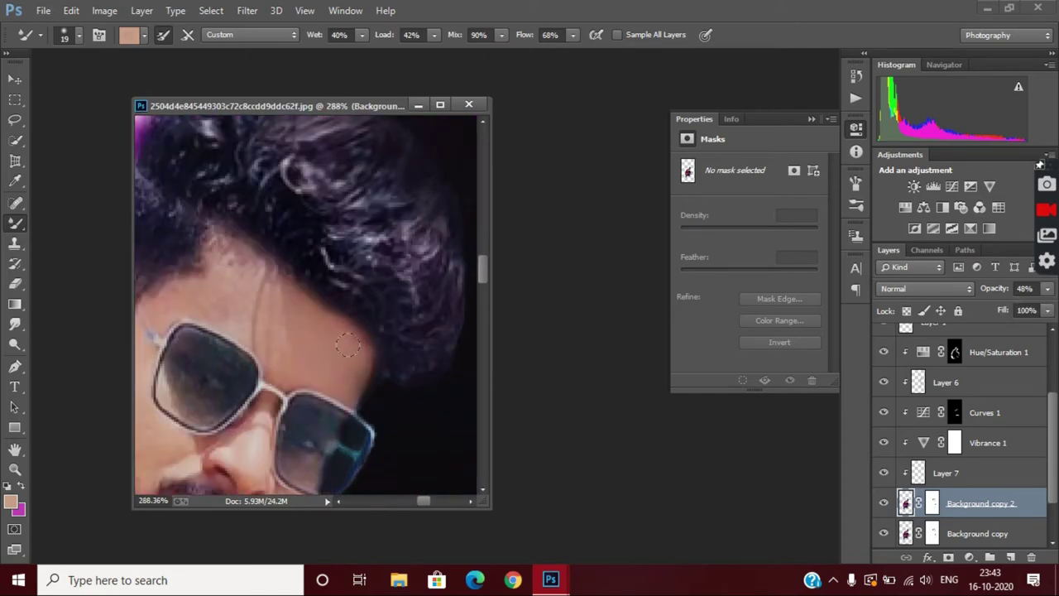
scroll(356, 333, down, 1)
click(1047, 288)
mouse_move(1006, 309)
mouse_down()
mouse_move(1047, 310)
mouse_move(991, 316)
mouse_move(1011, 317)
mouse_up()
scroll(405, 376, down, 5)
scroll(406, 376, down, 1)
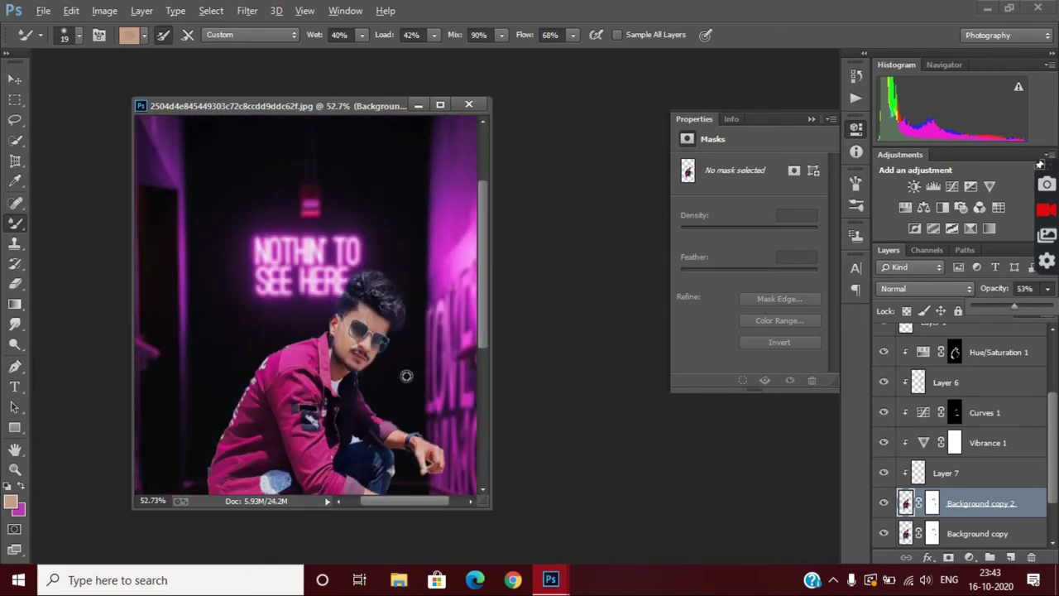
scroll(405, 376, down, 1)
drag(1018, 313, 1014, 313)
scroll(281, 382, down, 2)
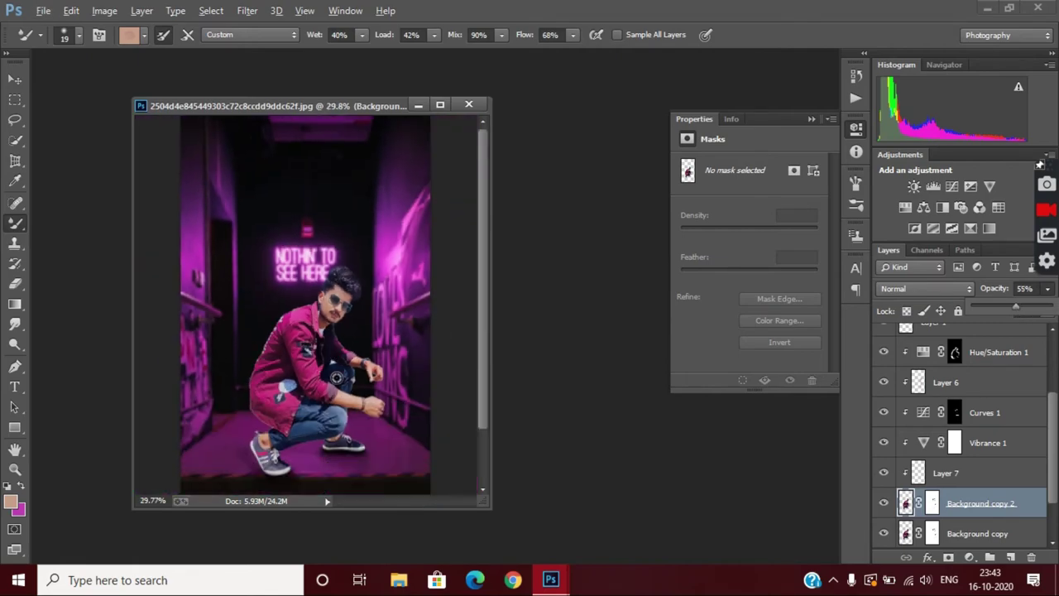
scroll(973, 533, down, 2)
Step: Add a Color Balance layer clipped to Background copy with midtones Magenta–Green at +5
click(958, 475)
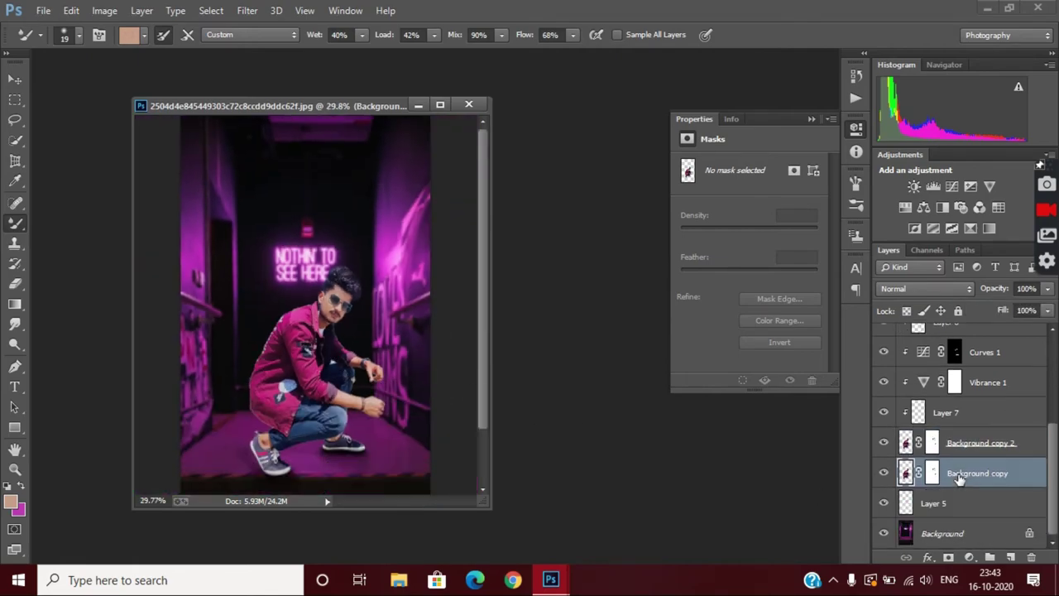
key(alt+bracketright)
key(alt+bracketleft)
click(969, 556)
click(951, 380)
drag(724, 238, 706, 235)
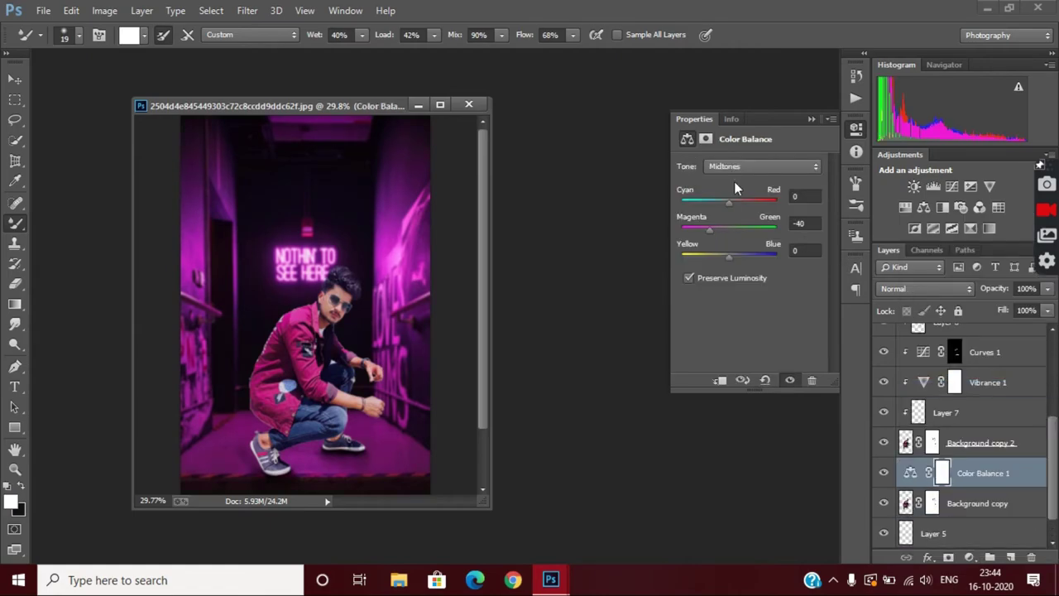
click(761, 166)
Step: Set the Color Balance highlights to −44 and shadows to −18 on Magenta–Green
click(728, 339)
click(720, 380)
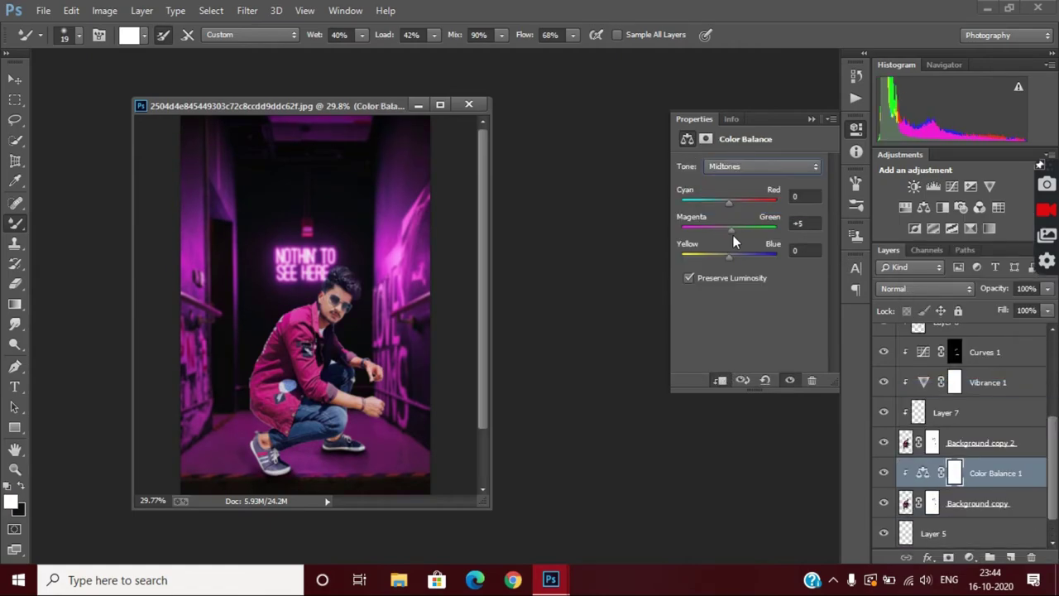
click(744, 167)
click(728, 208)
click(748, 166)
click(728, 179)
scroll(960, 496, down, 2)
Step: Flatten the composite and, in Camera Raw, raise exposure and deepen the blacks
right_click(918, 542)
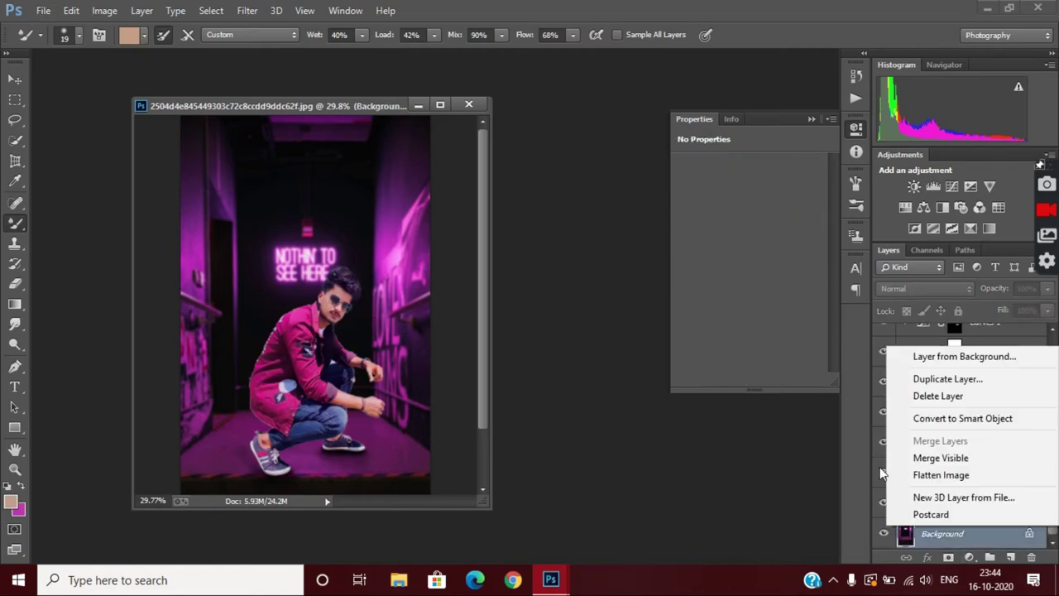
click(942, 469)
click(247, 11)
click(286, 100)
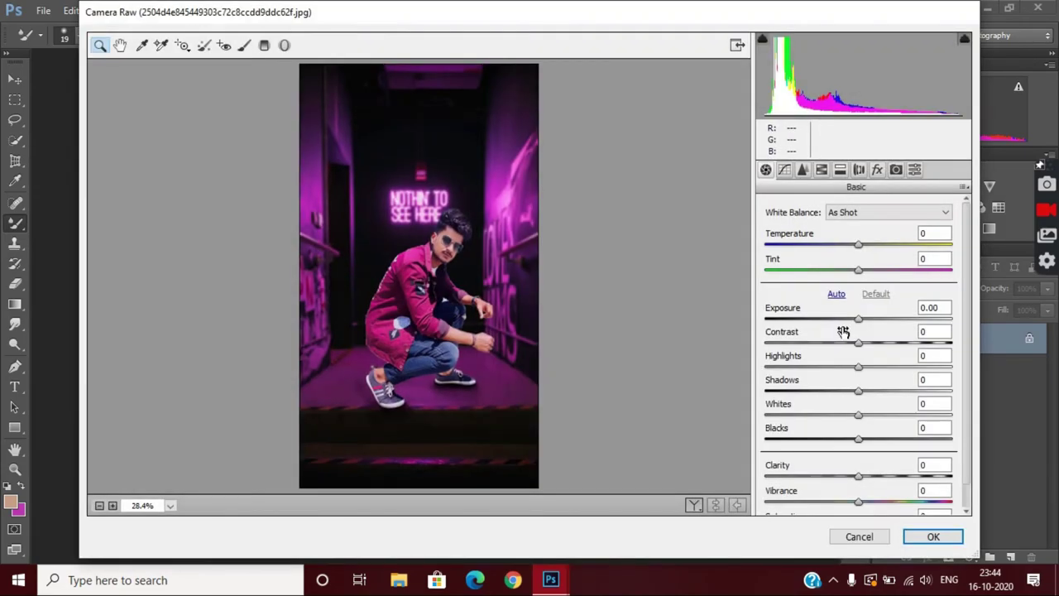
mouse_move(858, 319)
mouse_down()
mouse_move(881, 322)
mouse_move(868, 319)
mouse_move(868, 342)
mouse_move(886, 395)
mouse_move(815, 414)
mouse_move(827, 391)
mouse_move(914, 391)
mouse_up()
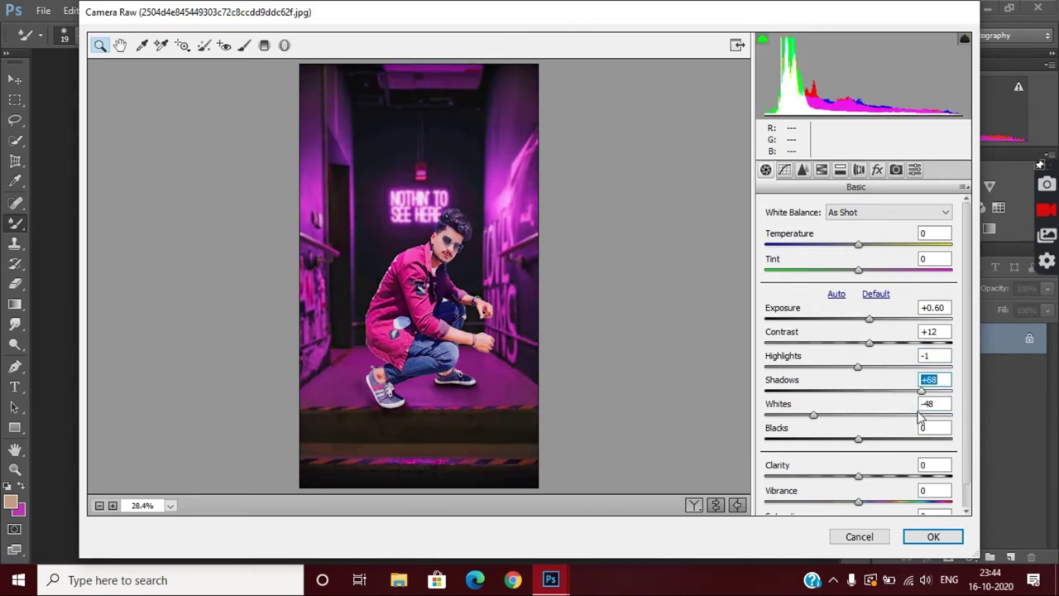
mouse_move(849, 447)
mouse_down()
mouse_move(780, 442)
mouse_move(827, 444)
mouse_move(811, 444)
mouse_move(840, 451)
mouse_move(873, 484)
mouse_up()
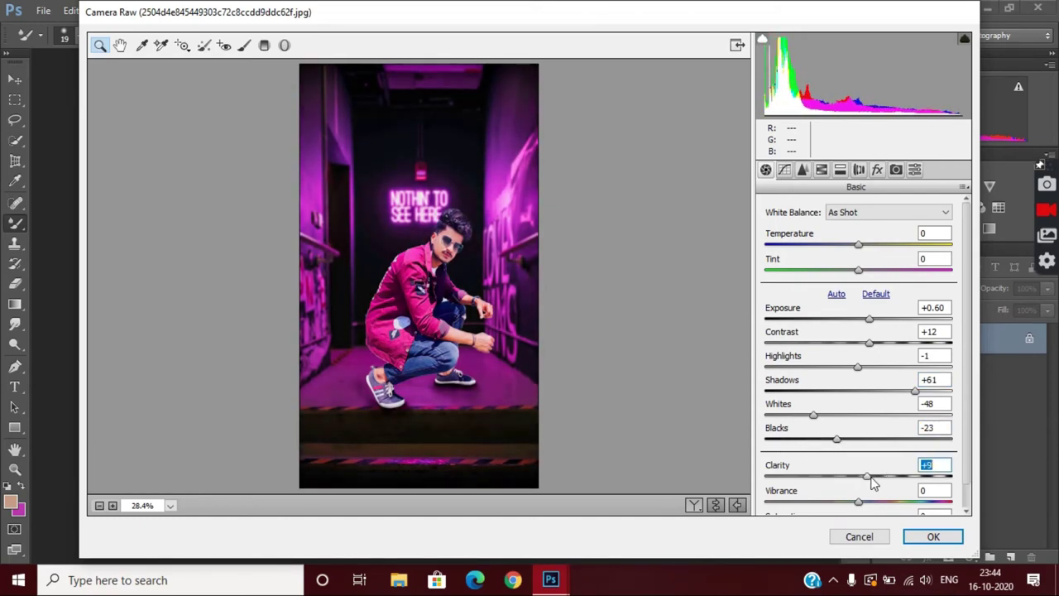
Step: Raise Oranges luminance to +10 and lower Reds luminance in Camera Raw
click(802, 171)
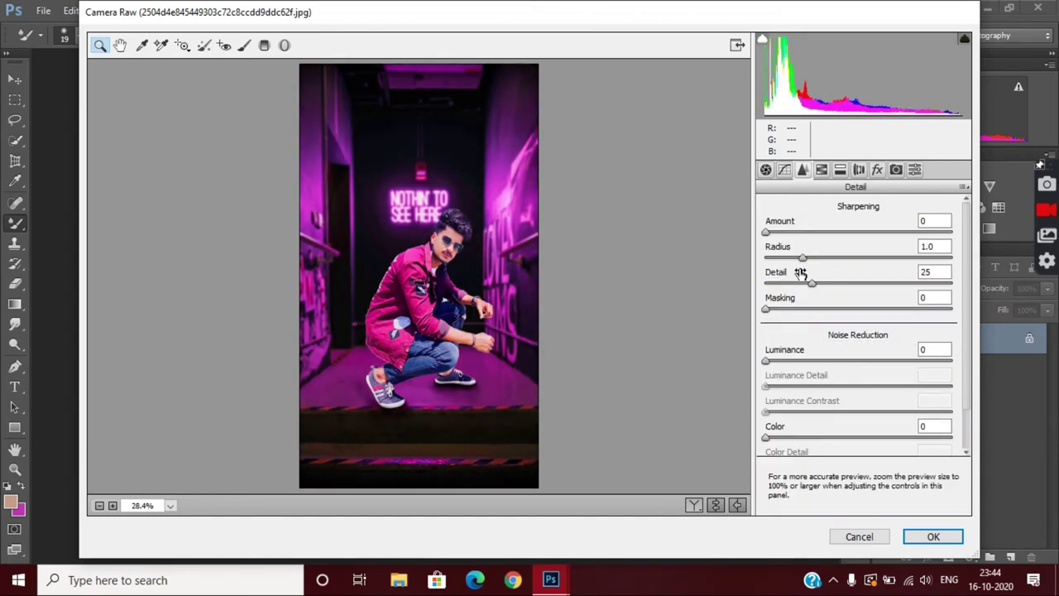
click(822, 170)
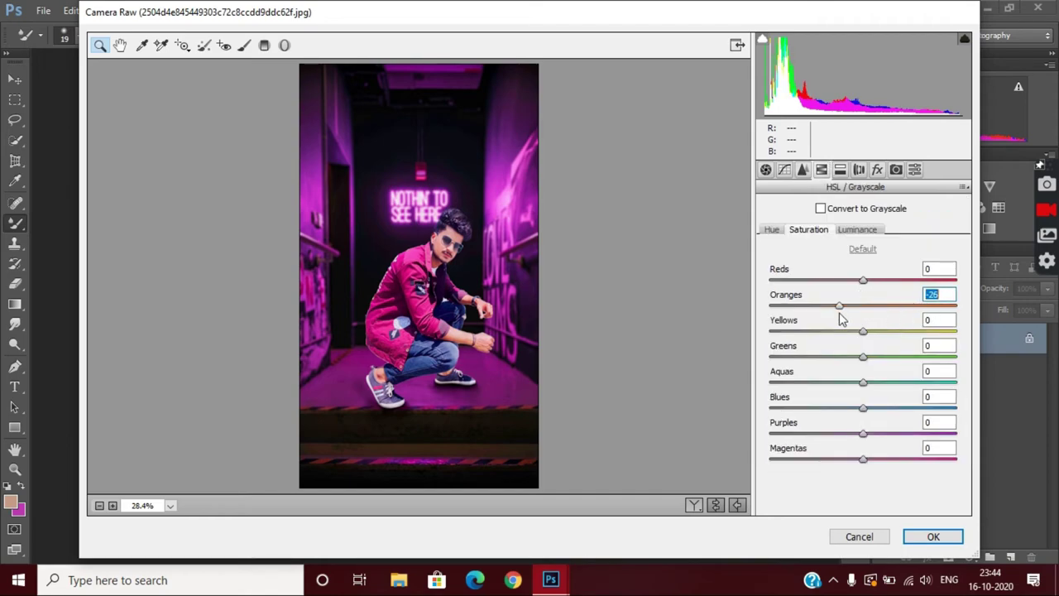
click(857, 230)
drag(863, 305, 881, 306)
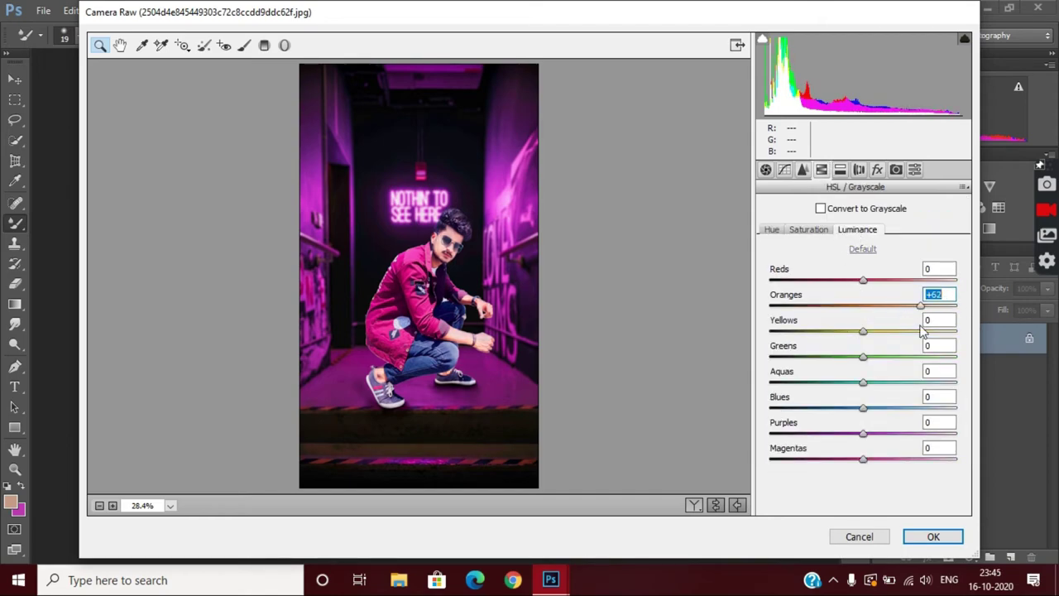
key(Up)
key(Up)
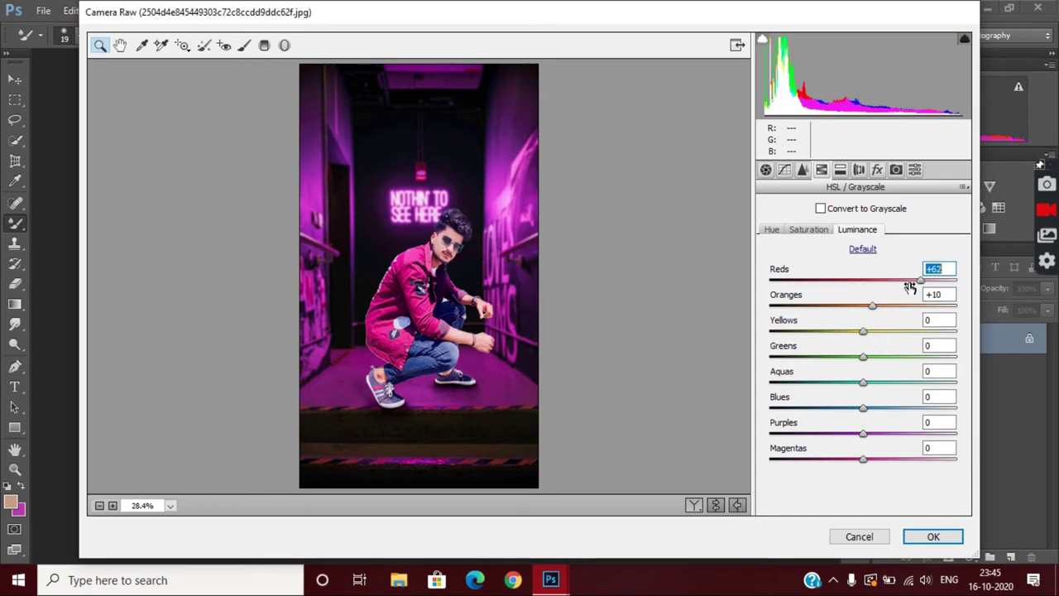
drag(910, 288, 889, 290)
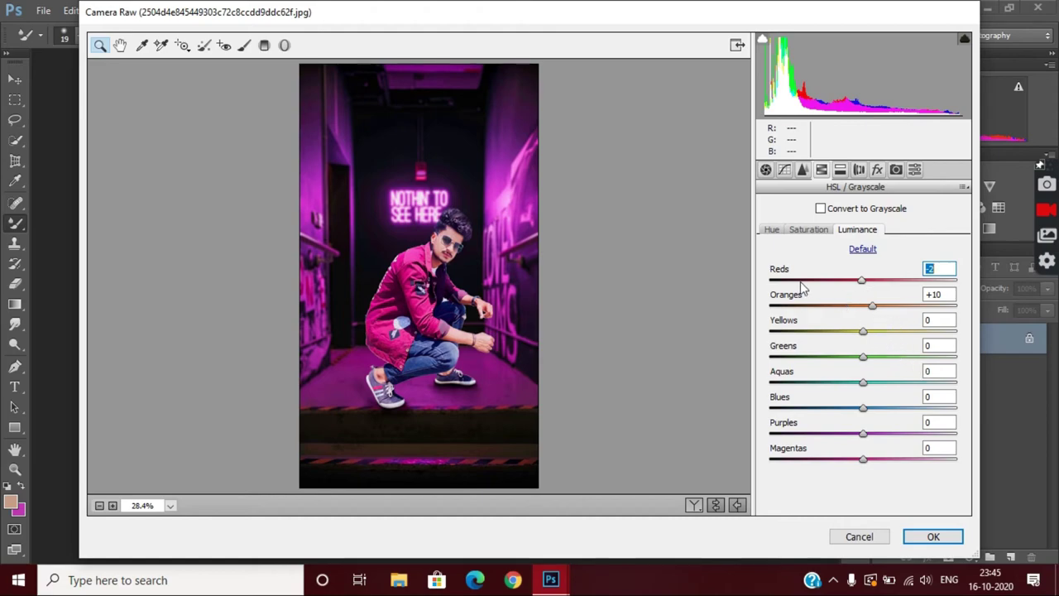
Step: Add a −25 post-crop vignette with Midpoint 95 and apply the Camera Raw grade
click(877, 169)
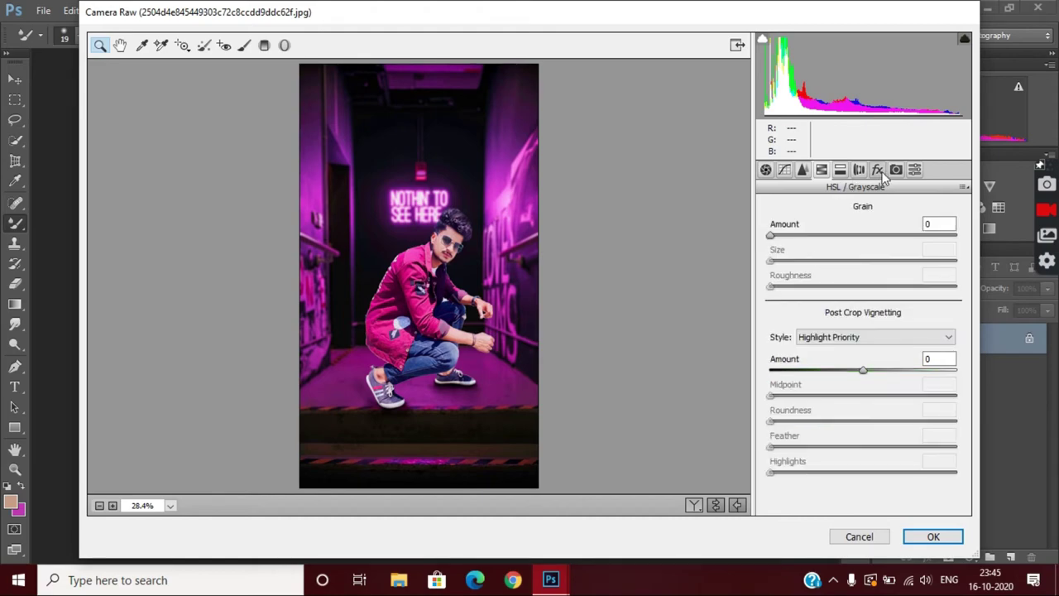
mouse_move(863, 370)
mouse_down()
mouse_move(836, 374)
mouse_move(853, 395)
mouse_up()
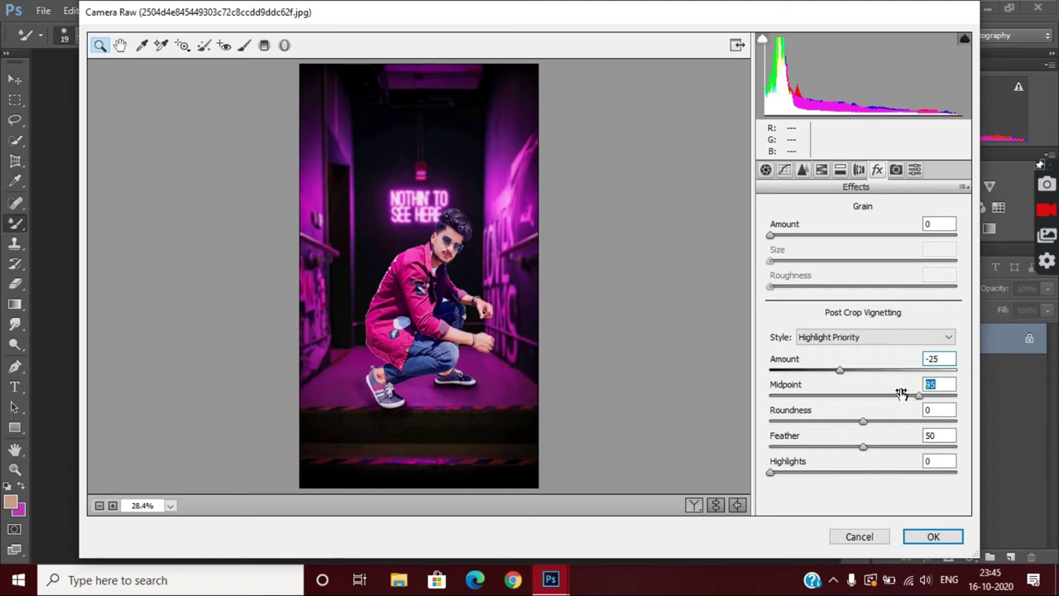
click(933, 536)
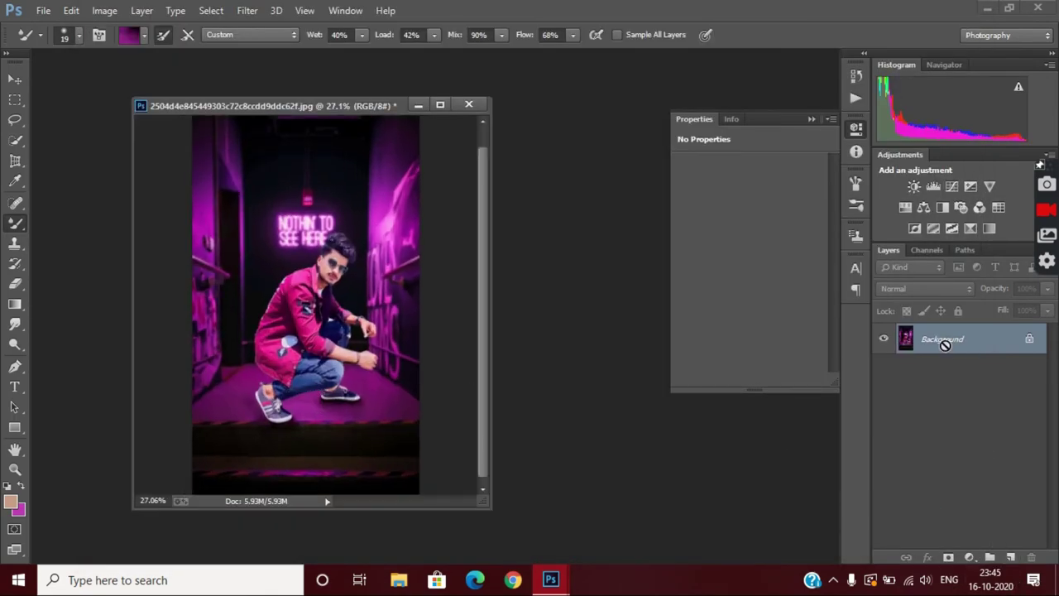
Step: Duplicate the image to a new layer and set up a pink 125 px Brush
key(ctrl+j)
right_click(15, 224)
click(74, 219)
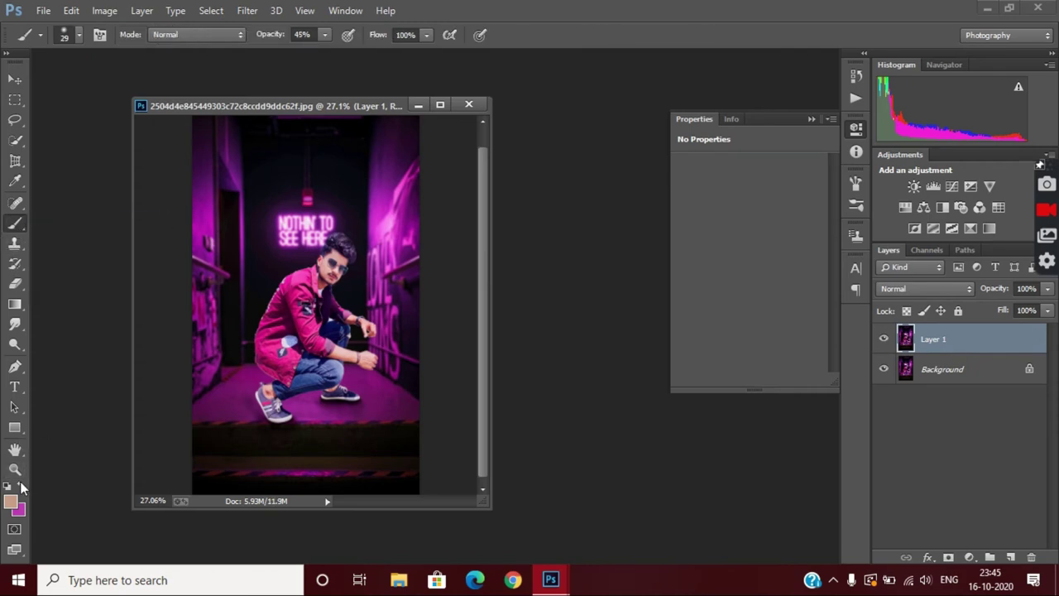
click(23, 486)
click(66, 34)
drag(99, 84, 120, 84)
click(314, 265)
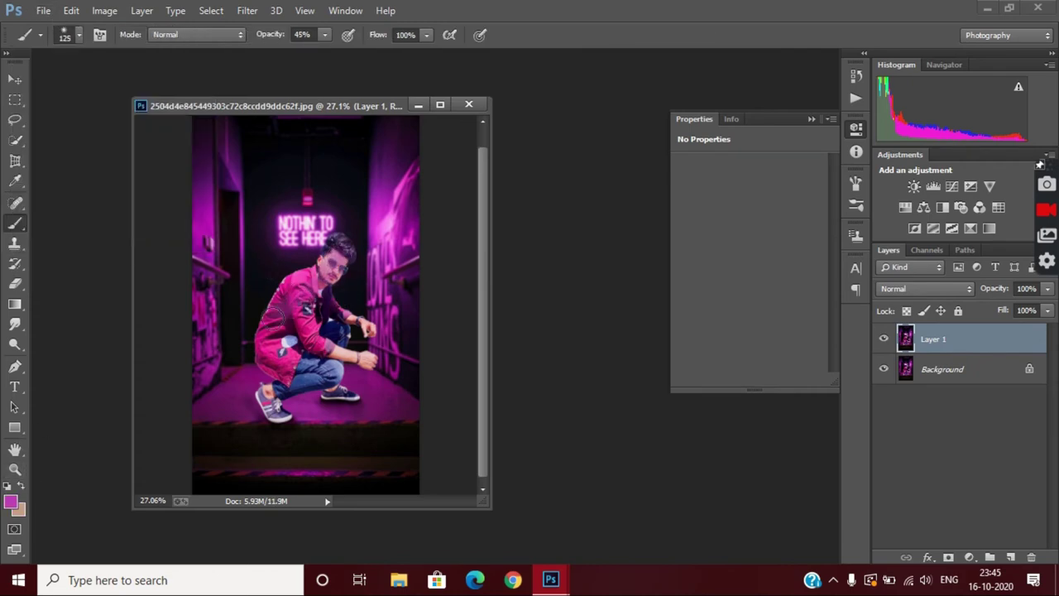
Step: Paint a pink glow over the man, erase the excess and fade it to 33% opacity
drag(289, 297, 277, 426)
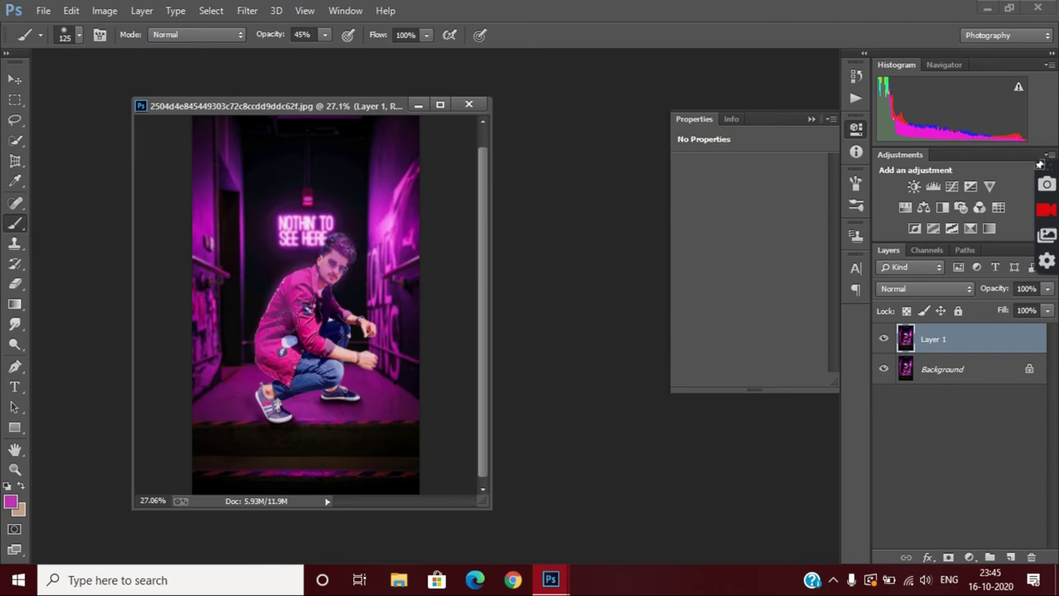
drag(343, 395, 337, 281)
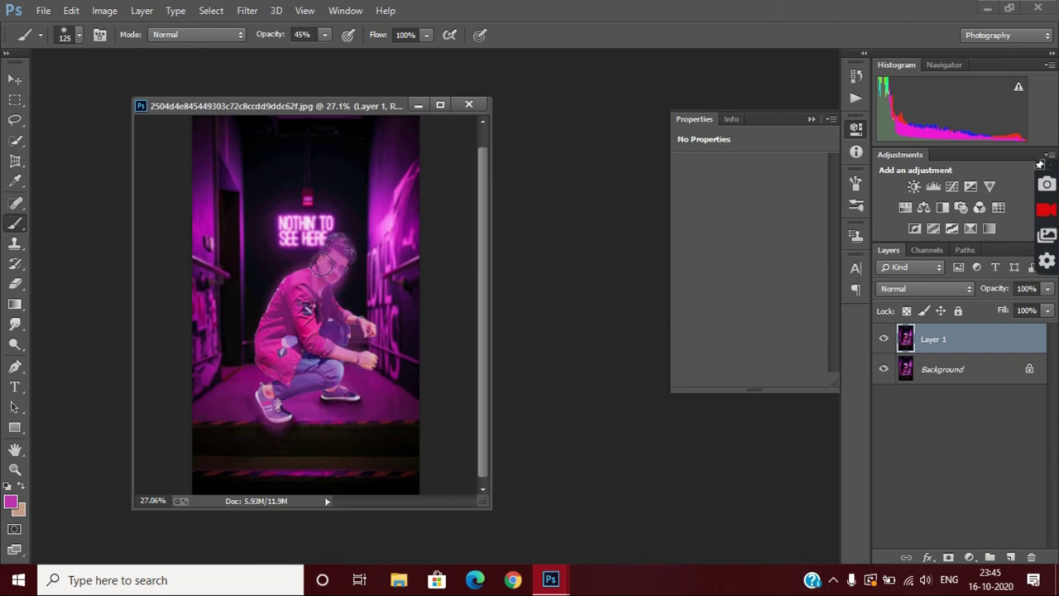
scroll(273, 399, up, 3)
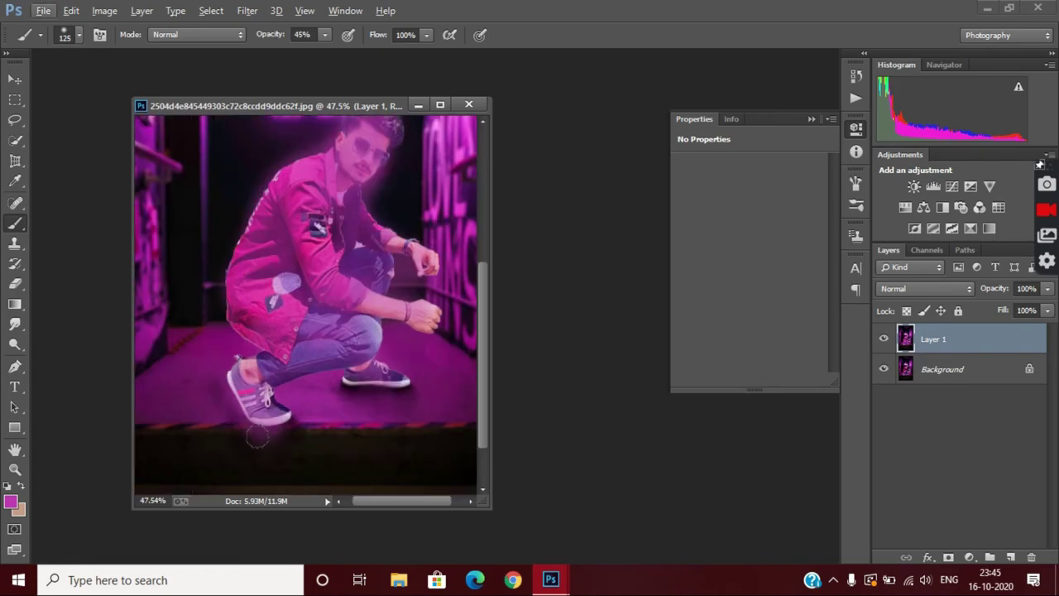
key(e)
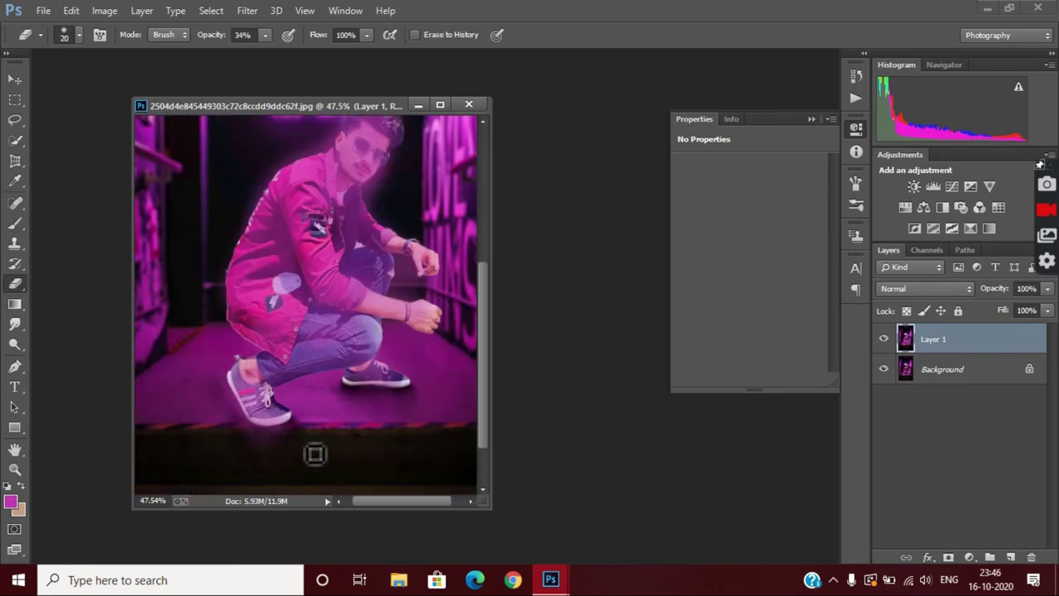
drag(1009, 306, 991, 312)
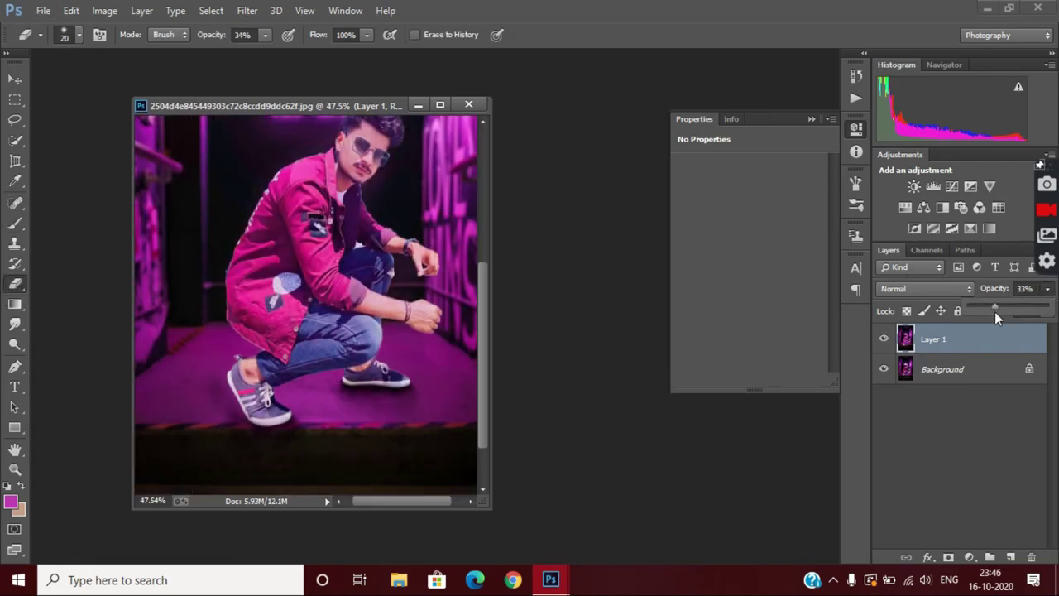
scroll(427, 287, down, 5)
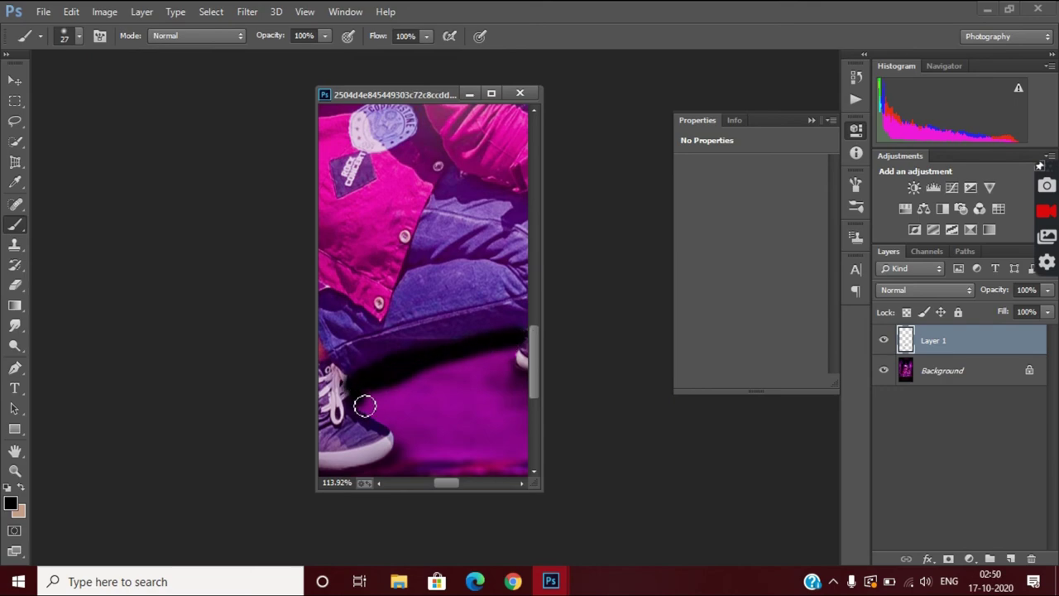
Step: Paint a 30%-opacity black shadow on the floor under the man's feet with an 82 px brush
drag(325, 35, 269, 53)
mouse_move(420, 444)
mouse_down()
mouse_move(378, 416)
mouse_move(396, 423)
mouse_up()
click(79, 35)
drag(140, 66, 169, 67)
mouse_move(372, 413)
mouse_down()
mouse_move(492, 364)
mouse_move(380, 368)
mouse_move(442, 369)
mouse_up()
scroll(422, 331, down, 3)
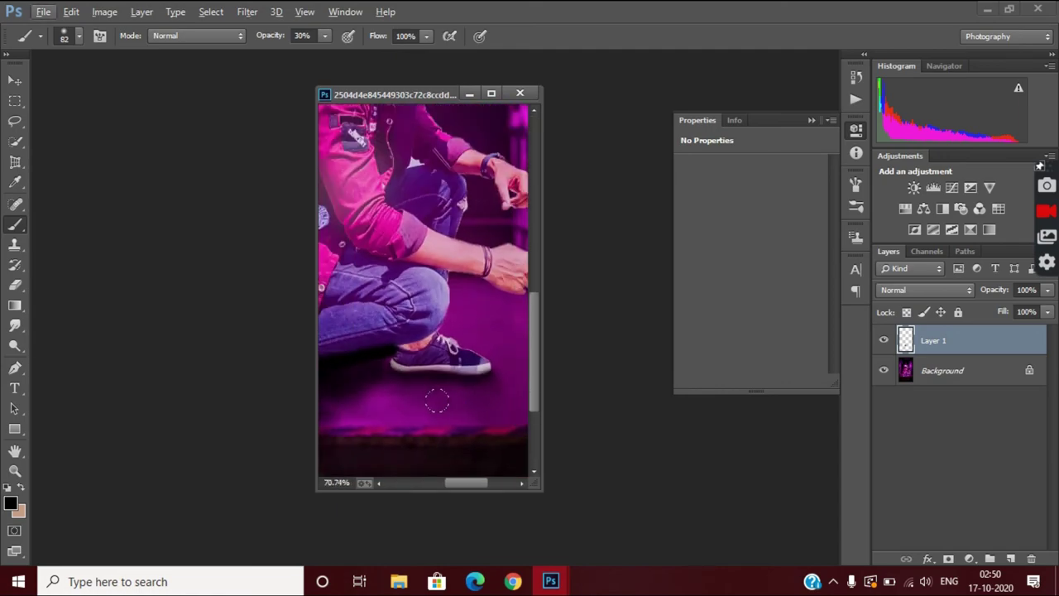
drag(405, 404, 485, 399)
scroll(485, 399, down, 1)
click(78, 36)
drag(170, 66, 144, 66)
key(Return)
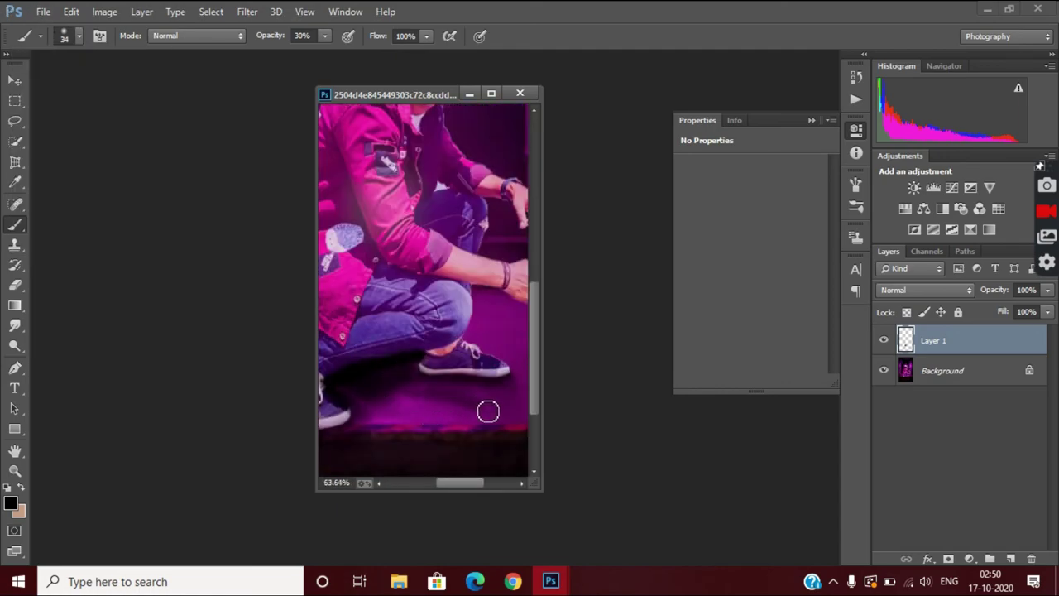
Step: Soften the shoe shadow with a 7.0 px Gaussian Blur
scroll(488, 465, down, 1)
scroll(464, 405, down, 2)
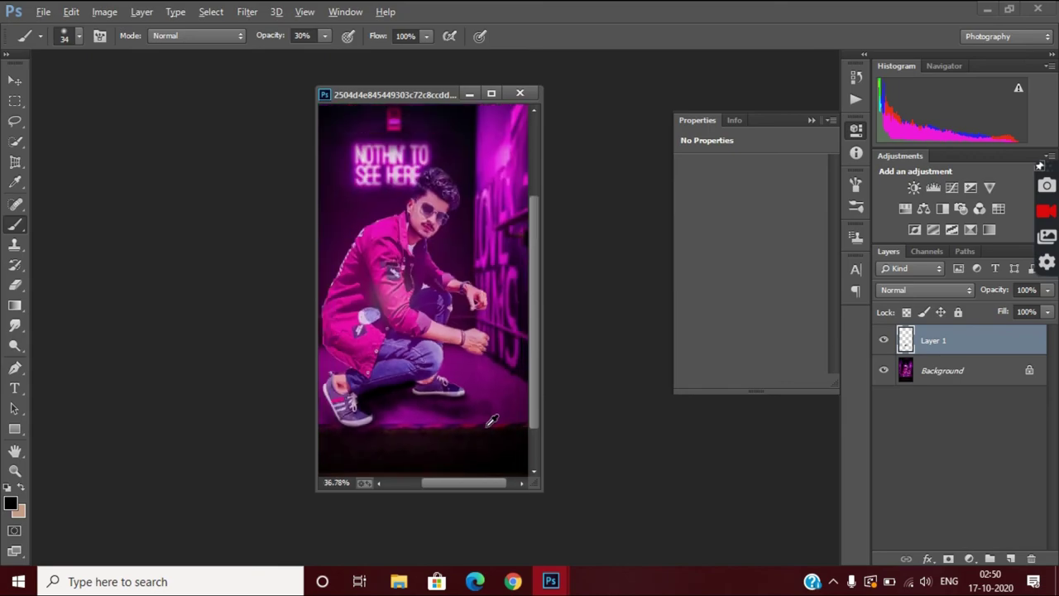
scroll(473, 417, up, 1)
scroll(473, 417, up, 1)
scroll(488, 416, up, 1)
scroll(491, 416, down, 2)
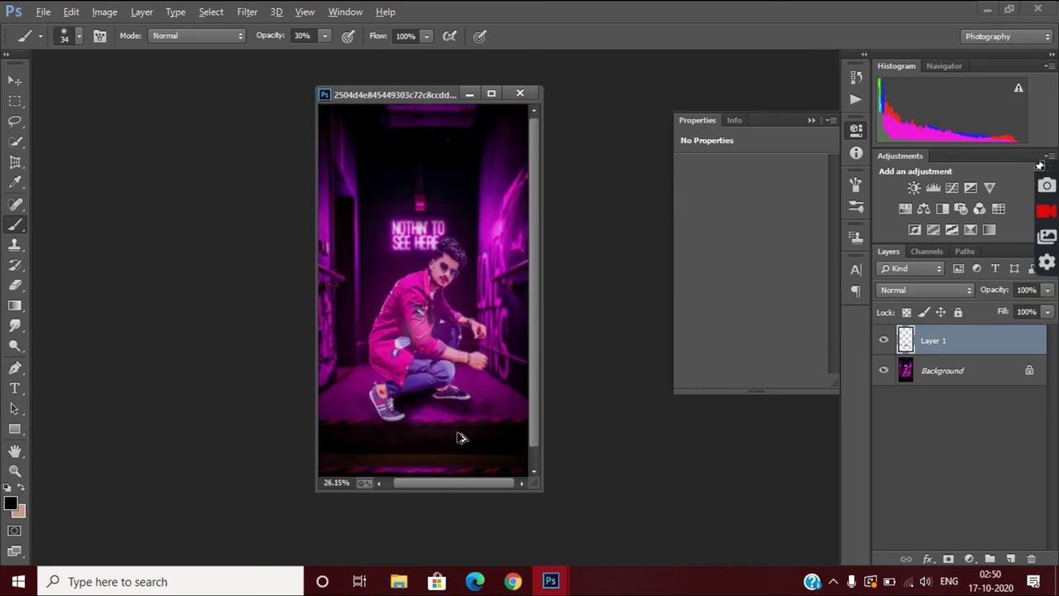
scroll(464, 440, up, 1)
scroll(485, 436, down, 2)
scroll(485, 447, up, 1)
click(246, 12)
click(513, 330)
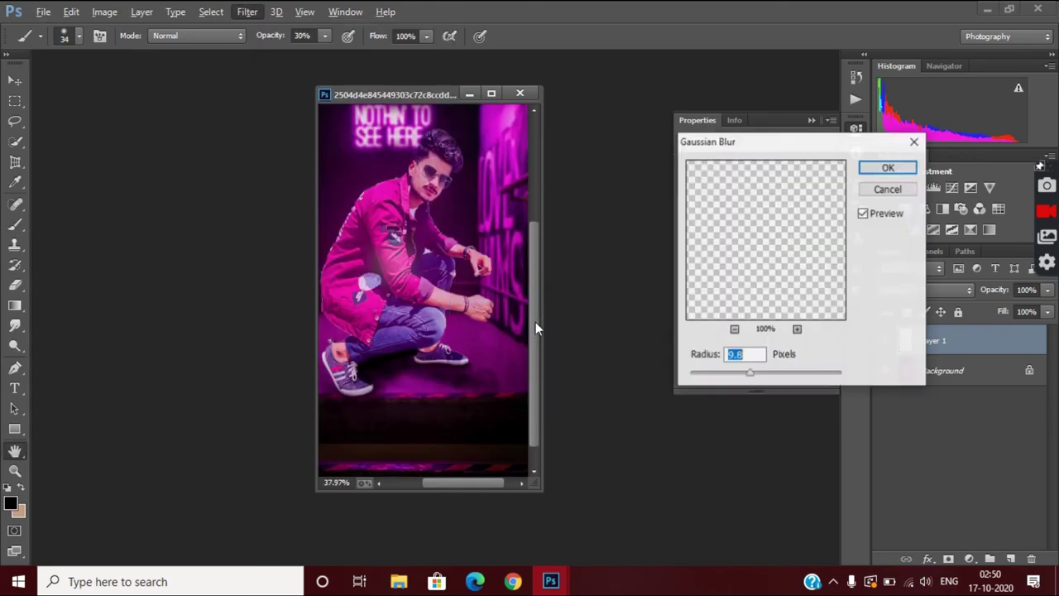
mouse_move(748, 374)
mouse_down()
mouse_move(762, 375)
mouse_move(729, 373)
mouse_up()
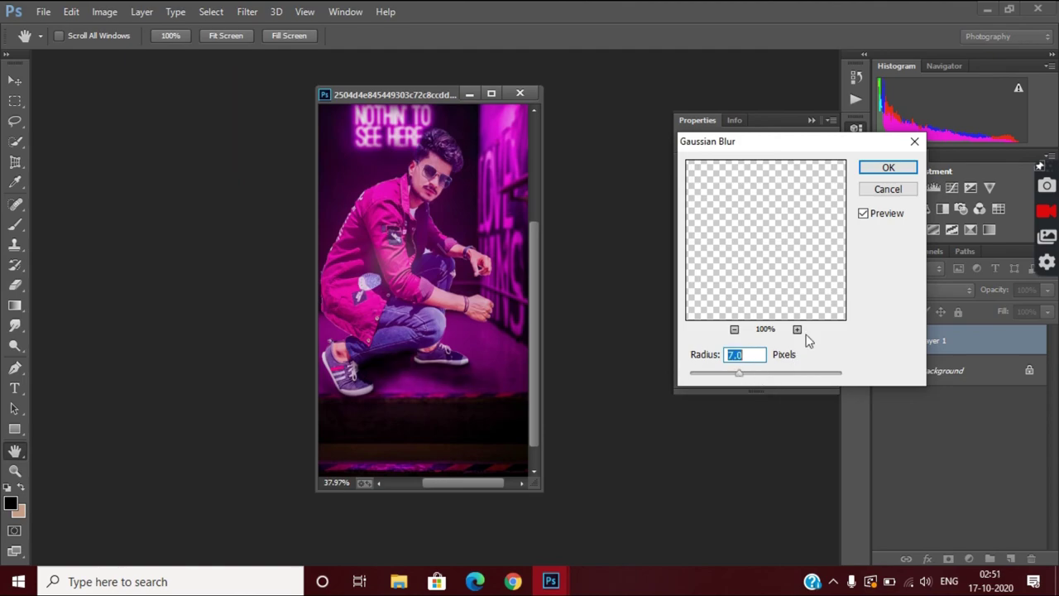
click(888, 167)
Step: Set the shadow Layer 1 opacity to 83%
key(b)
scroll(409, 343, up, 3)
scroll(463, 397, down, 4)
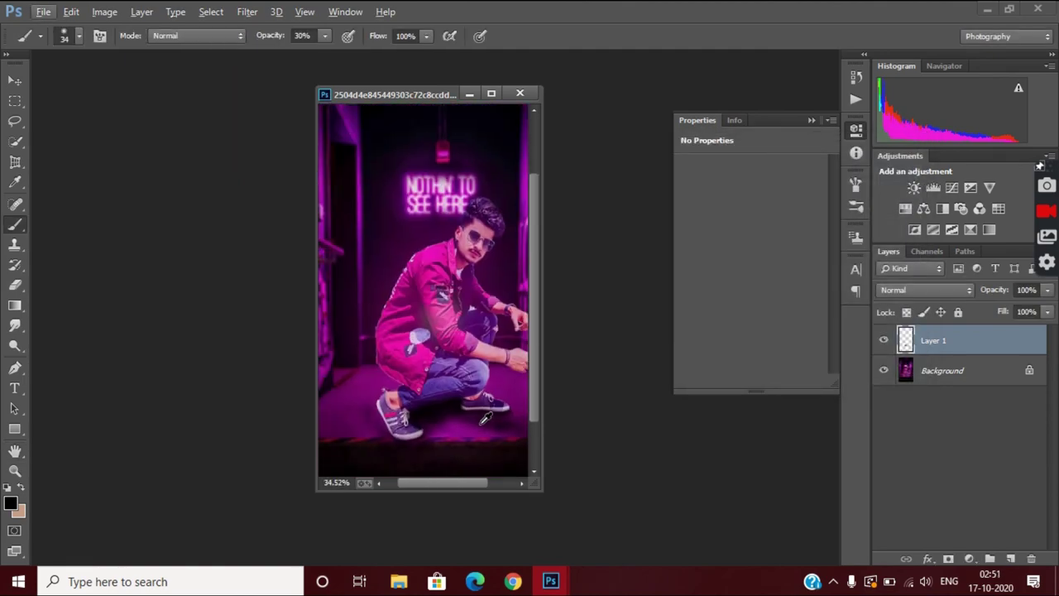
click(1047, 311)
drag(976, 308, 1049, 311)
scroll(600, 402, down, 3)
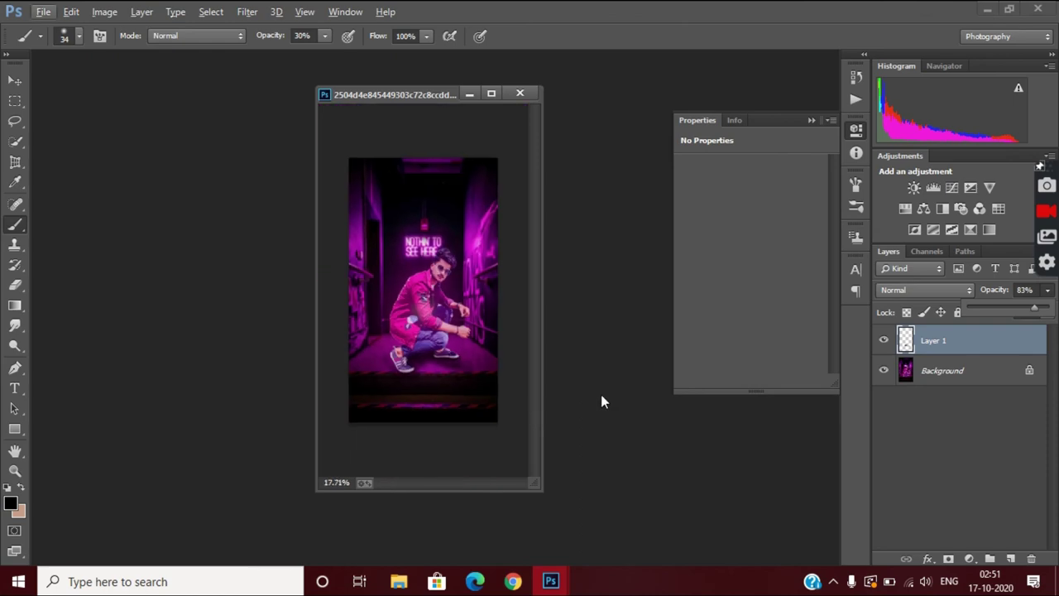
Step: Lower Layer 1 to 42% opacity, then paint black under the legs on a new Layer 2
drag(1017, 309, 1002, 305)
click(1010, 558)
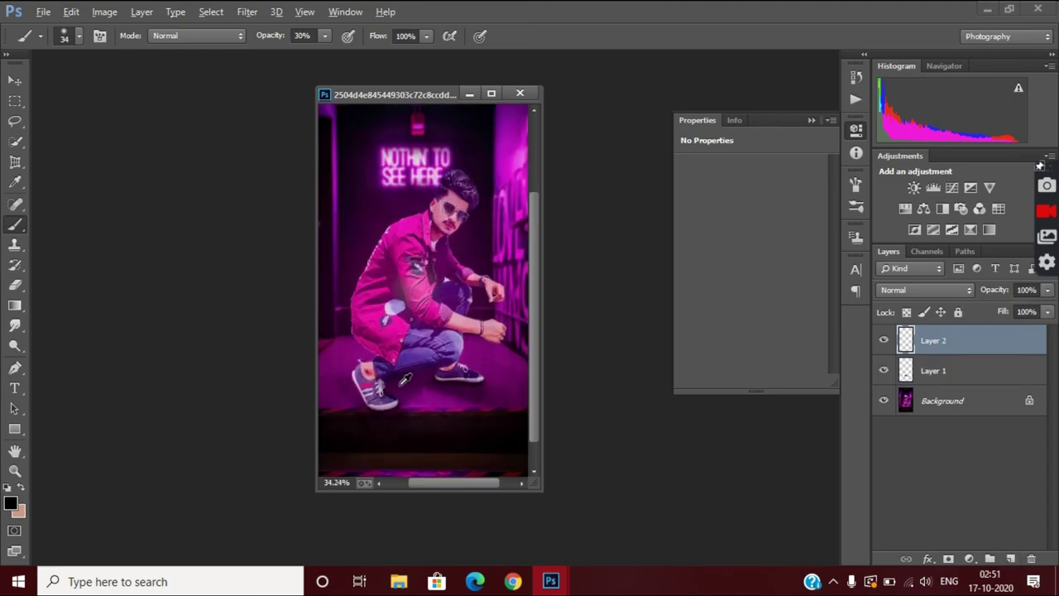
scroll(370, 281, up, 5)
drag(325, 36, 380, 53)
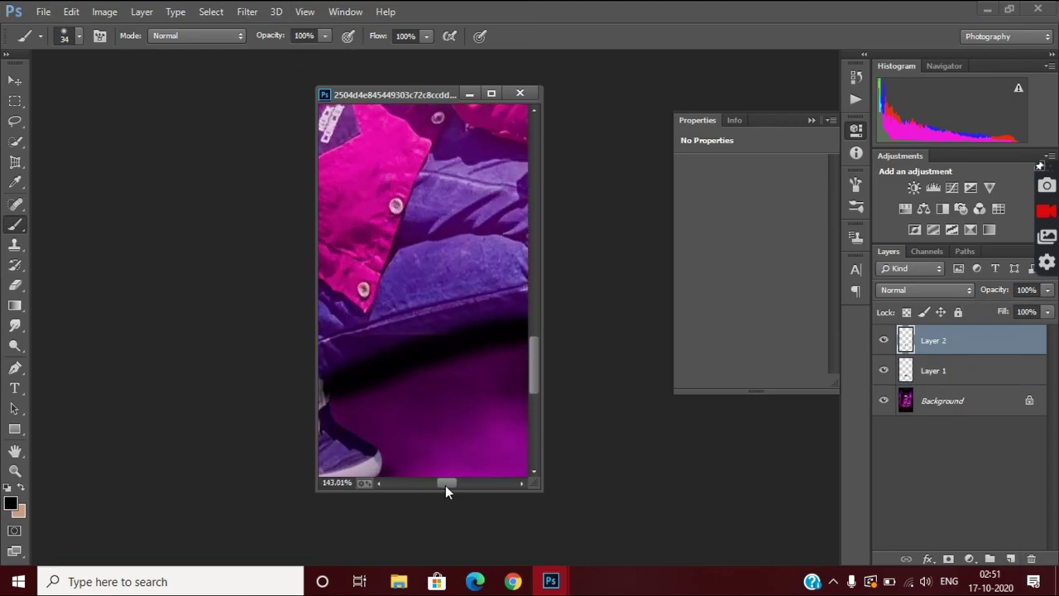
scroll(451, 350, down, 2)
scroll(447, 368, down, 2)
Step: Soften the new shoe shadow with a Gaussian Blur of about 8.2 px
click(248, 13)
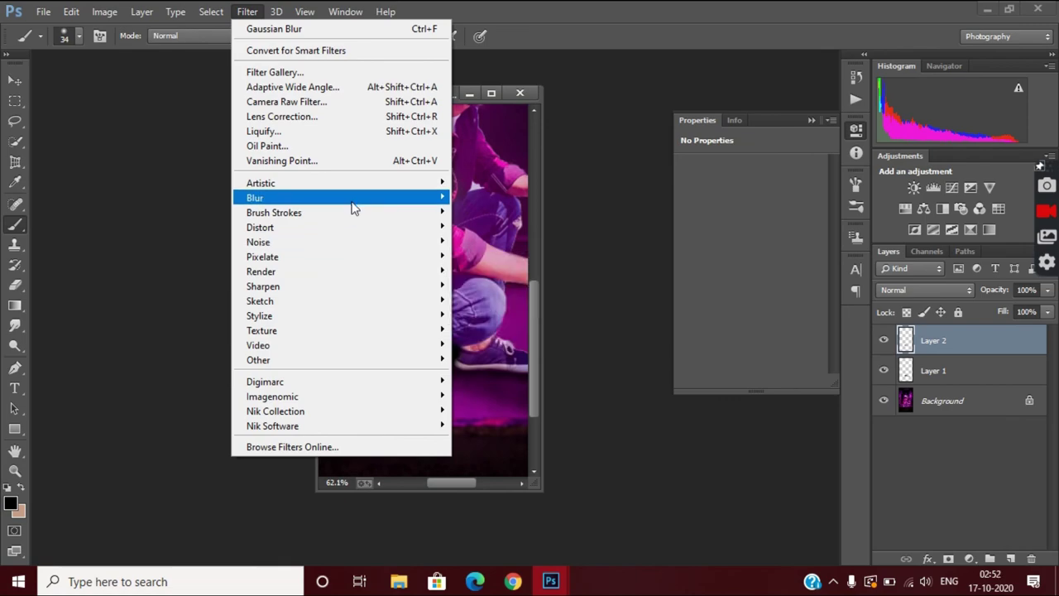
click(496, 331)
drag(739, 378, 736, 380)
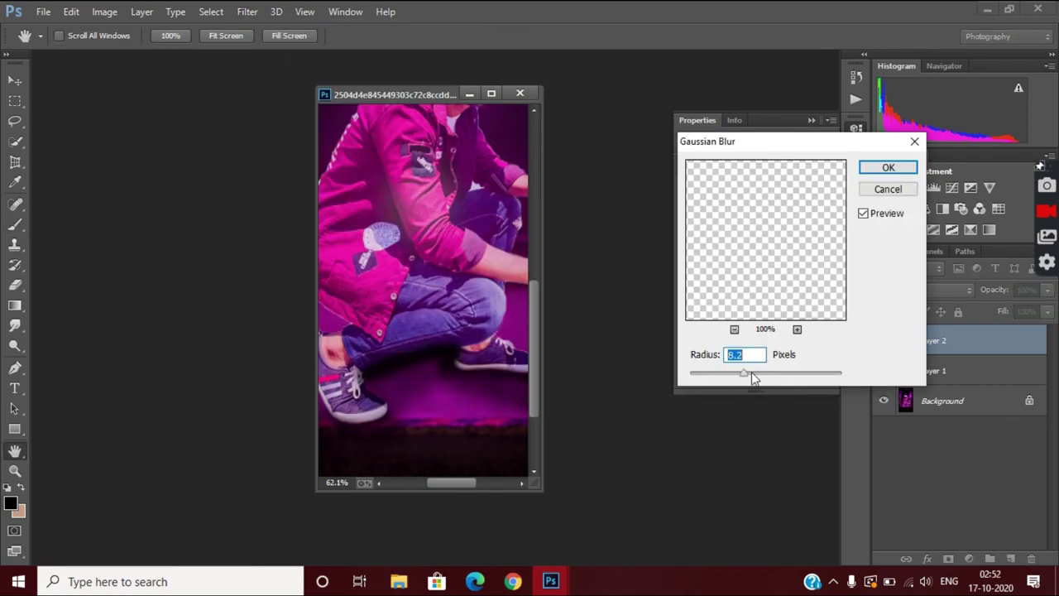
key(Return)
Step: Set Layer 2's opacity to 57%
click(1047, 289)
key(ctrl+0)
mouse_move(1005, 309)
mouse_down()
mouse_move(1029, 311)
mouse_move(1018, 312)
mouse_up()
scroll(998, 311, down, 3)
scroll(1016, 312, up, 3)
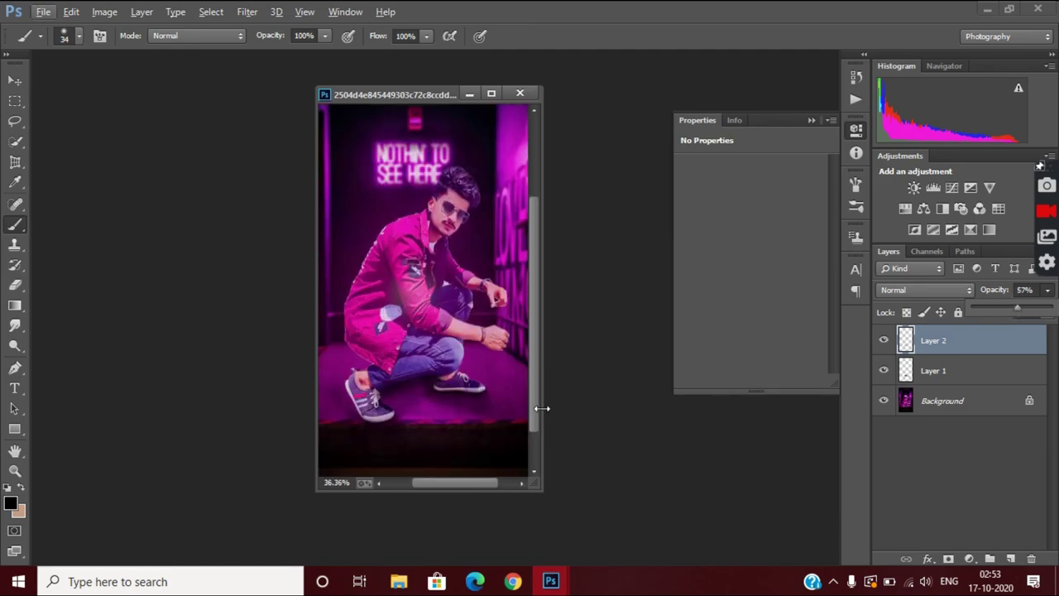